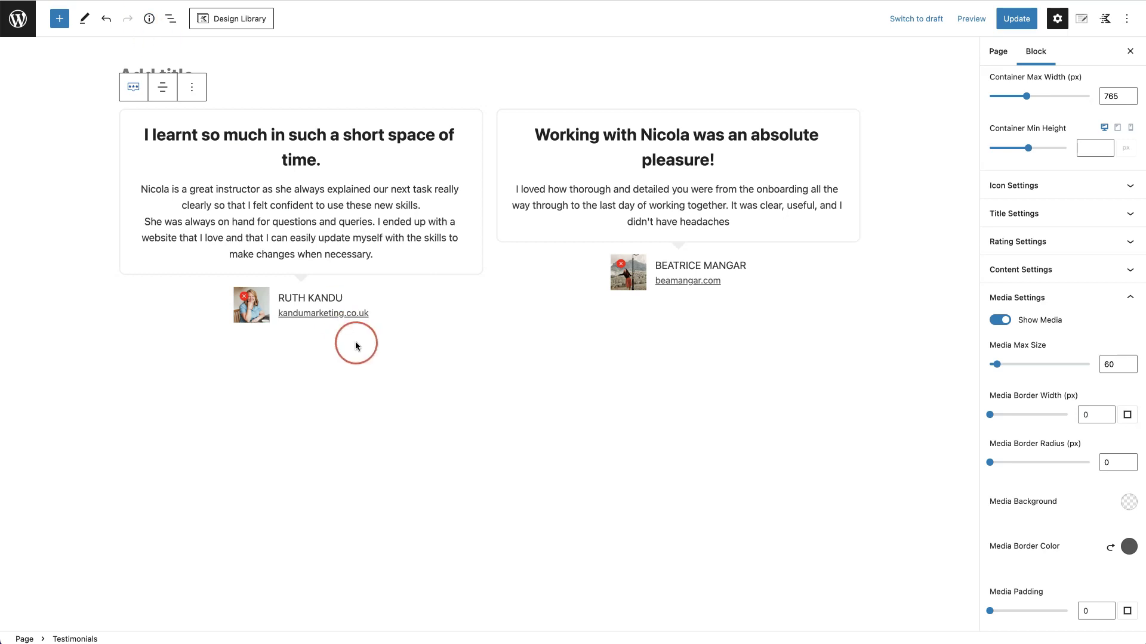
# Insert a Testimonials block below the existing testimonials, using the first initial style without a bubble
pyautogui.click(364, 379)
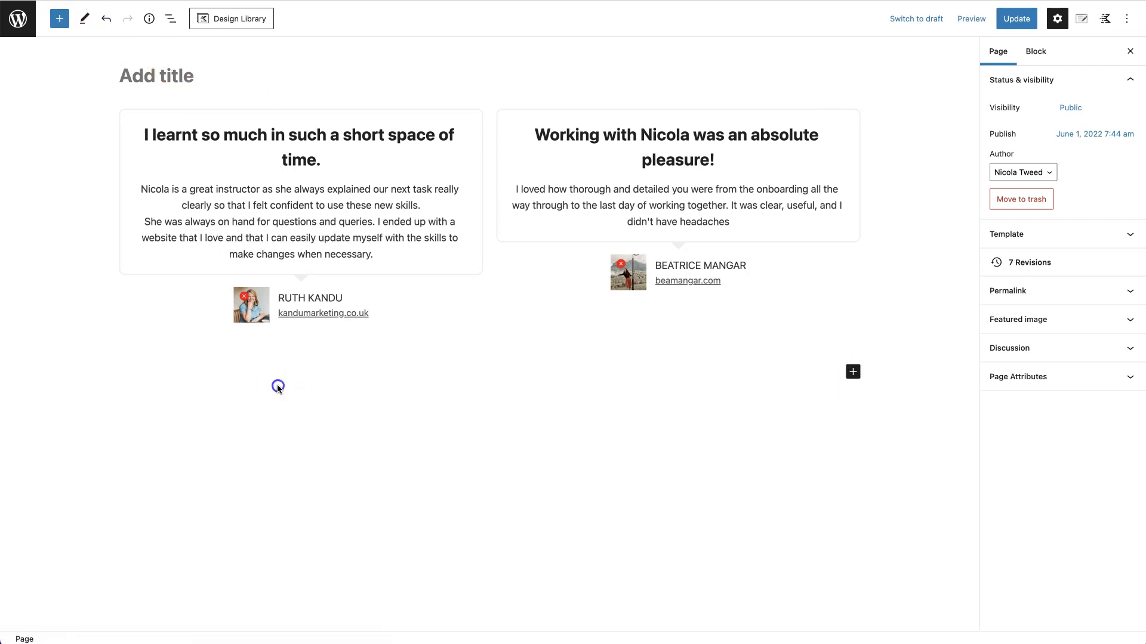
pyautogui.click(288, 373)
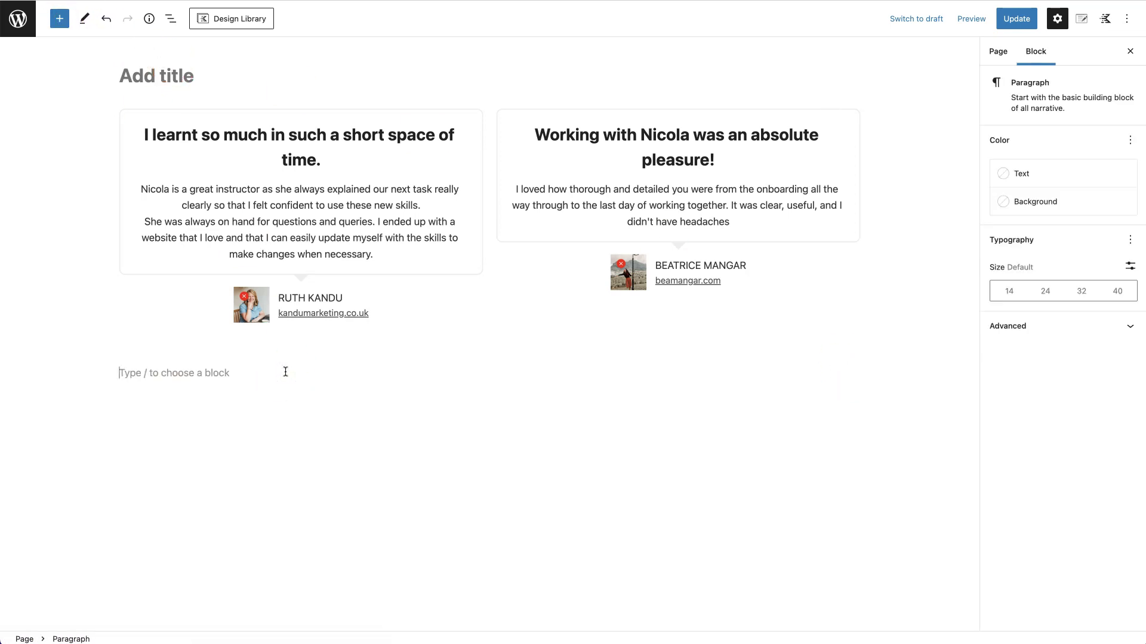
pyautogui.write('/')
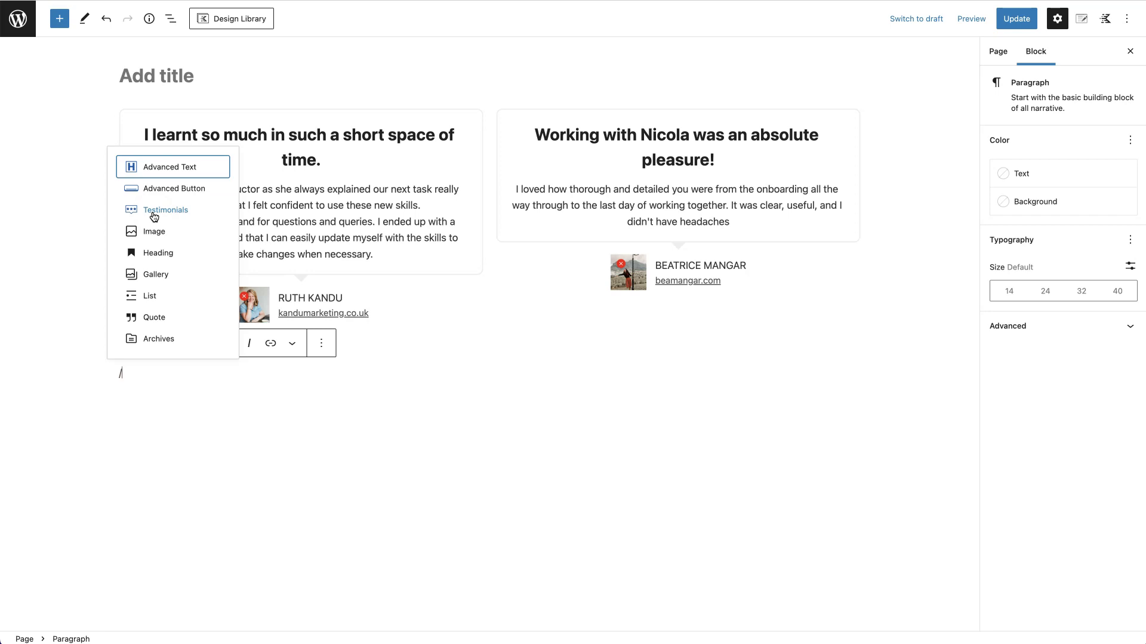
pyautogui.click(175, 214)
pyautogui.click(176, 215)
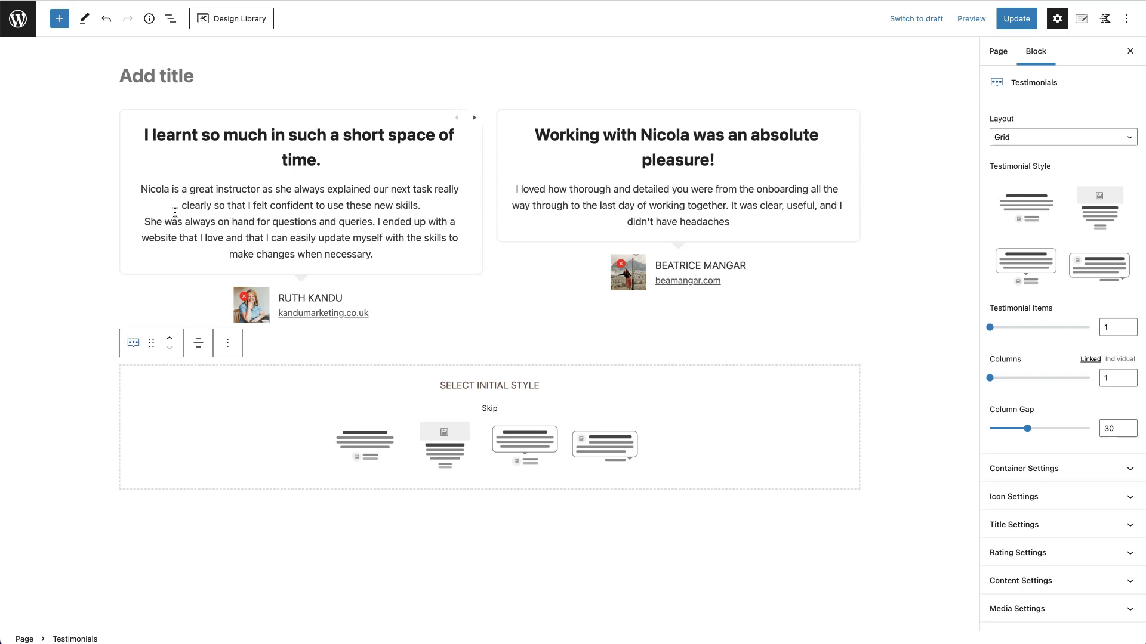
pyautogui.click(368, 455)
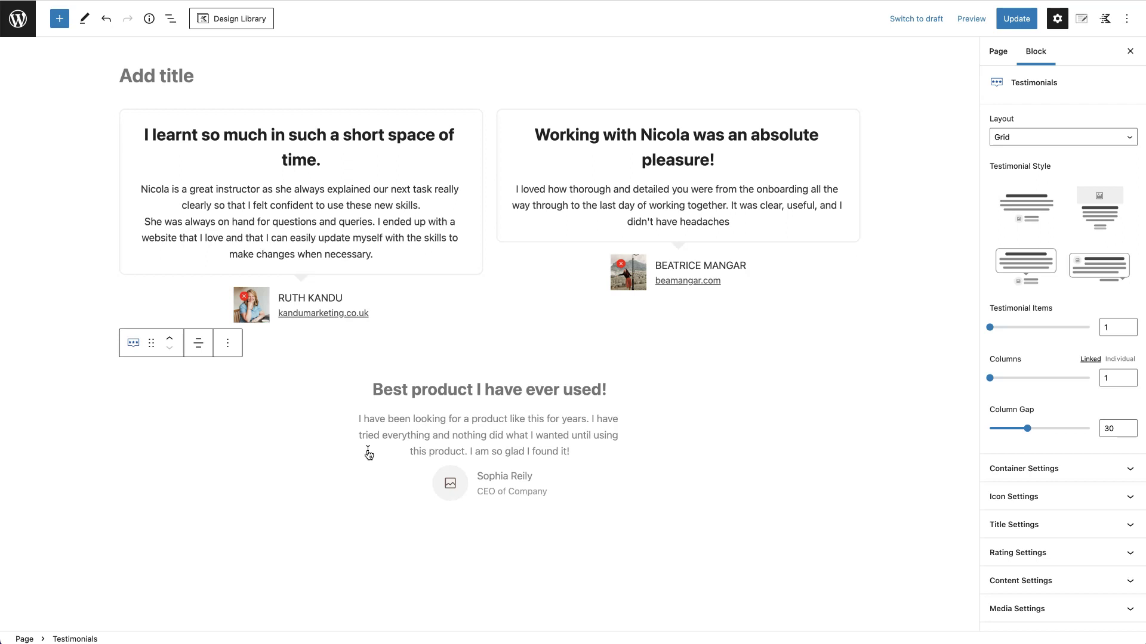
# Set the new block's layout to Carousel, try the bubble testimonial styles and return to the first plain style
pyautogui.click(1022, 138)
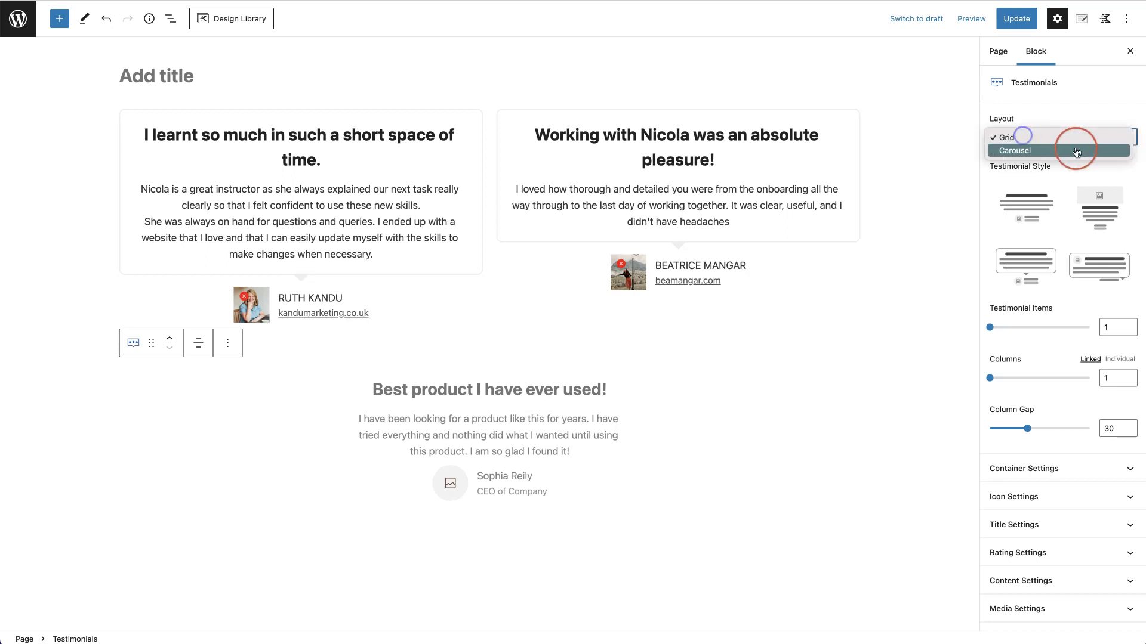
pyautogui.click(1076, 151)
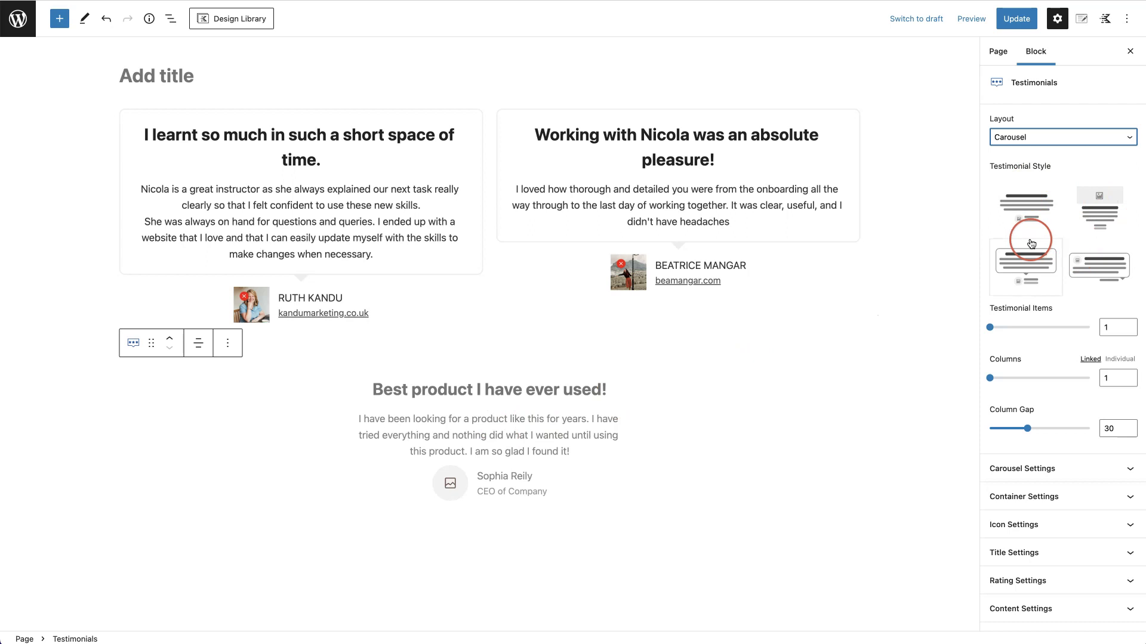
pyautogui.click(1040, 262)
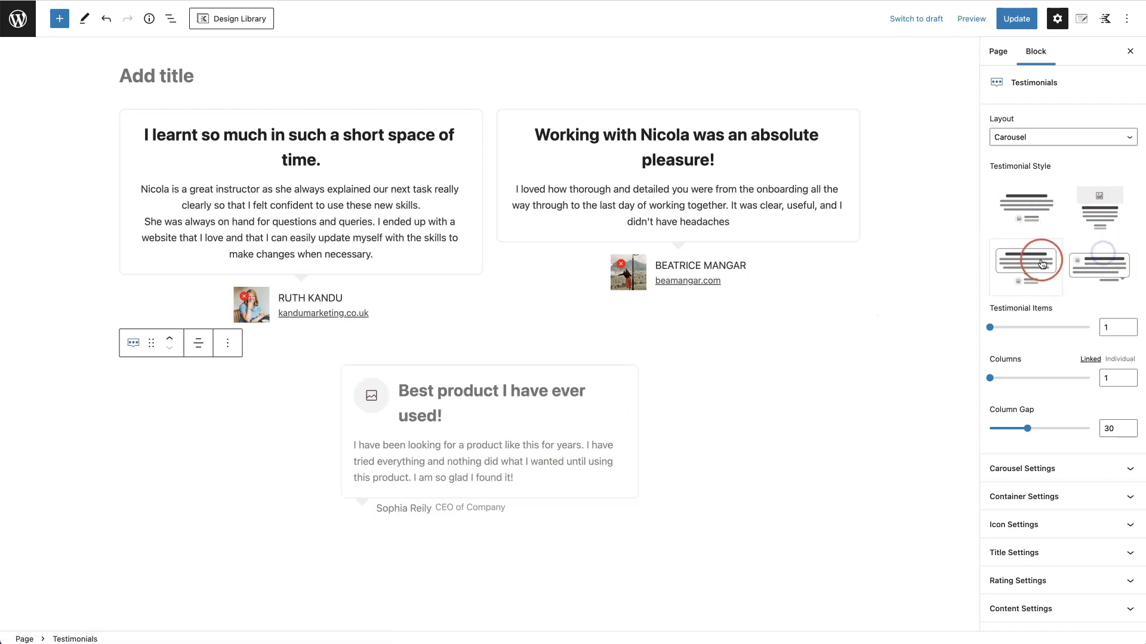
pyautogui.click(1038, 222)
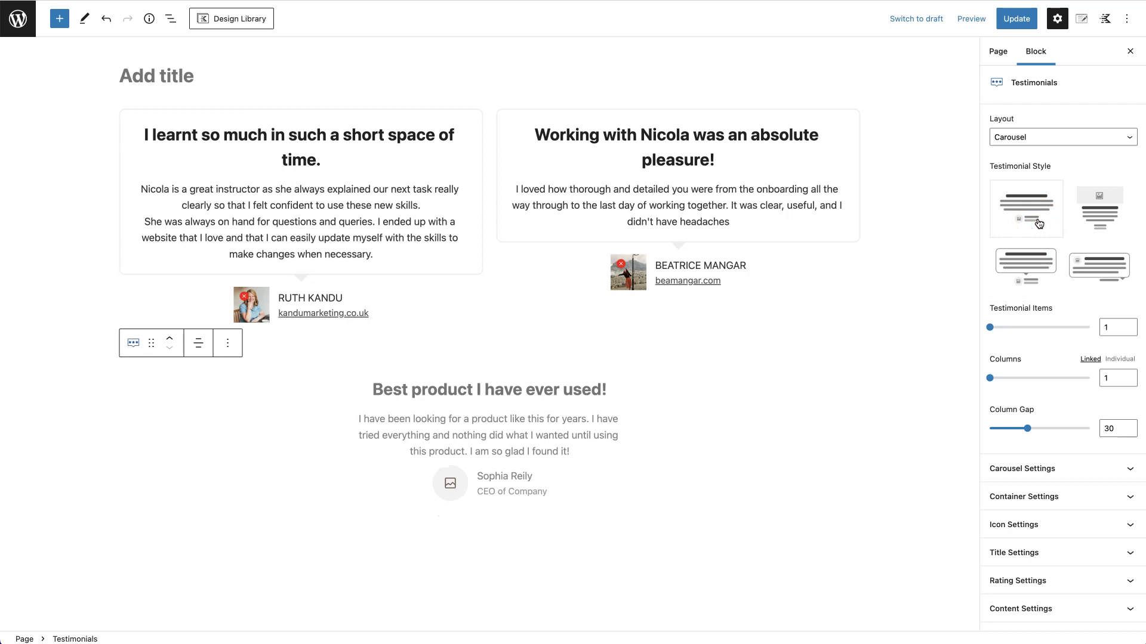
pyautogui.click(1038, 224)
# Set the number of testimonial items to 3 and check the carousel's navigation dots
pyautogui.click(1042, 316)
pyautogui.moveTo(989, 327); pyautogui.dragTo(1132, 329)
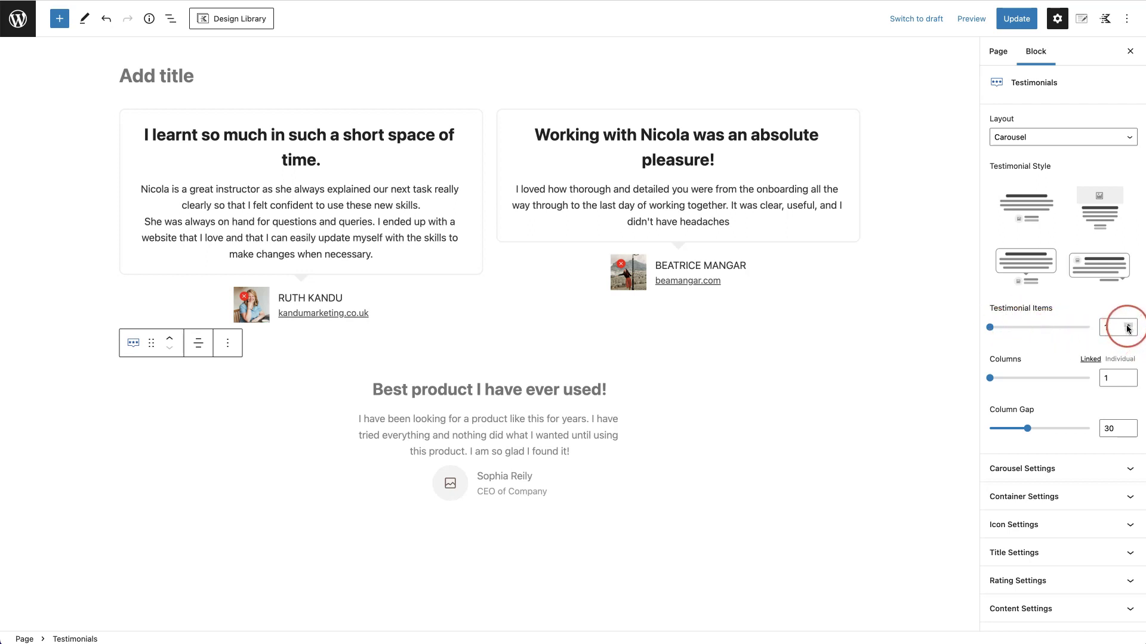
pyautogui.click(1128, 326)
pyautogui.click(1129, 326)
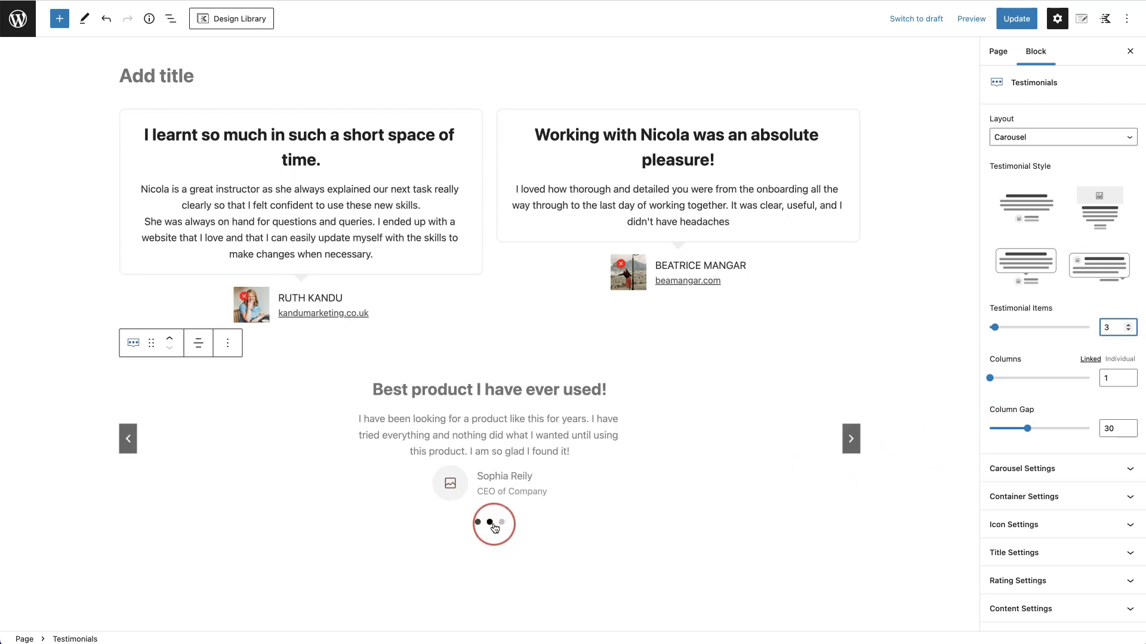
pyautogui.click(490, 524)
pyautogui.moveTo(491, 527); pyautogui.dragTo(544, 536)
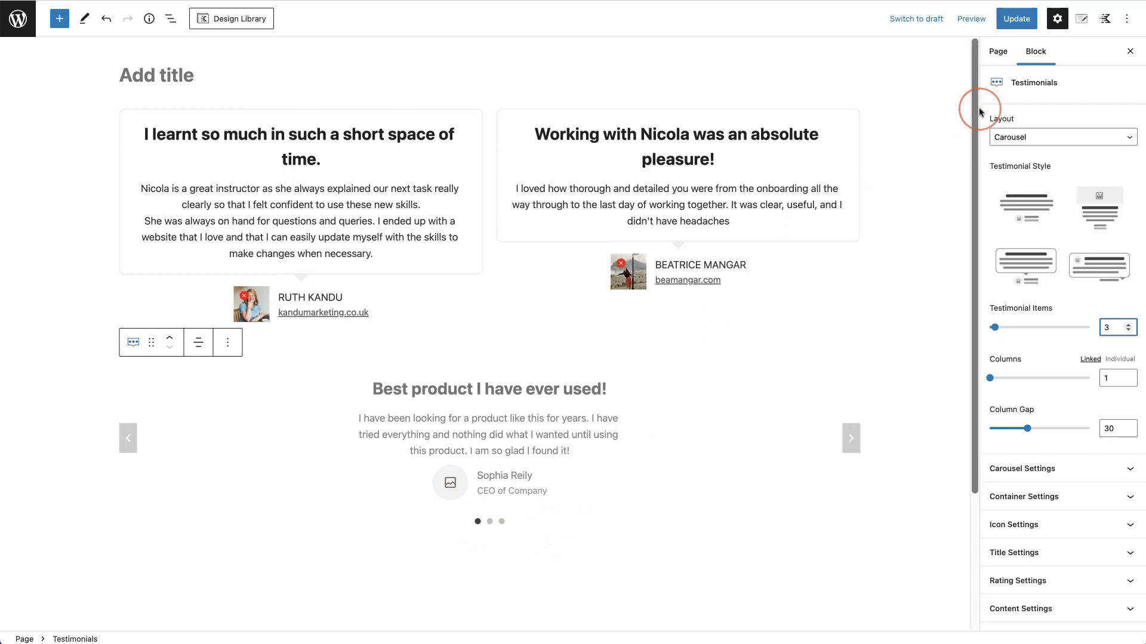
# Switch the testimonials layout to Grid and review how the items stack on the page
pyautogui.click(1006, 121)
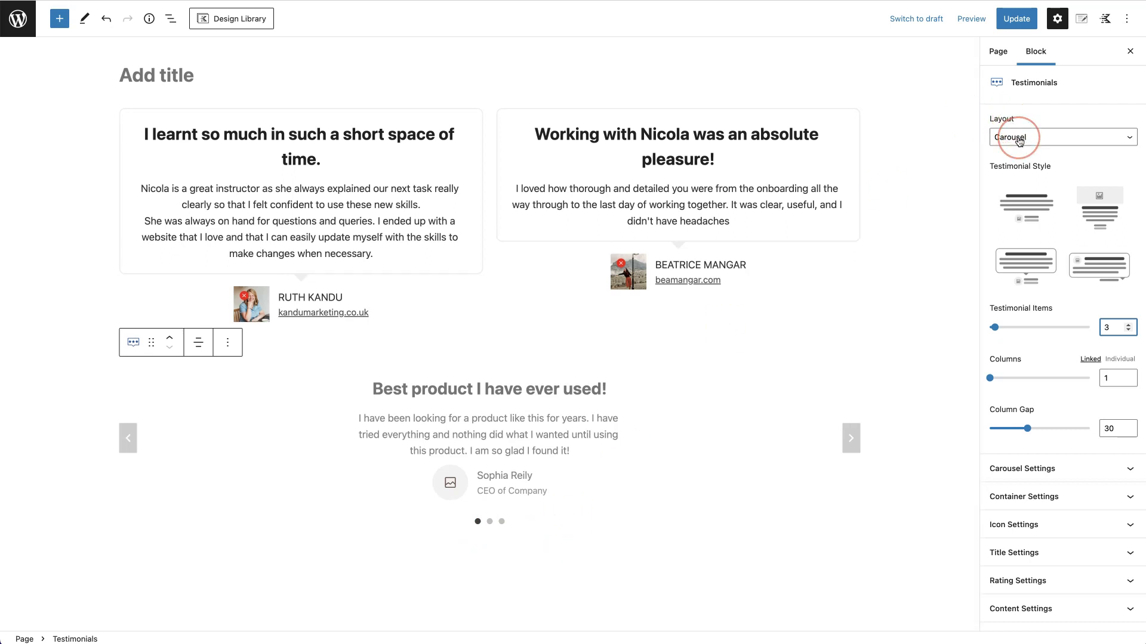
pyautogui.click(1019, 139)
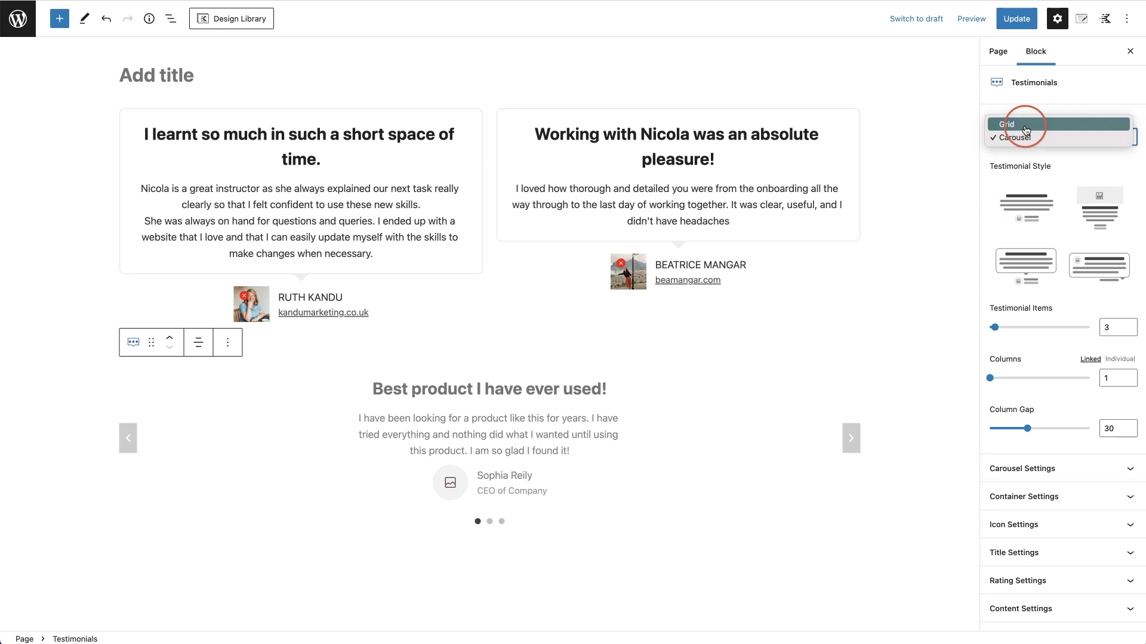
pyautogui.click(1026, 125)
pyautogui.click(784, 292)
pyautogui.scroll(-5, 784, 291)
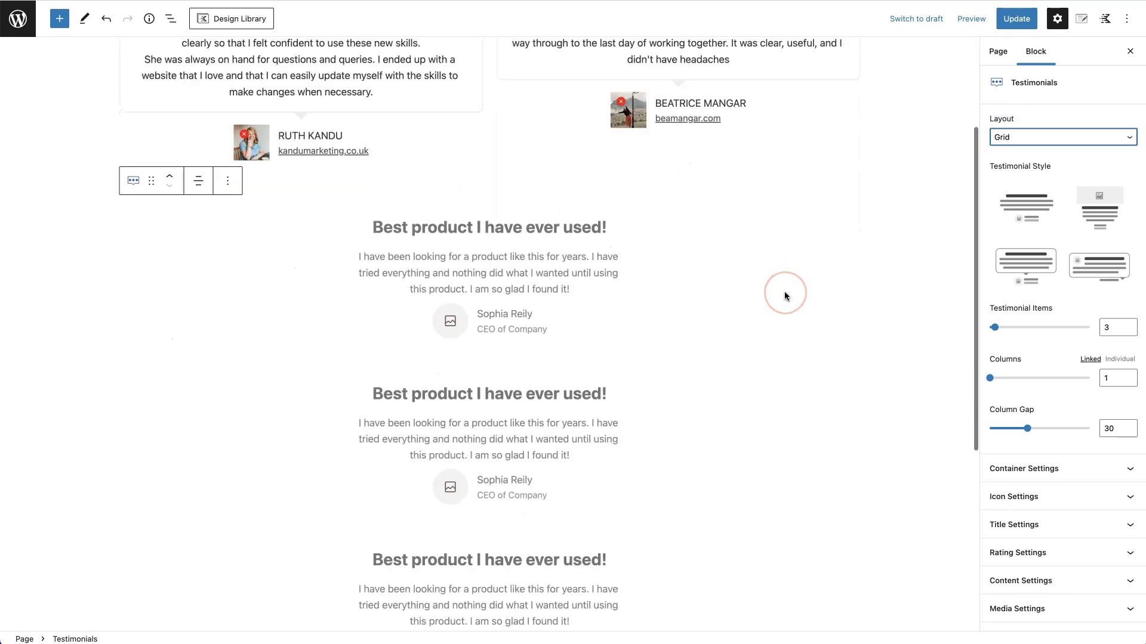
pyautogui.scroll(4, 784, 296)
pyautogui.click(785, 292)
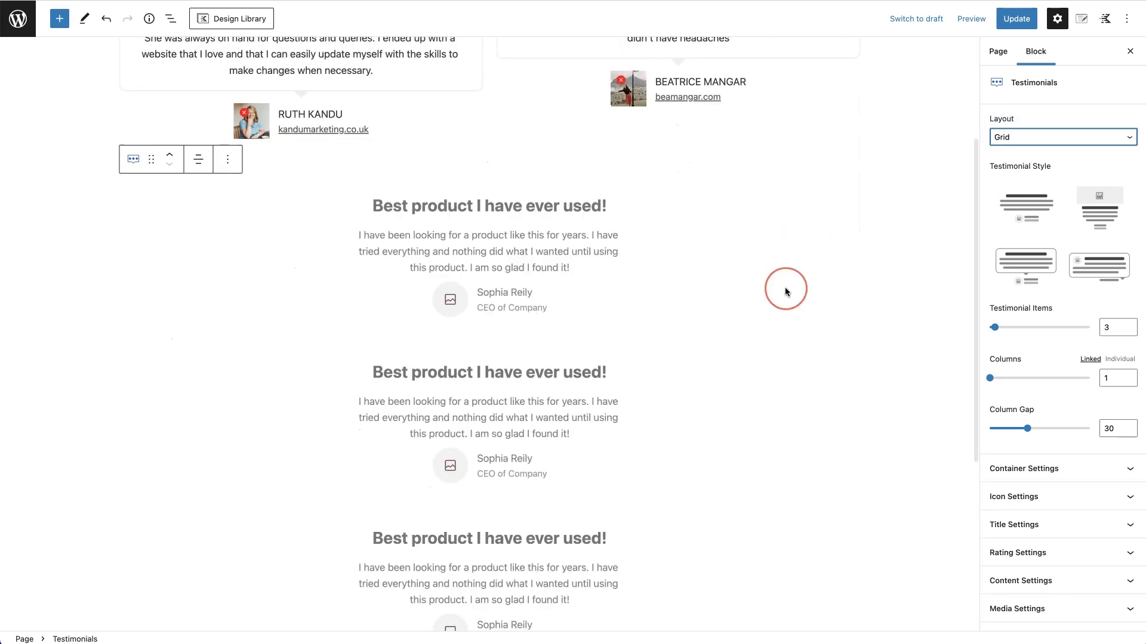
pyautogui.scroll(2, 785, 291)
pyautogui.scroll(1, 785, 291)
# Set the grid's linked column count to 3
pyautogui.click(989, 385)
pyautogui.click(990, 385)
pyautogui.click(1122, 381)
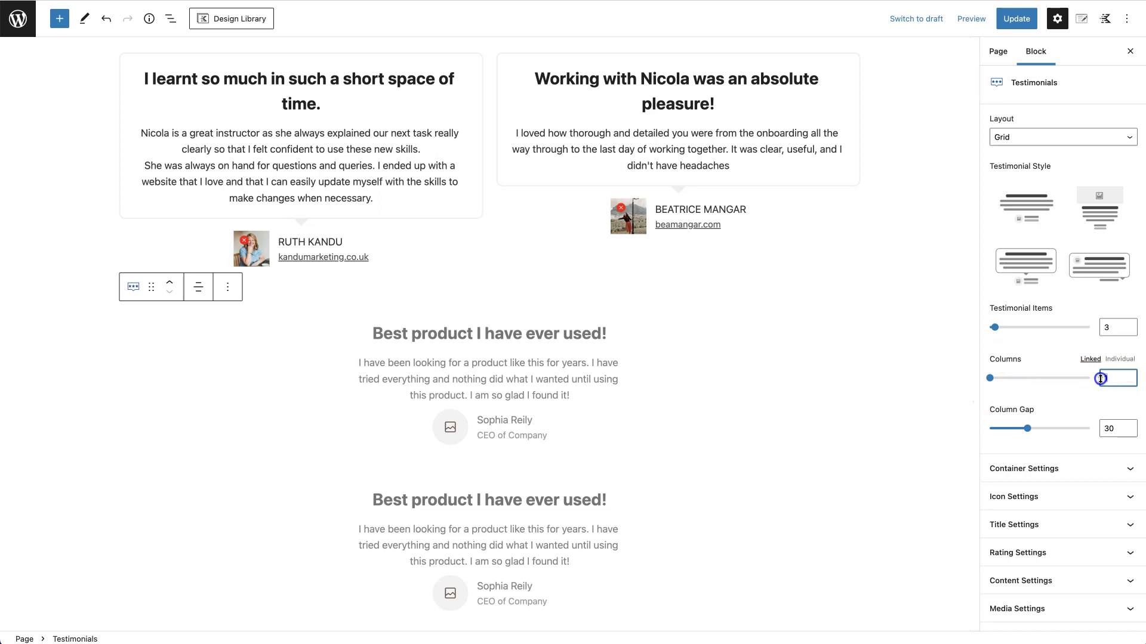
pyautogui.write('3')
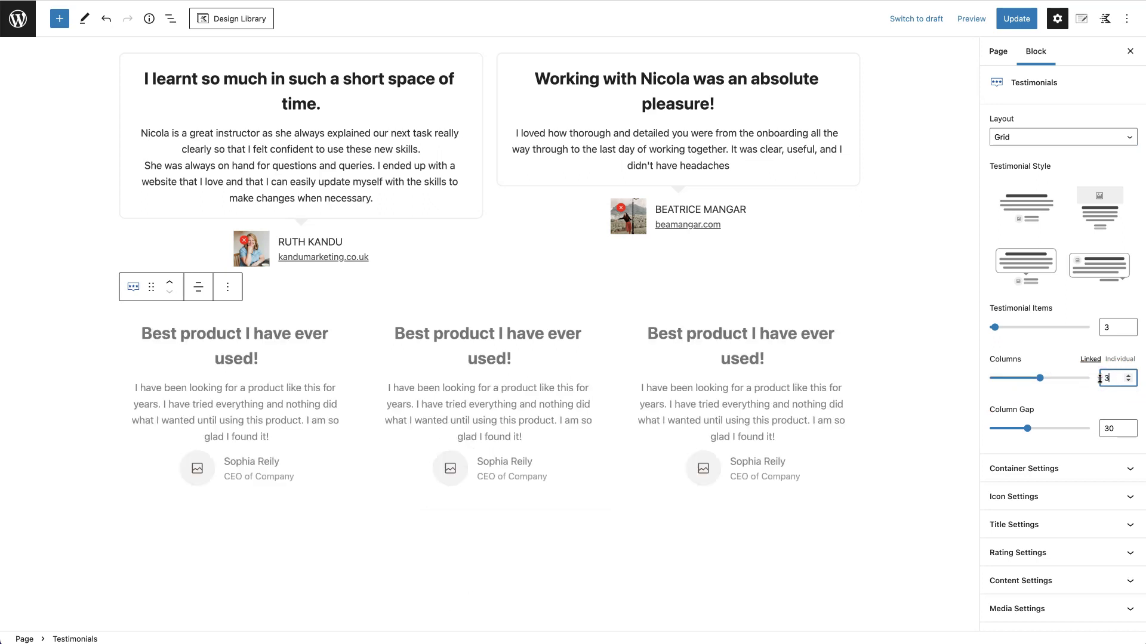
# Examine the individual column counts per screen width, and return the columns to the linked setting
pyautogui.click(1097, 362)
pyautogui.click(1122, 361)
pyautogui.click(1123, 361)
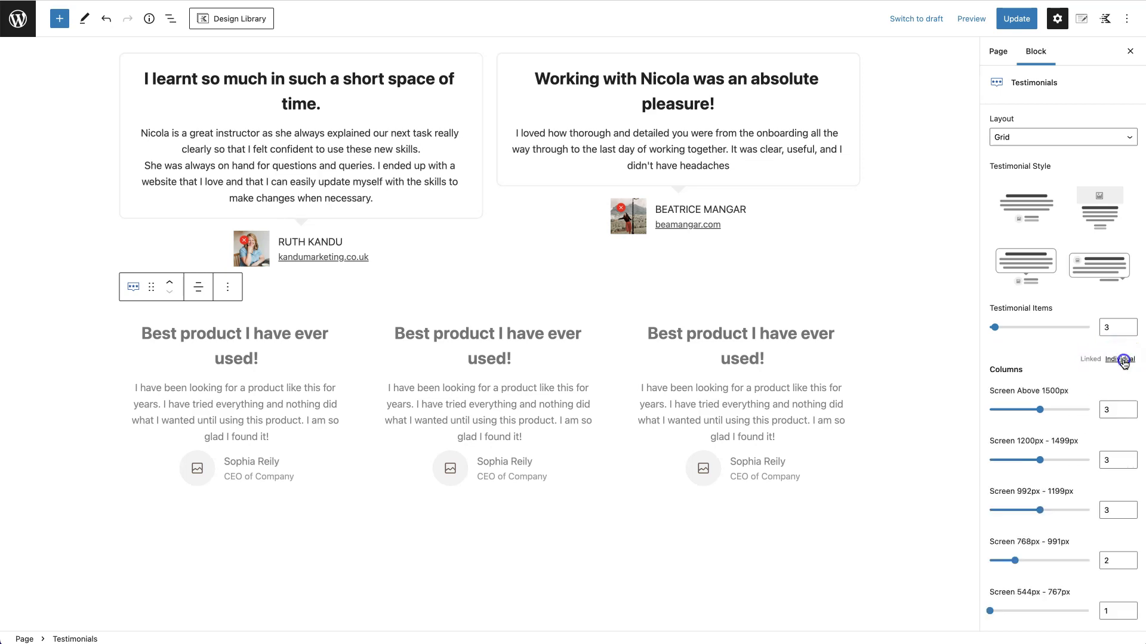
pyautogui.click(1101, 359)
pyautogui.click(1074, 478)
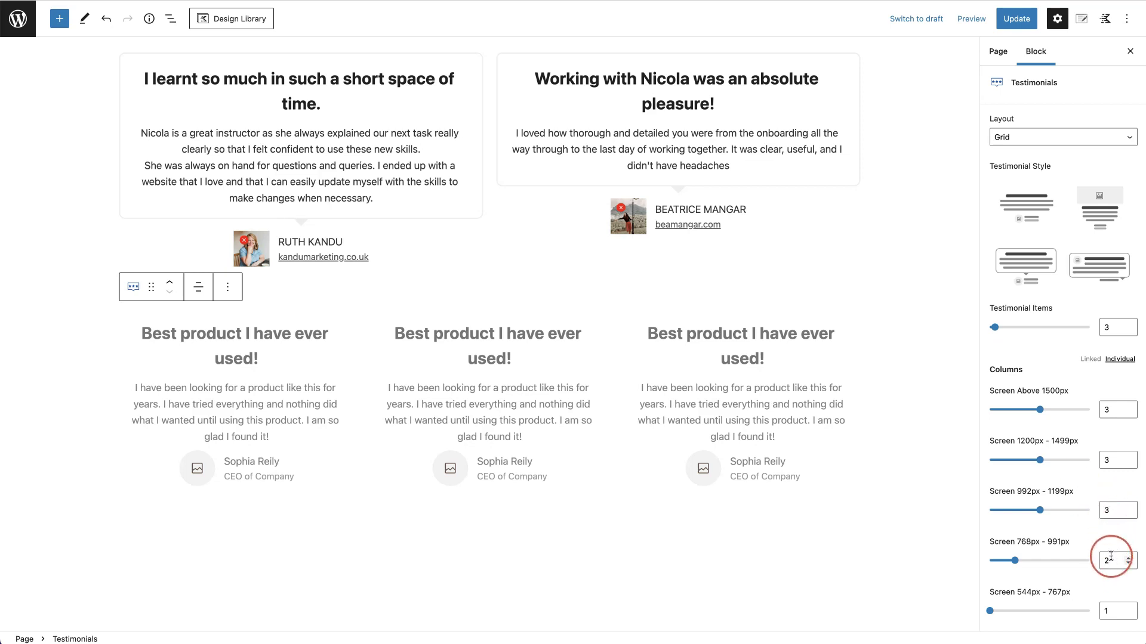
pyautogui.click(1092, 360)
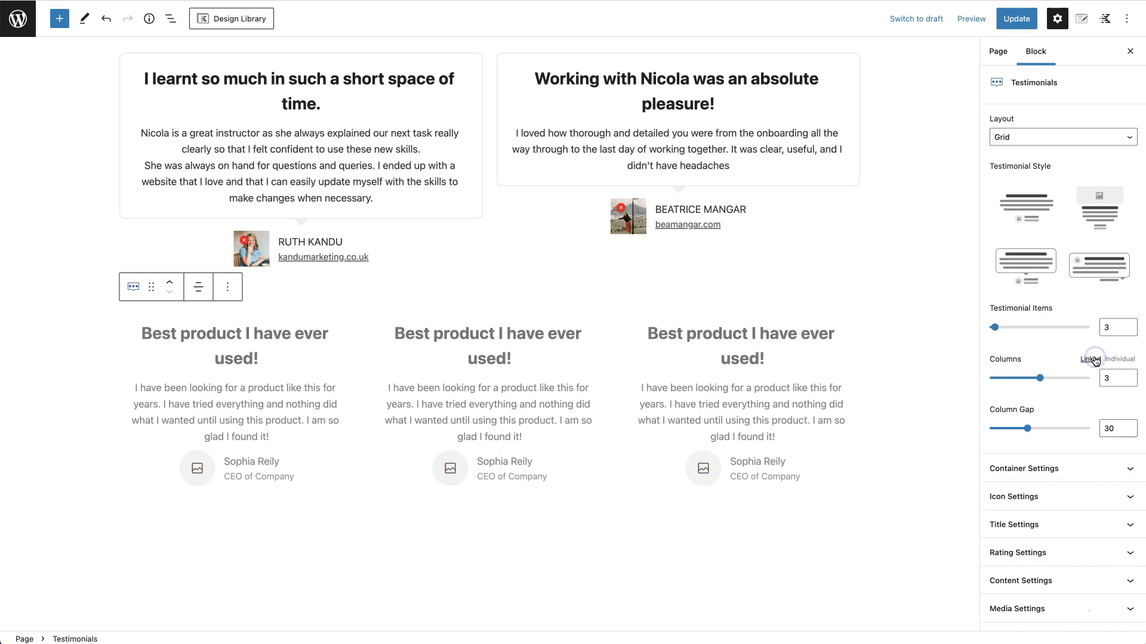
# Set the testimonials layout to Carousel with 1 column
pyautogui.click(1089, 135)
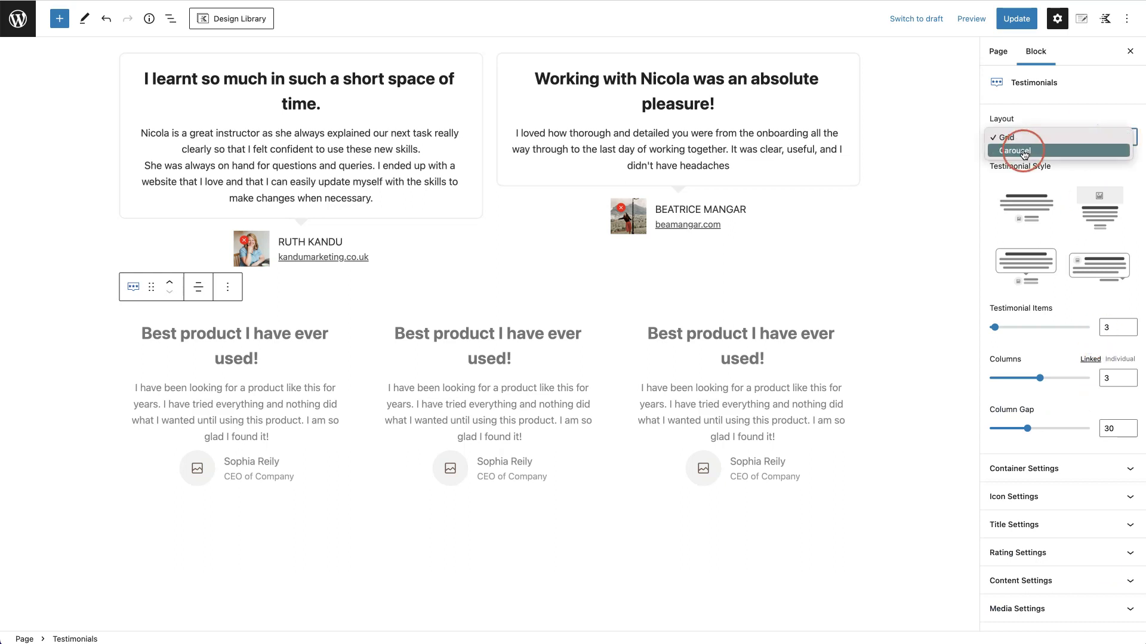
pyautogui.click(1023, 153)
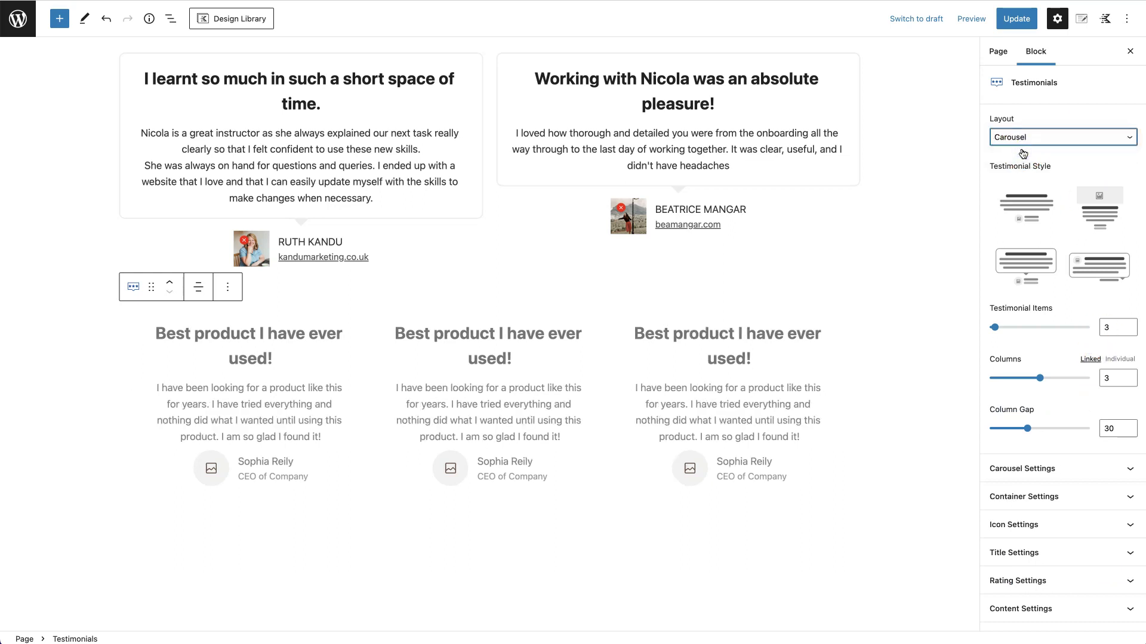
pyautogui.click(1113, 379)
pyautogui.press('BackSpace')
pyautogui.write('1')
pyautogui.click(1058, 357)
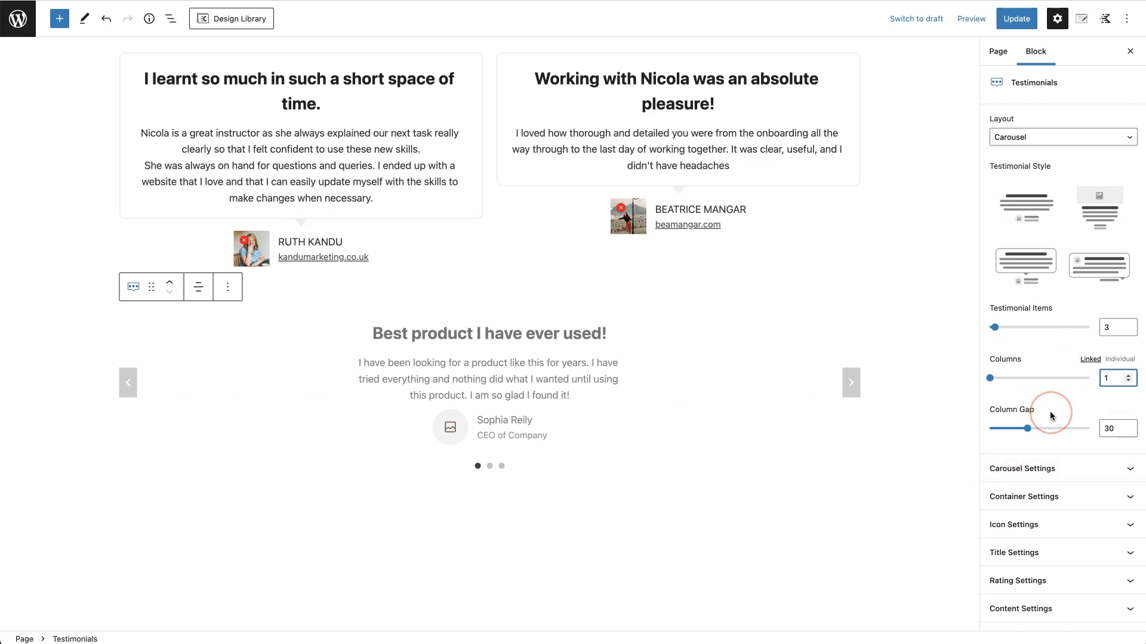
pyautogui.click(1004, 425)
pyautogui.click(1018, 414)
pyautogui.click(1023, 427)
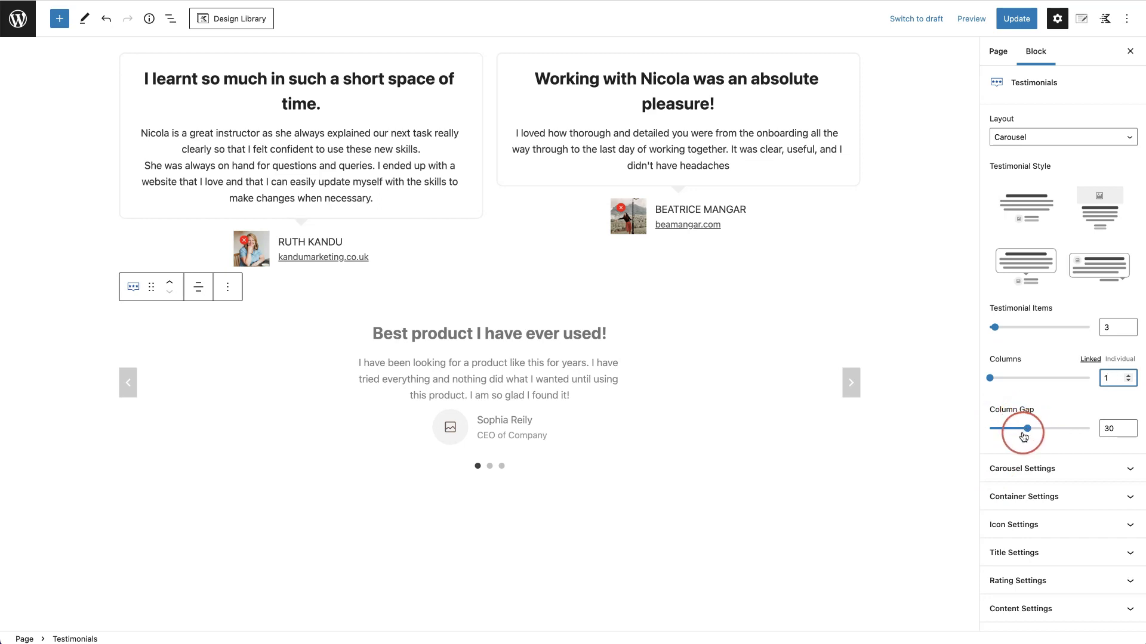
pyautogui.click(1007, 434)
pyautogui.moveTo(1006, 436); pyautogui.dragTo(1058, 433)
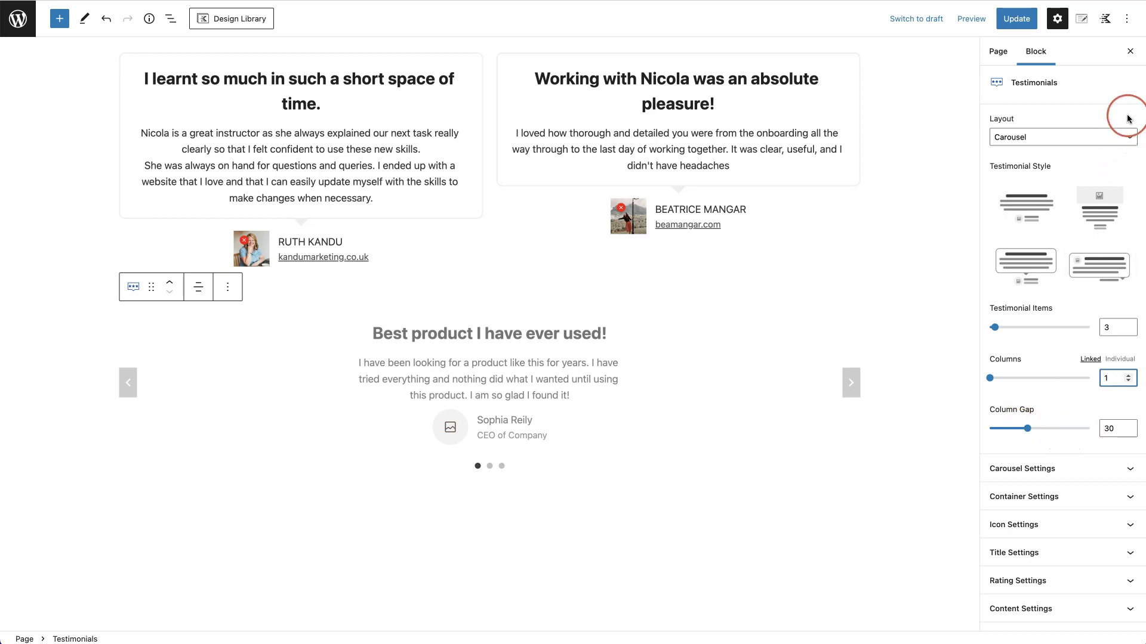
pyautogui.scroll(-3, 1062, 421)
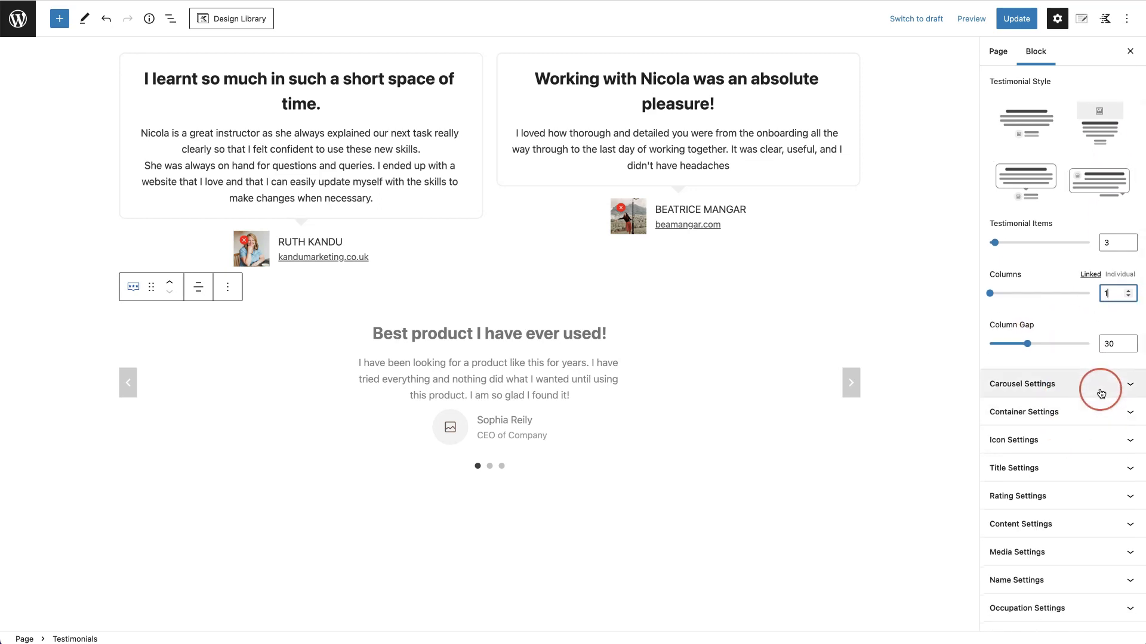
pyautogui.scroll(3, 1108, 393)
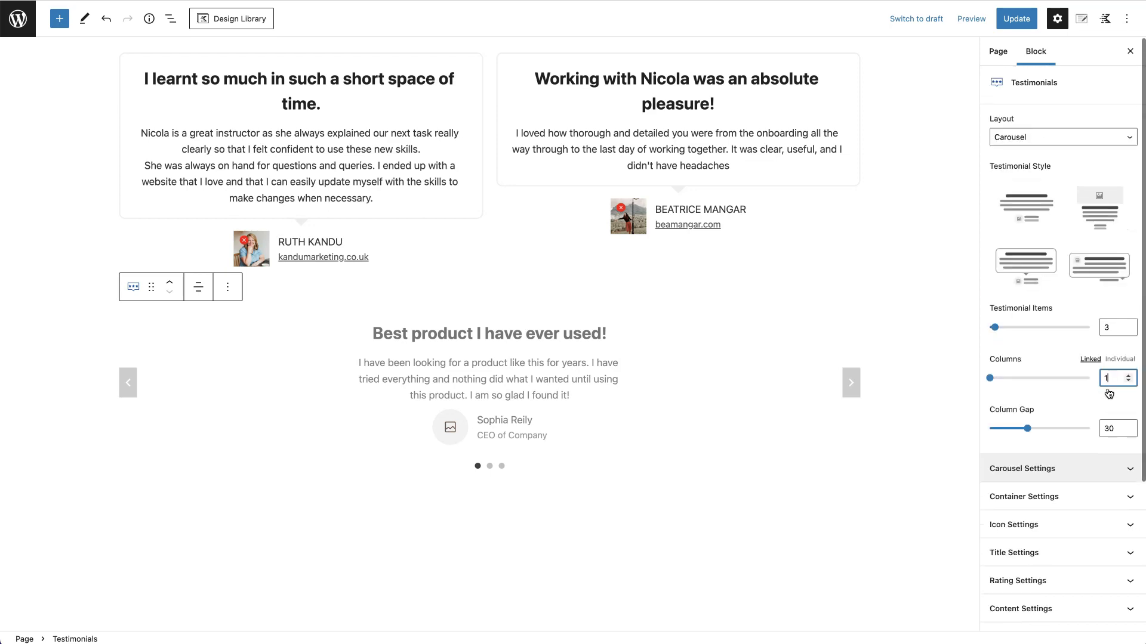
# Switch the layout to Grid to compare the available settings, and return it to Carousel
pyautogui.click(1032, 137)
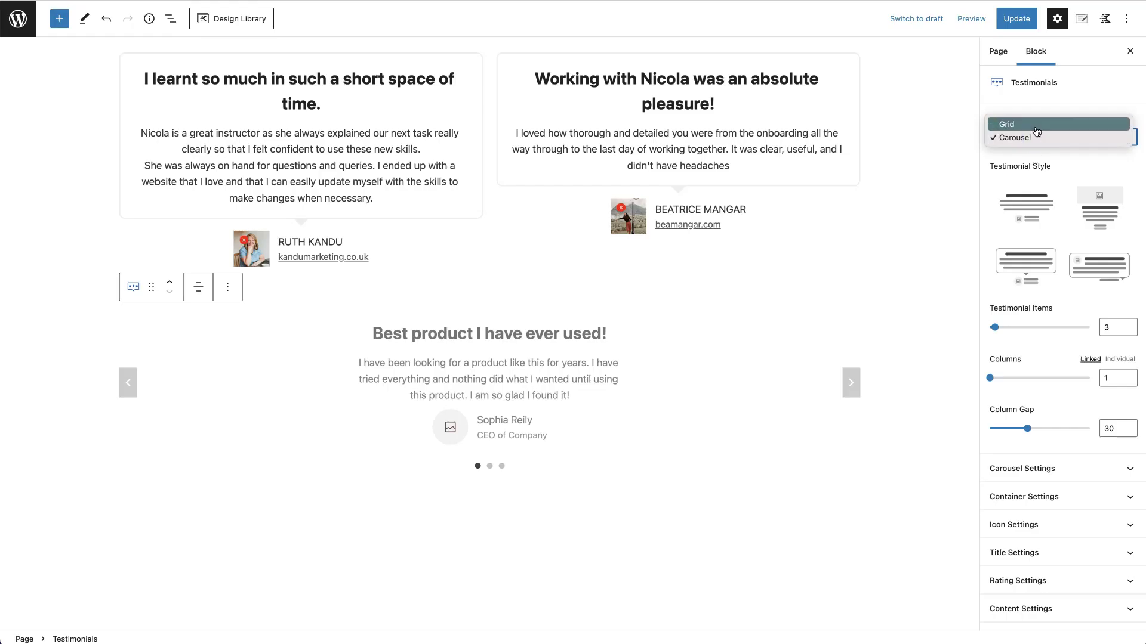
pyautogui.click(1035, 124)
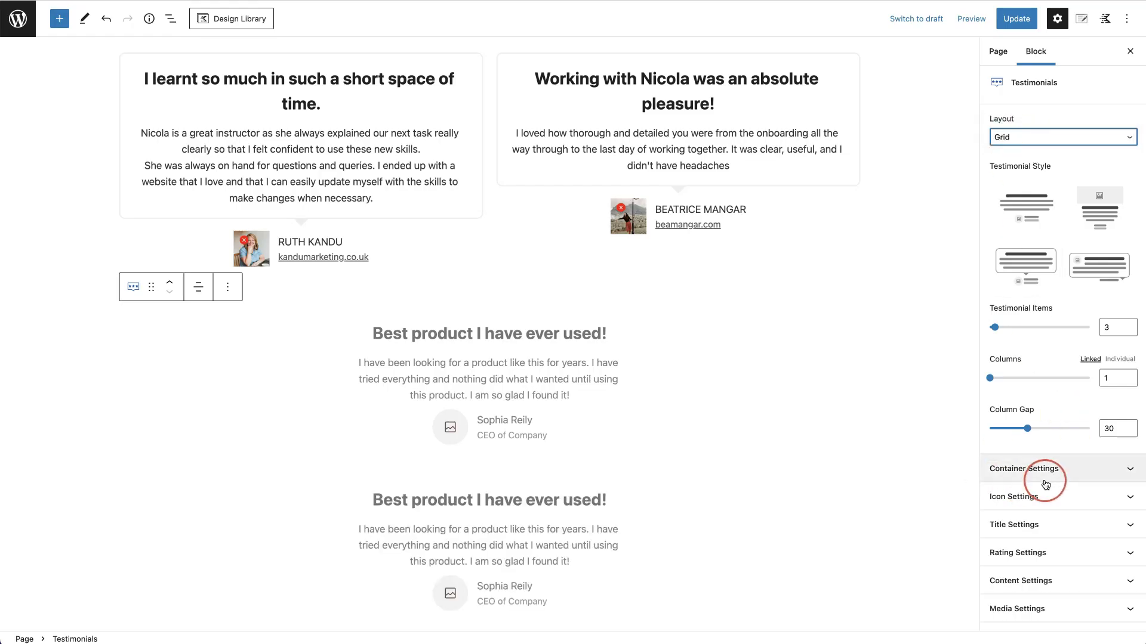
pyautogui.click(1038, 138)
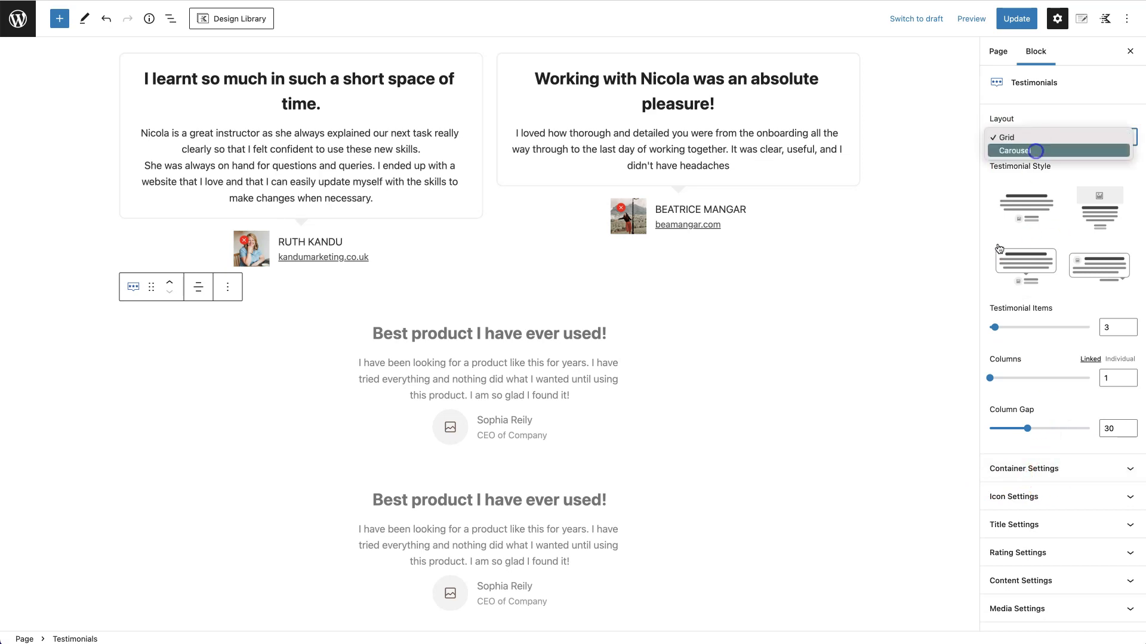
pyautogui.click(1036, 151)
# Show the carousel settings, enable auto play to see its speed option, and disable it again
pyautogui.click(1105, 471)
pyautogui.scroll(-3, 1048, 486)
pyautogui.scroll(-3, 1048, 490)
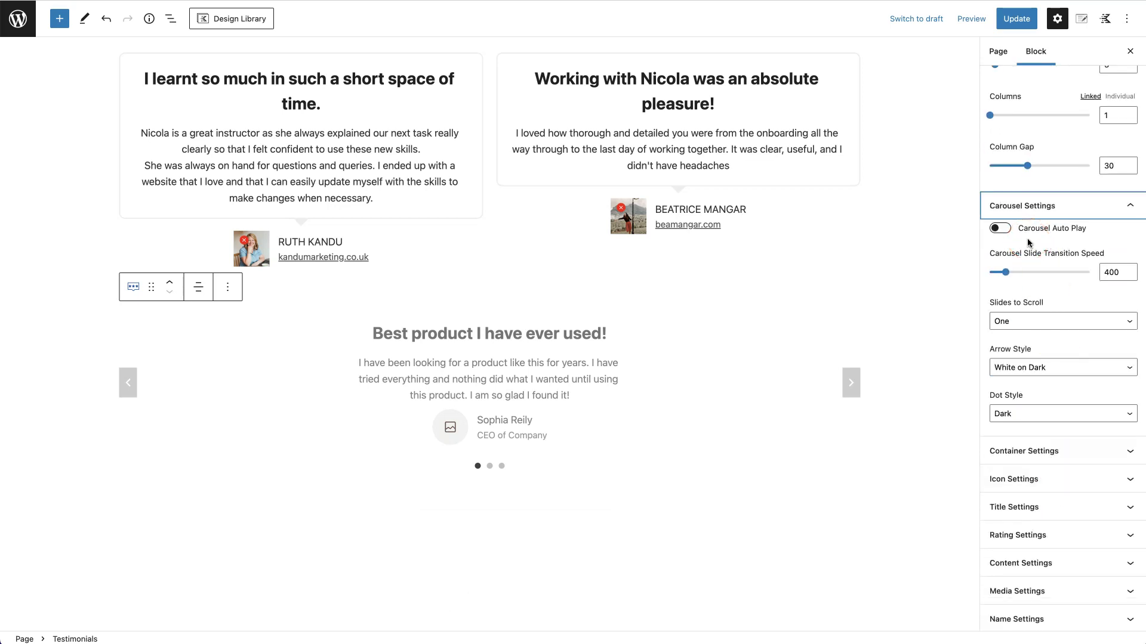
pyautogui.click(997, 228)
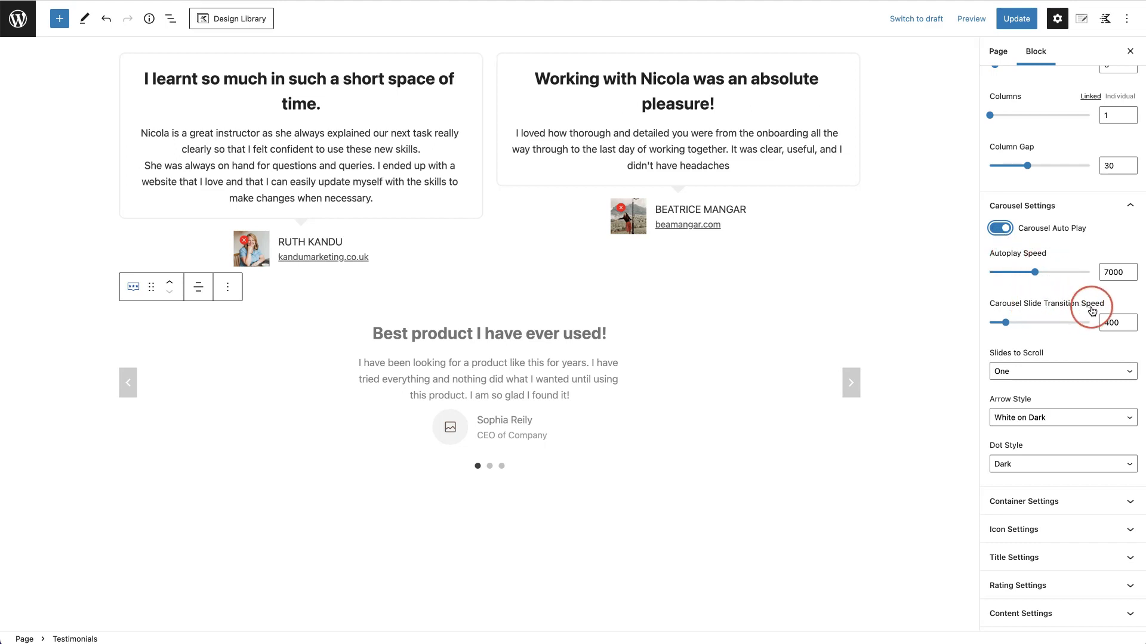
pyautogui.click(1000, 230)
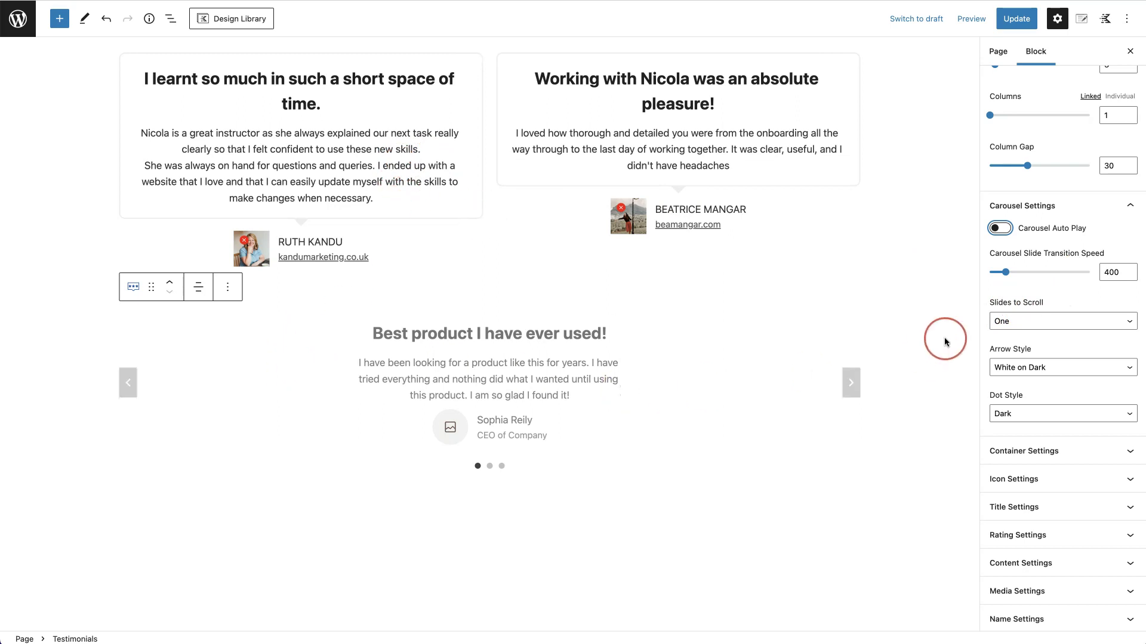
# Check the Slides to Scroll options, keep One, and set the carousel arrow style to Black on Light
pyautogui.click(1000, 330)
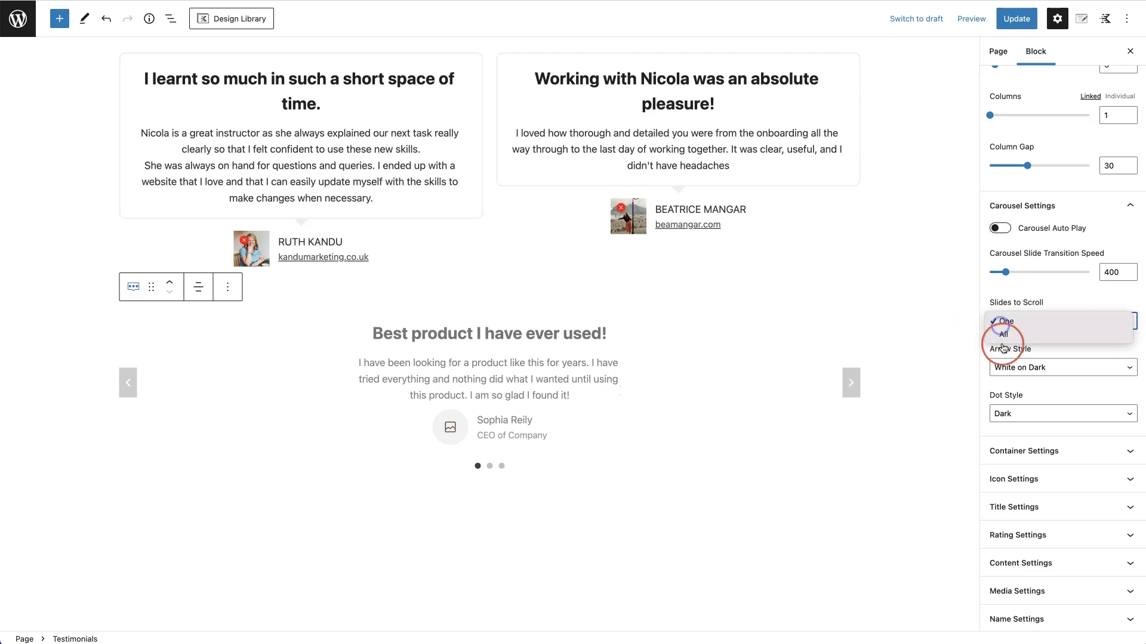
pyautogui.click(1062, 303)
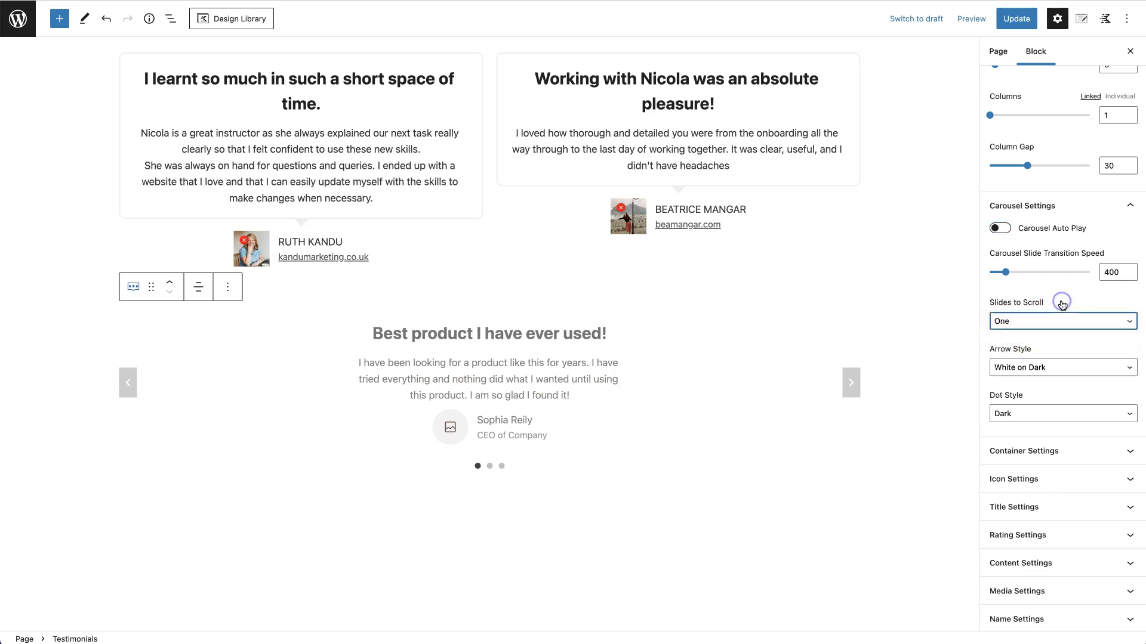
pyautogui.click(1032, 373)
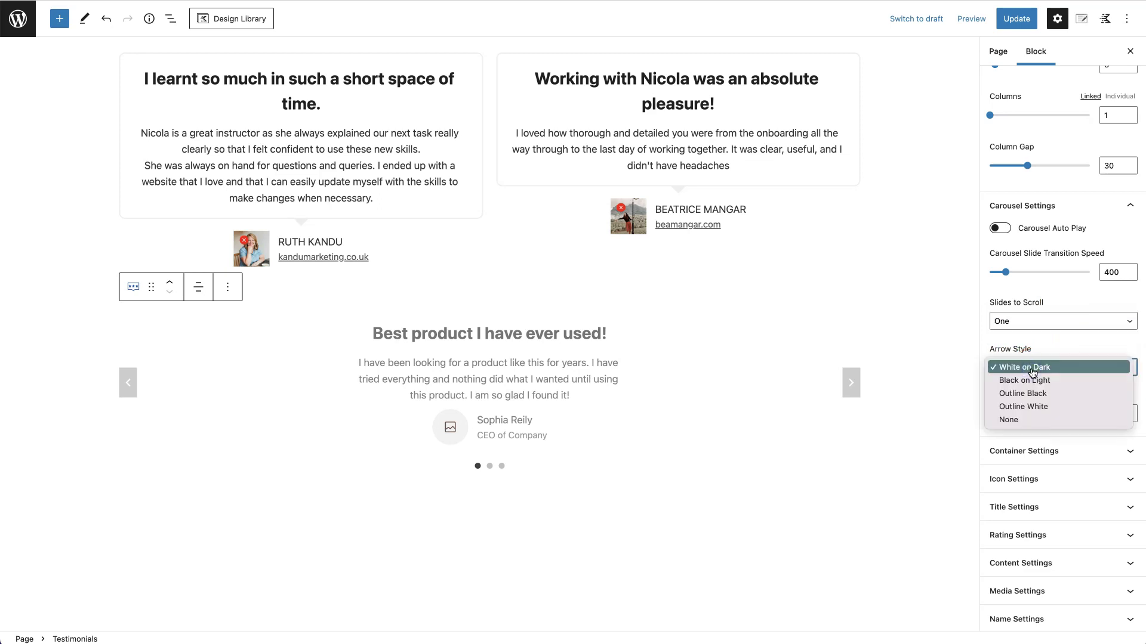
pyautogui.click(1036, 381)
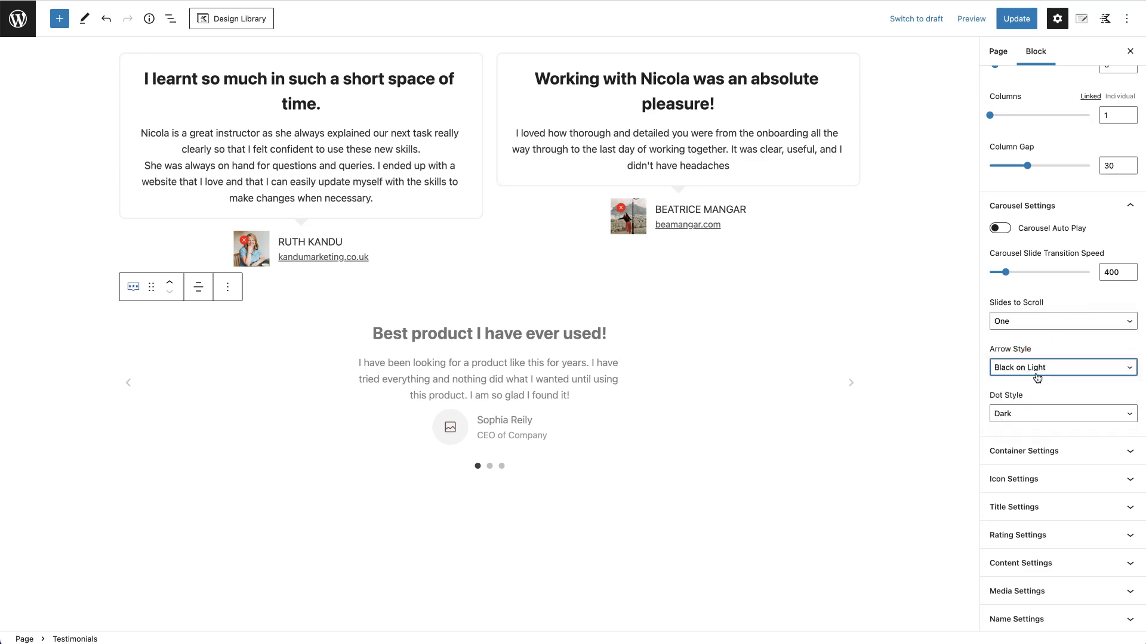
# Try the remaining arrow styles, including Outline White and None, and return the arrow style to Black on Light
pyautogui.click(1037, 378)
pyautogui.click(1048, 388)
pyautogui.click(1045, 384)
pyautogui.click(1045, 383)
pyautogui.click(1045, 382)
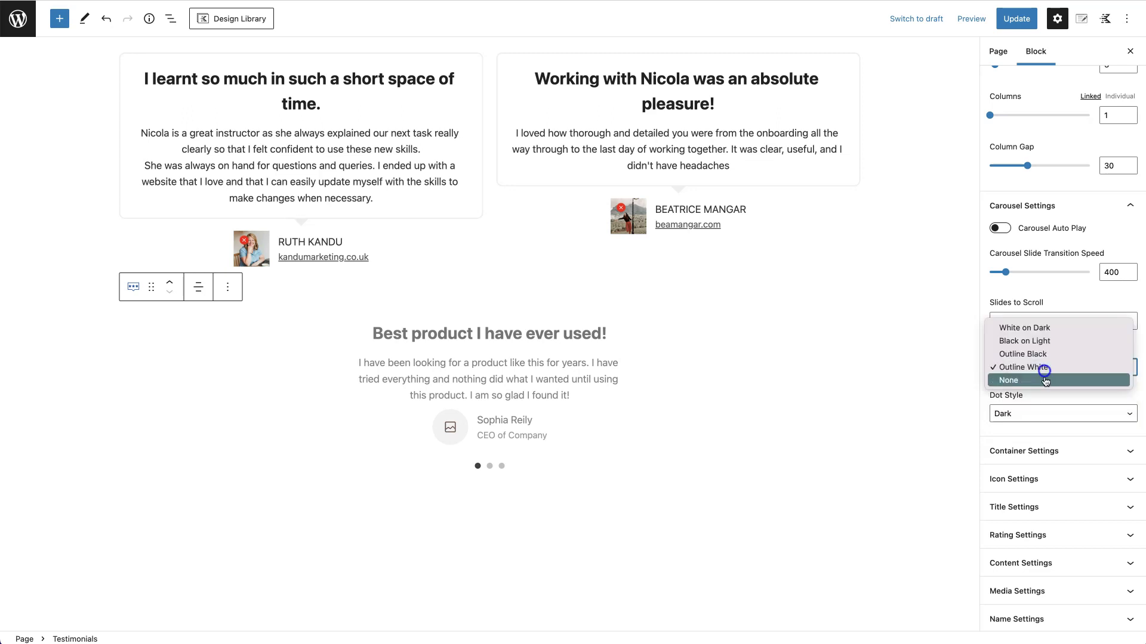
pyautogui.click(1044, 388)
pyautogui.click(1042, 369)
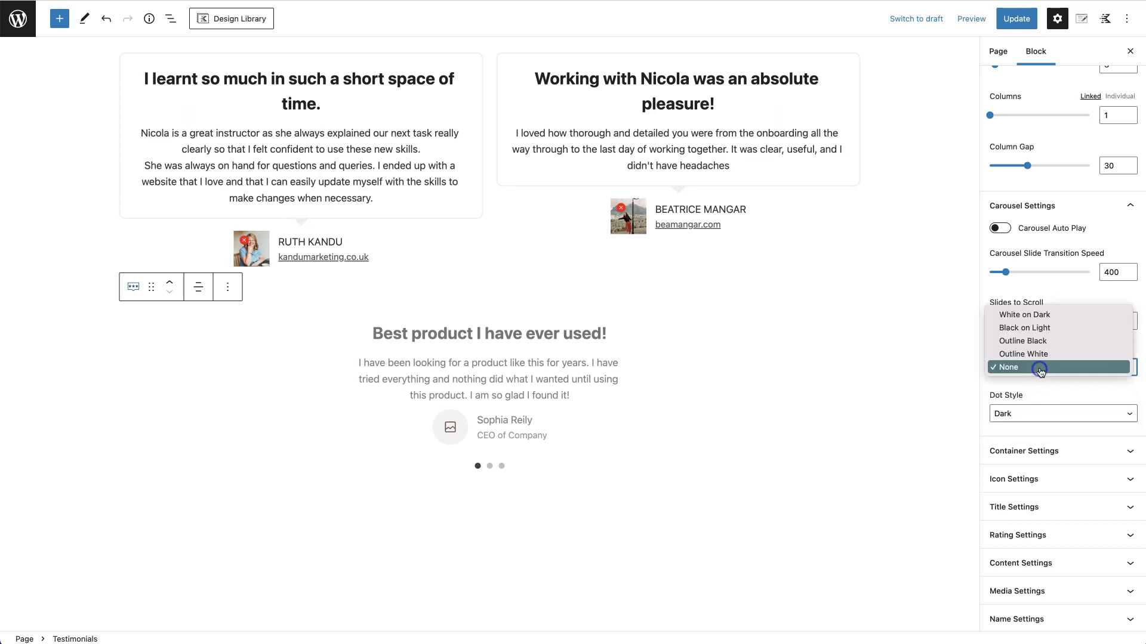
pyautogui.click(1031, 329)
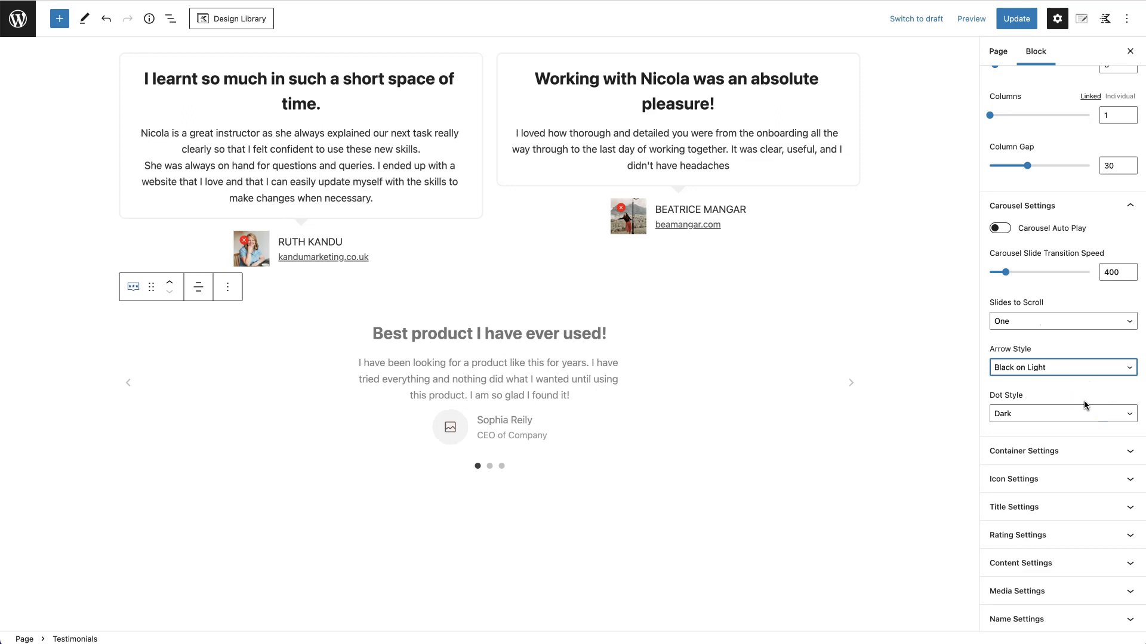
# Compare the carousel dot styles, set the style to Outline Dark, and collapse the carousel settings
pyautogui.click(1066, 414)
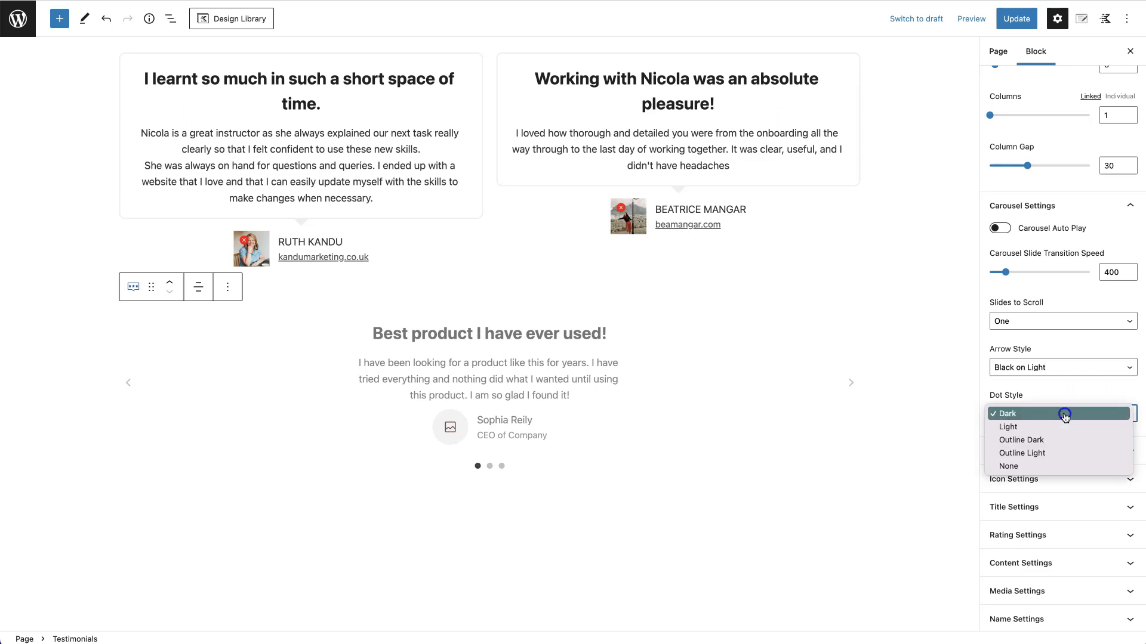
pyautogui.click(1059, 426)
pyautogui.click(1062, 410)
pyautogui.click(1060, 426)
pyautogui.click(1060, 413)
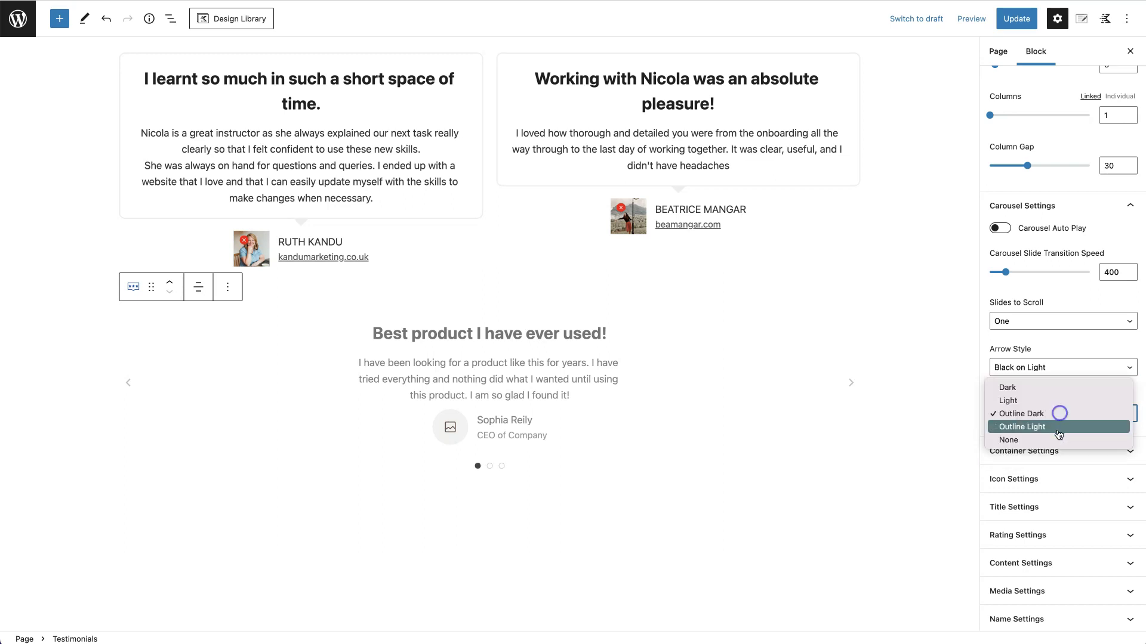
pyautogui.click(1058, 431)
pyautogui.click(1057, 414)
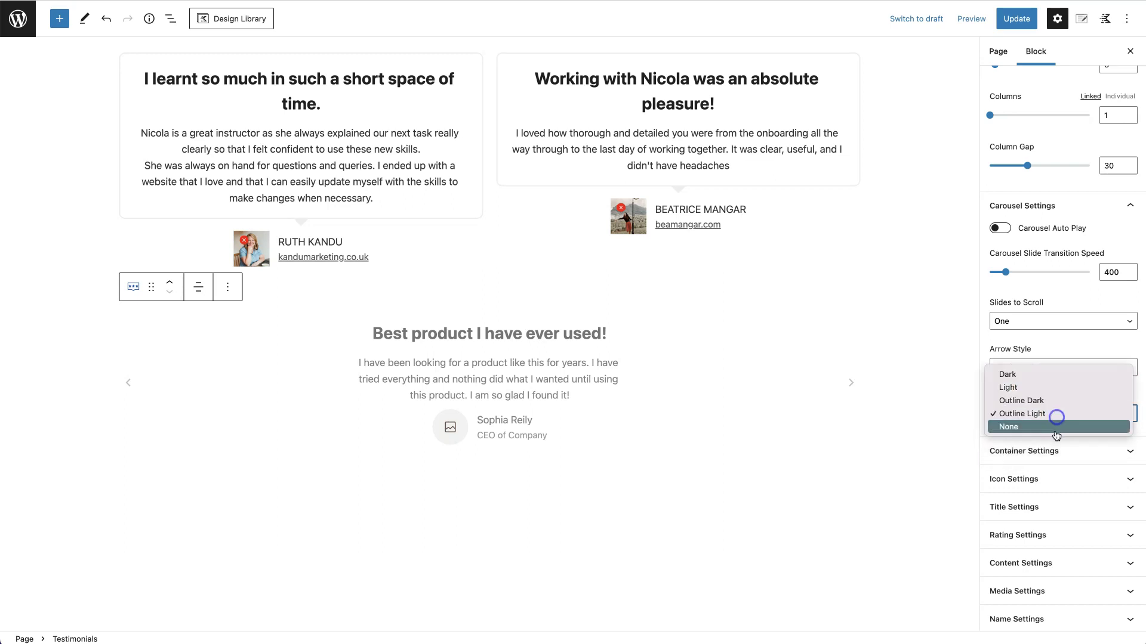
pyautogui.click(1055, 429)
pyautogui.click(1053, 414)
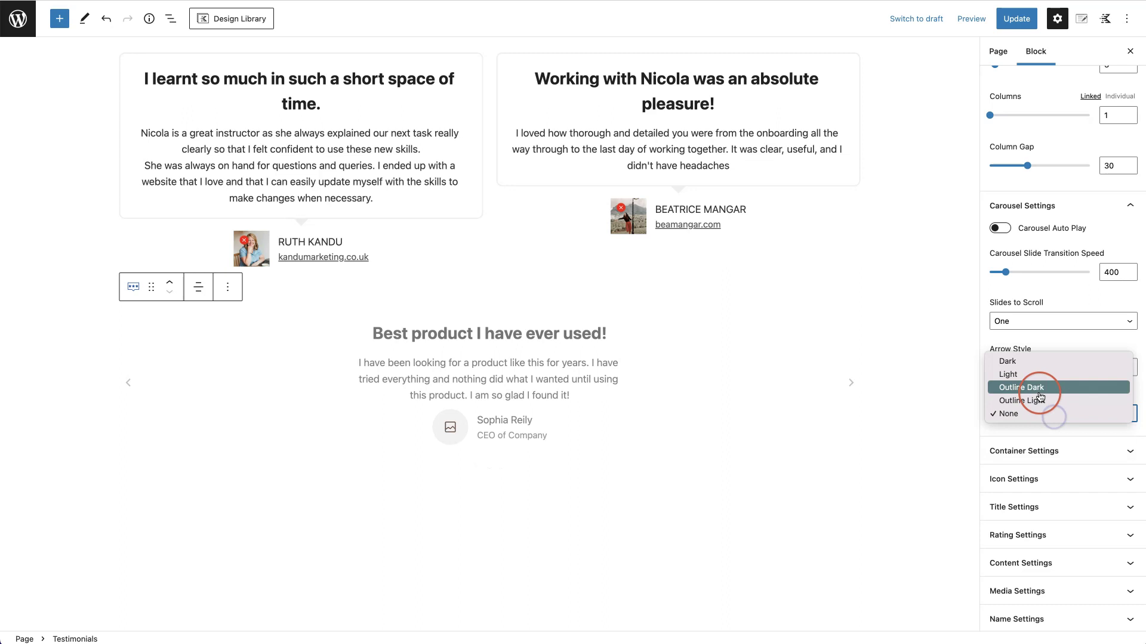
pyautogui.click(1038, 393)
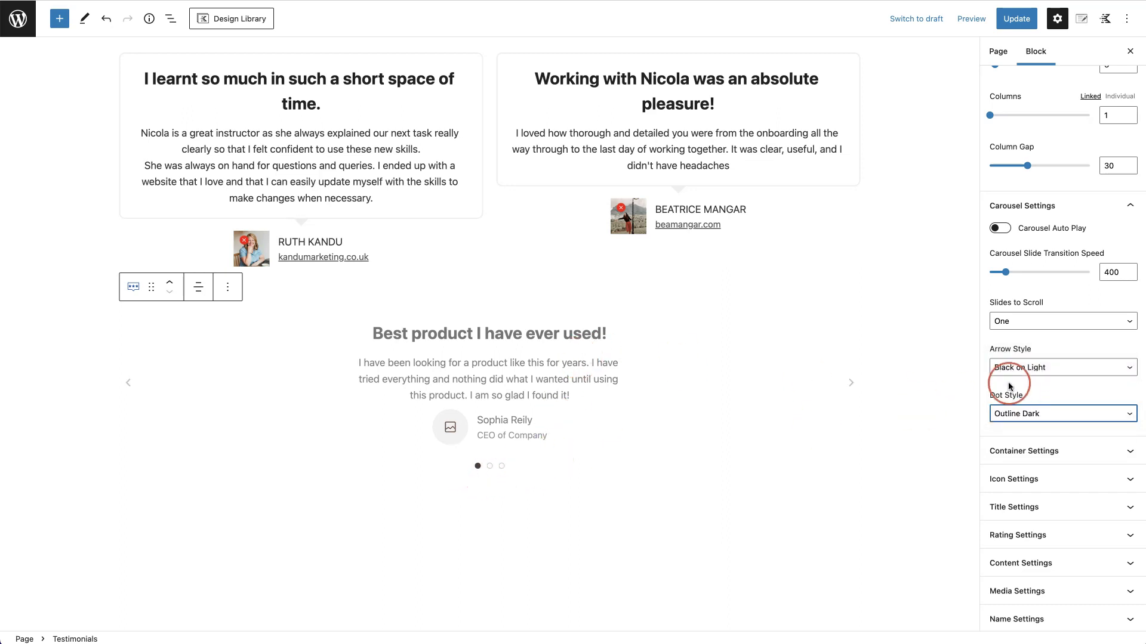
pyautogui.click(1121, 208)
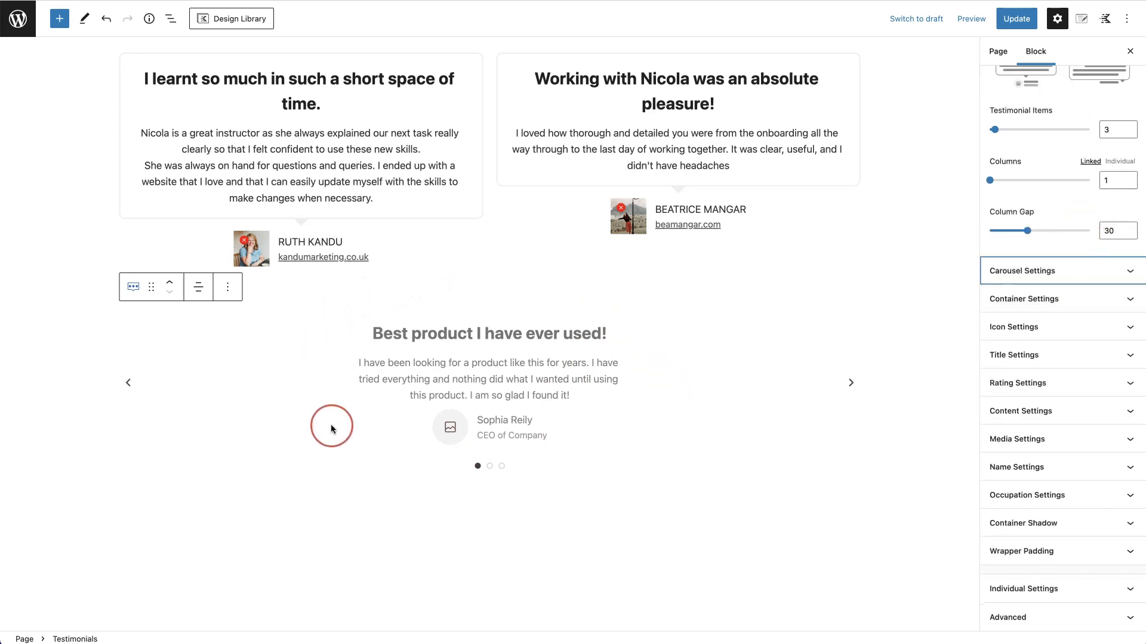
# Set the testimonial container's border width to 0 px and its border radius to 58 px
pyautogui.click(1069, 298)
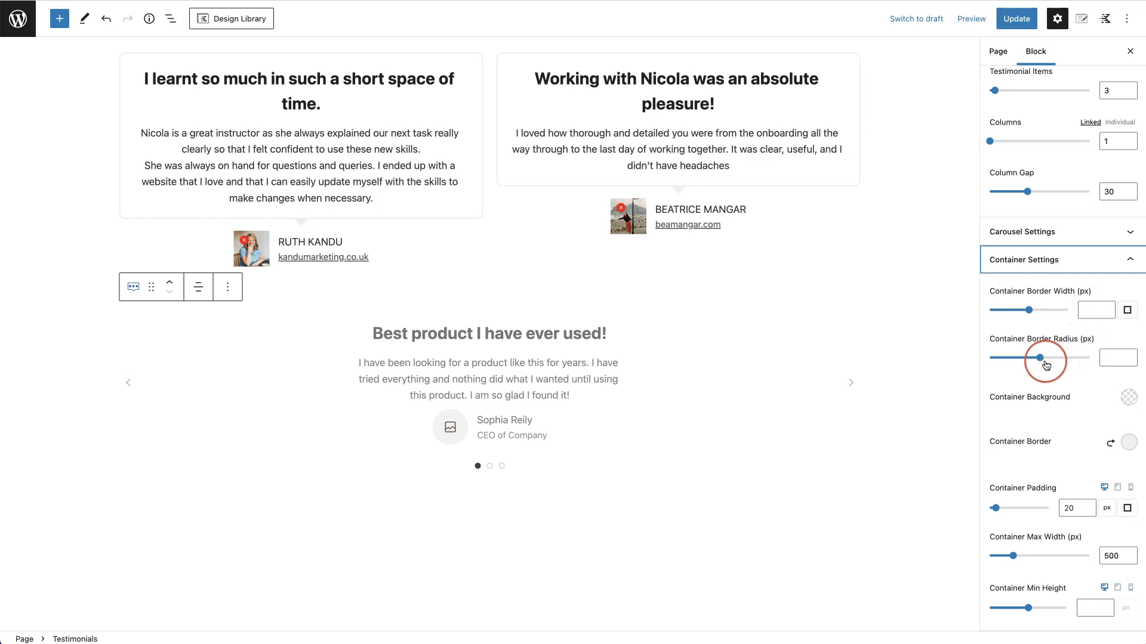
pyautogui.moveTo(1029, 315); pyautogui.dragTo(1003, 310)
pyautogui.moveTo(1039, 358)
pyautogui.mouseDown()
pyautogui.moveTo(1058, 358)
pyautogui.moveTo(1019, 358)
pyautogui.mouseUp()
pyautogui.moveTo(1003, 311); pyautogui.dragTo(978, 312)
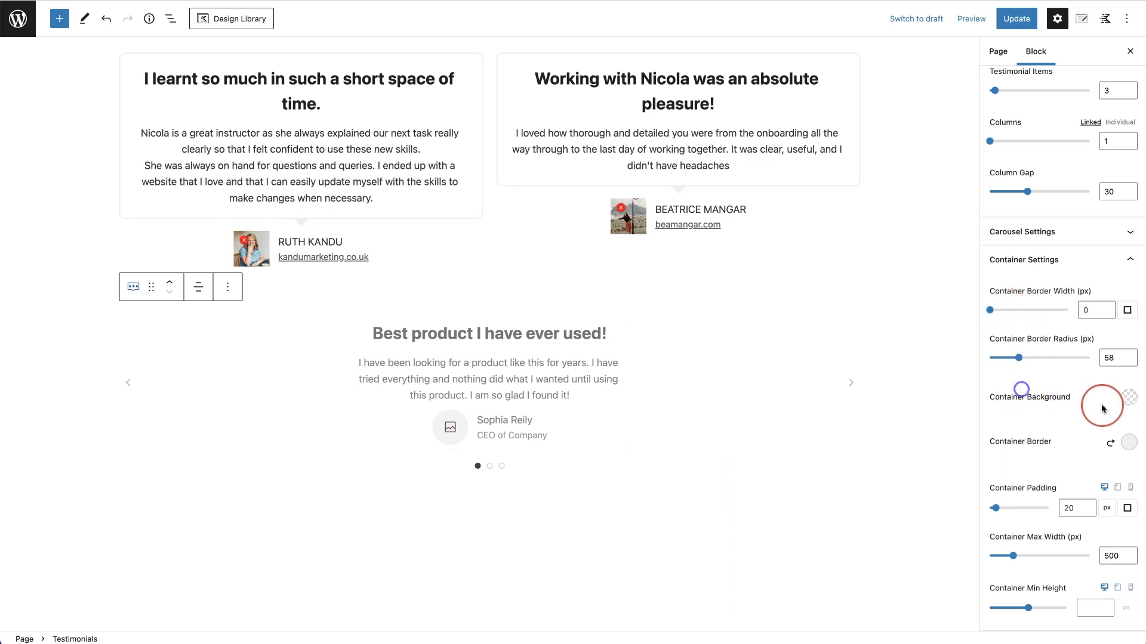
# Give the testimonial container the pale pink palette colour as background and set its border radius to 0 px
pyautogui.scroll(-1, 1100, 406)
pyautogui.click(1121, 358)
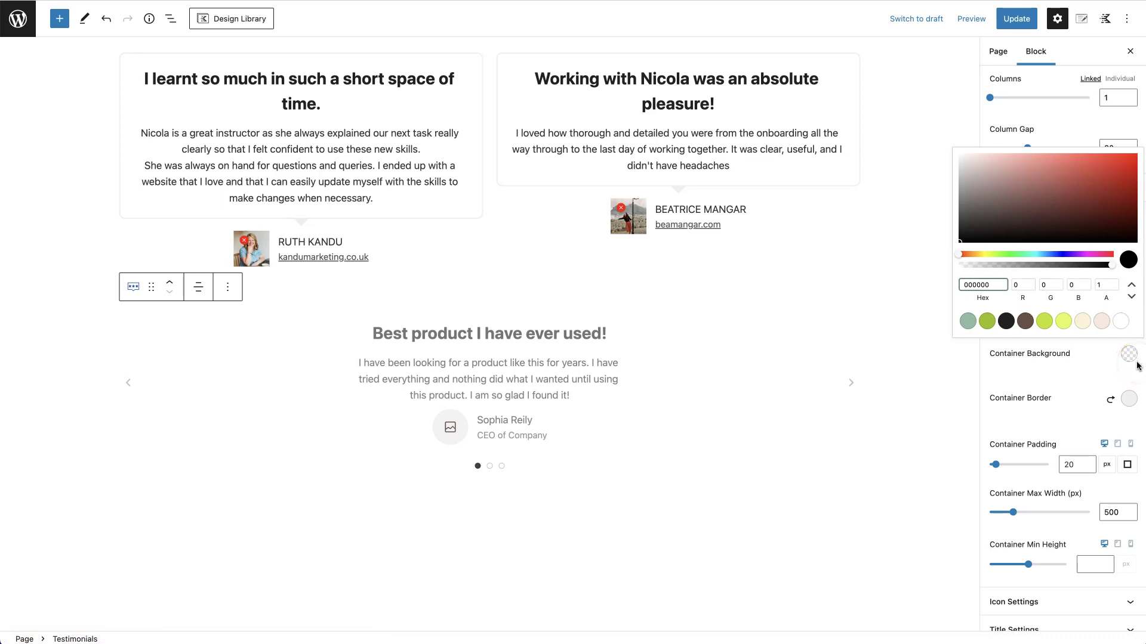
pyautogui.click(1124, 218)
pyautogui.click(1100, 323)
pyautogui.click(1095, 381)
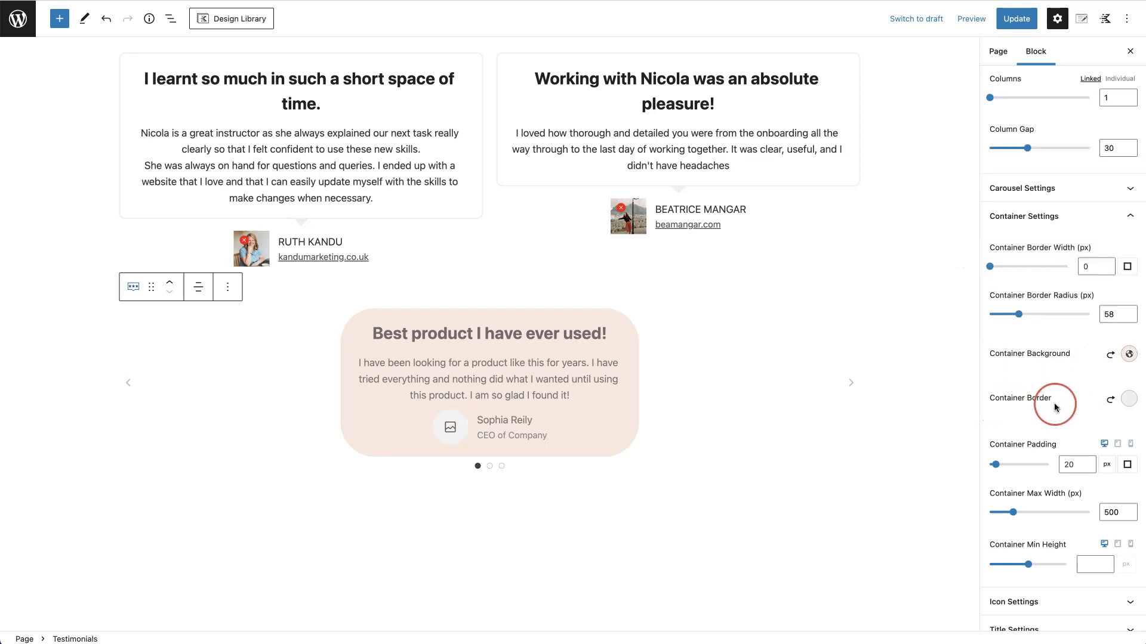
pyautogui.moveTo(1018, 313); pyautogui.dragTo(978, 316)
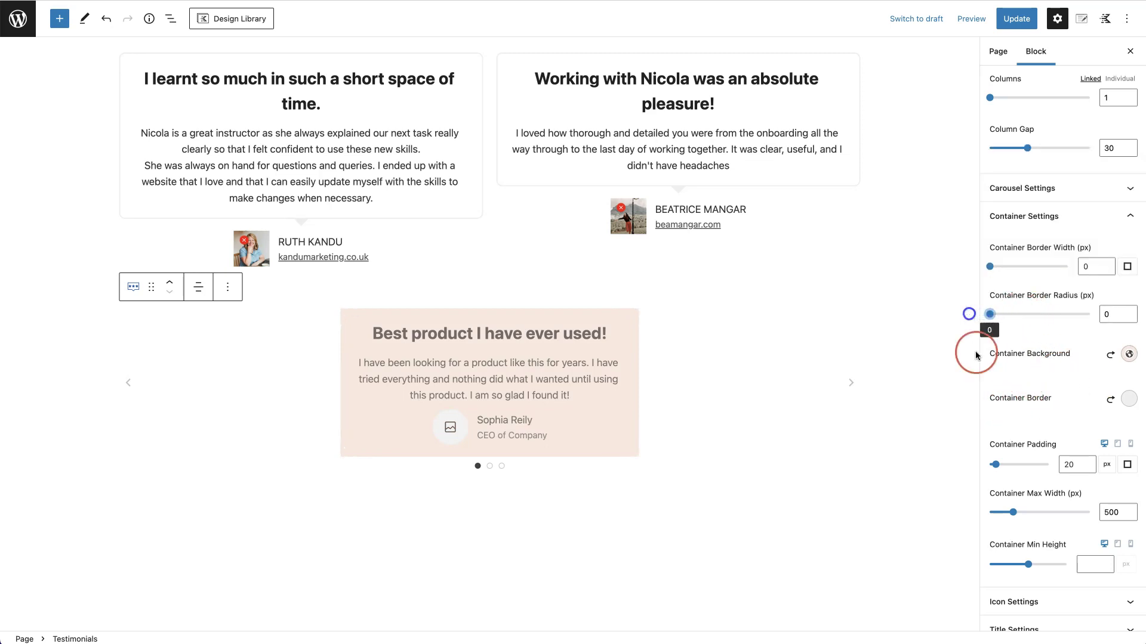
# Set the container padding to 43 px and show the separate top, right, bottom and left padding values
pyautogui.scroll(-2, 1083, 402)
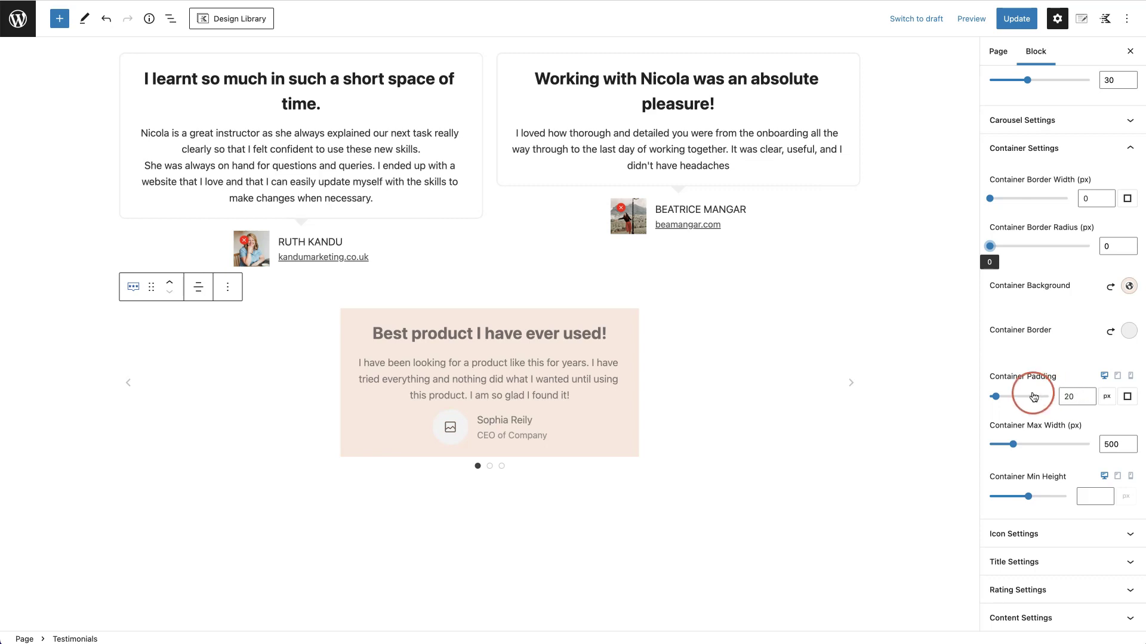
pyautogui.moveTo(995, 397)
pyautogui.mouseDown()
pyautogui.moveTo(1013, 399)
pyautogui.moveTo(1003, 397)
pyautogui.mouseUp()
pyautogui.click(1125, 398)
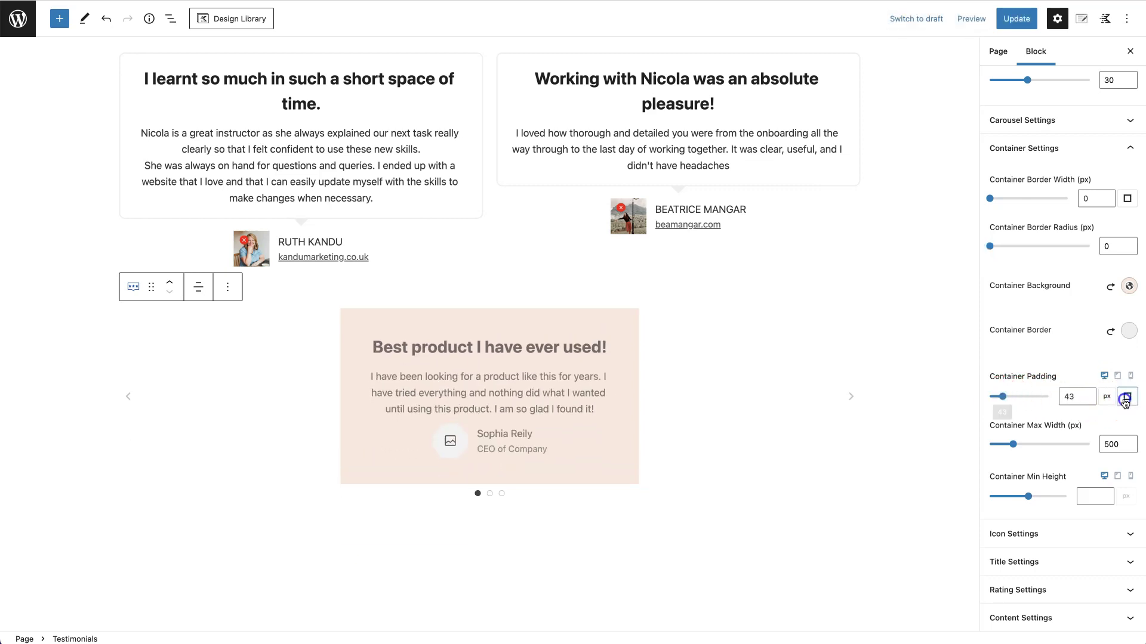
pyautogui.click(1009, 402)
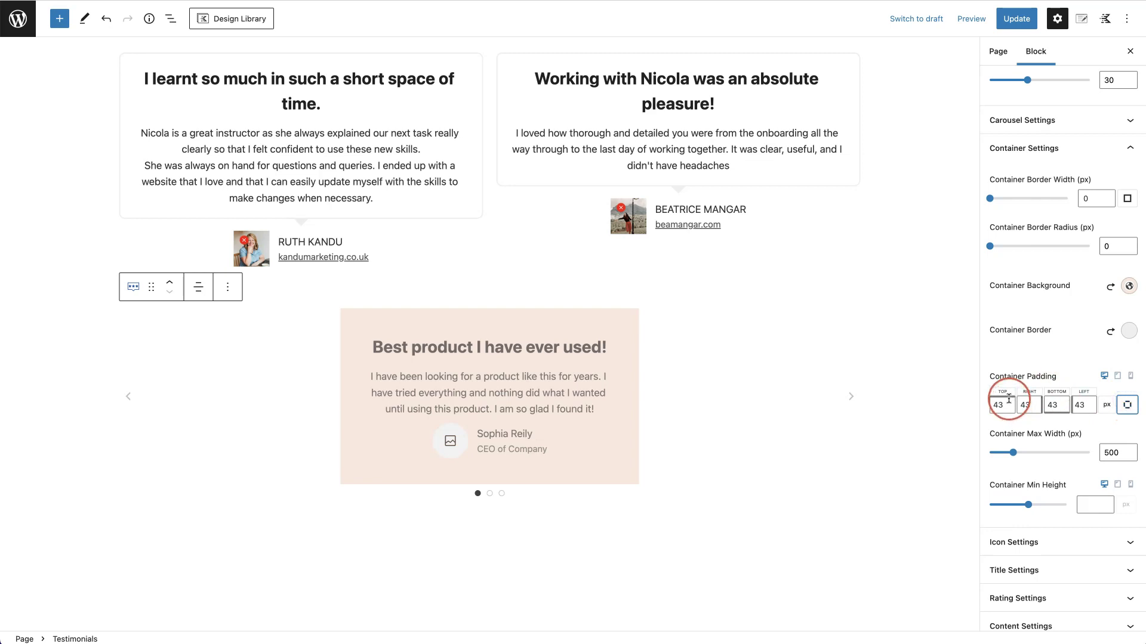
pyautogui.click(1029, 408)
pyautogui.click(1054, 406)
pyautogui.click(1085, 405)
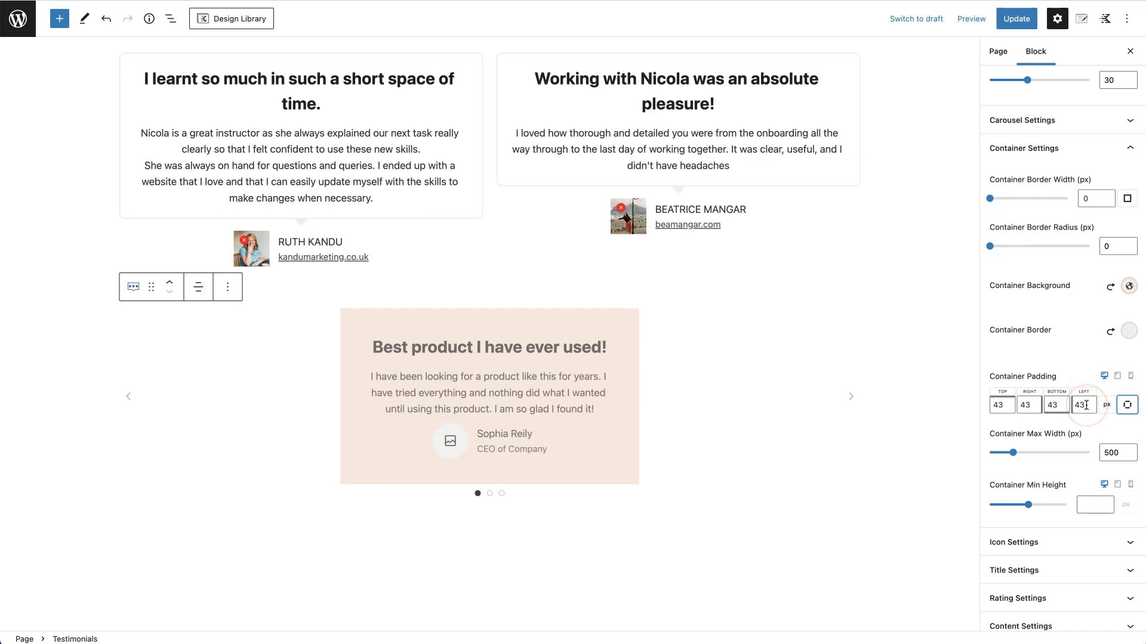
pyautogui.click(1089, 396)
# Examine the container padding settings for mobile and tablet, and return to the desktop view with linked padding
pyautogui.click(1133, 383)
pyautogui.click(1121, 379)
pyautogui.click(1045, 403)
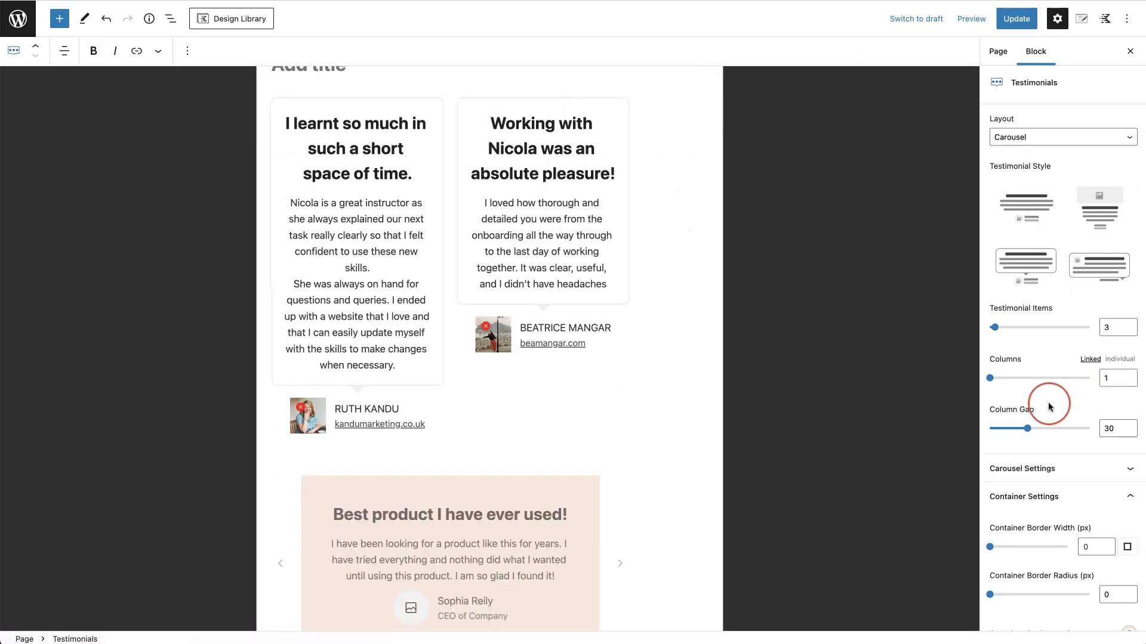
pyautogui.scroll(-10, 1045, 404)
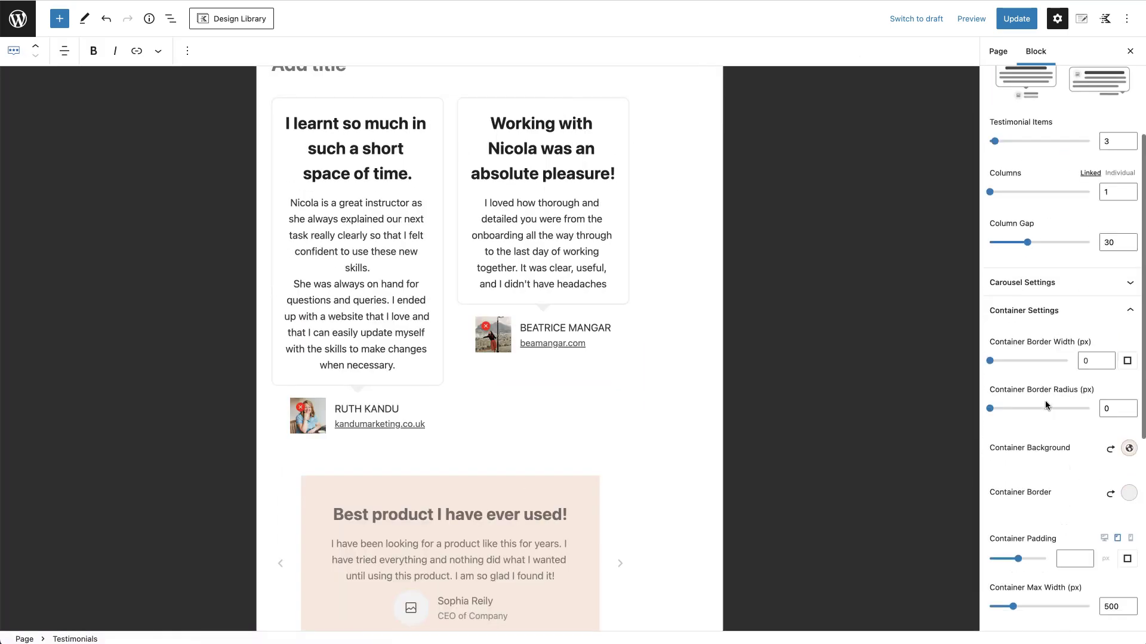
pyautogui.click(1116, 444)
pyautogui.click(1104, 428)
pyautogui.click(1074, 450)
# Set the container's max width to 745 px and min height to 338 px, with its inner content aligned to the middle
pyautogui.scroll(-3, 1078, 456)
pyautogui.scroll(-1, 1078, 456)
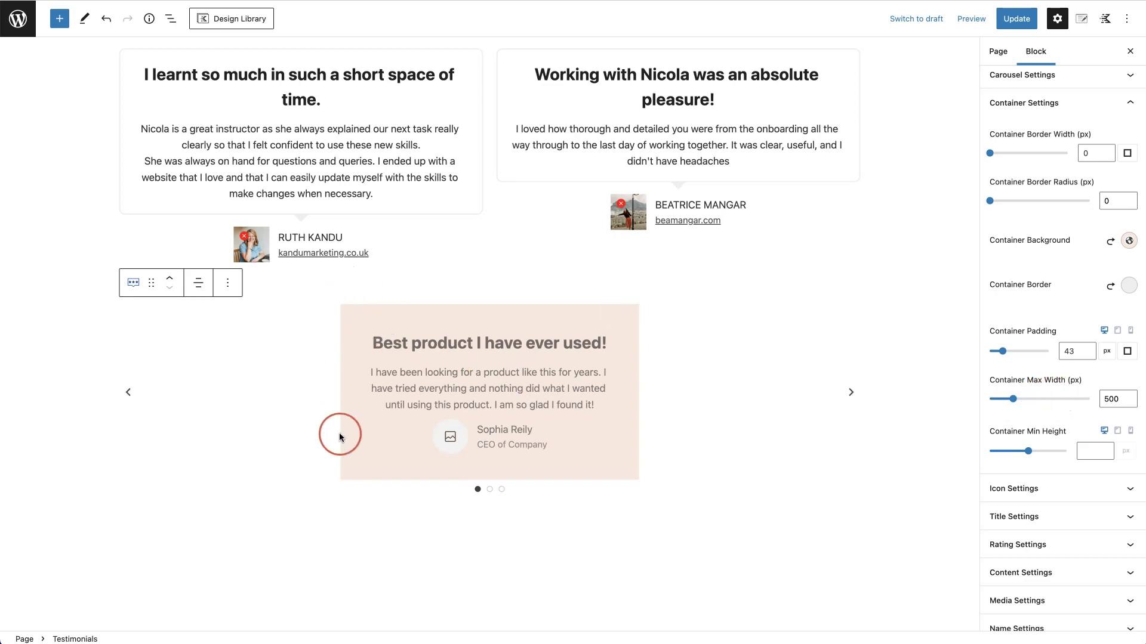
pyautogui.moveTo(1017, 402); pyautogui.dragTo(1026, 402)
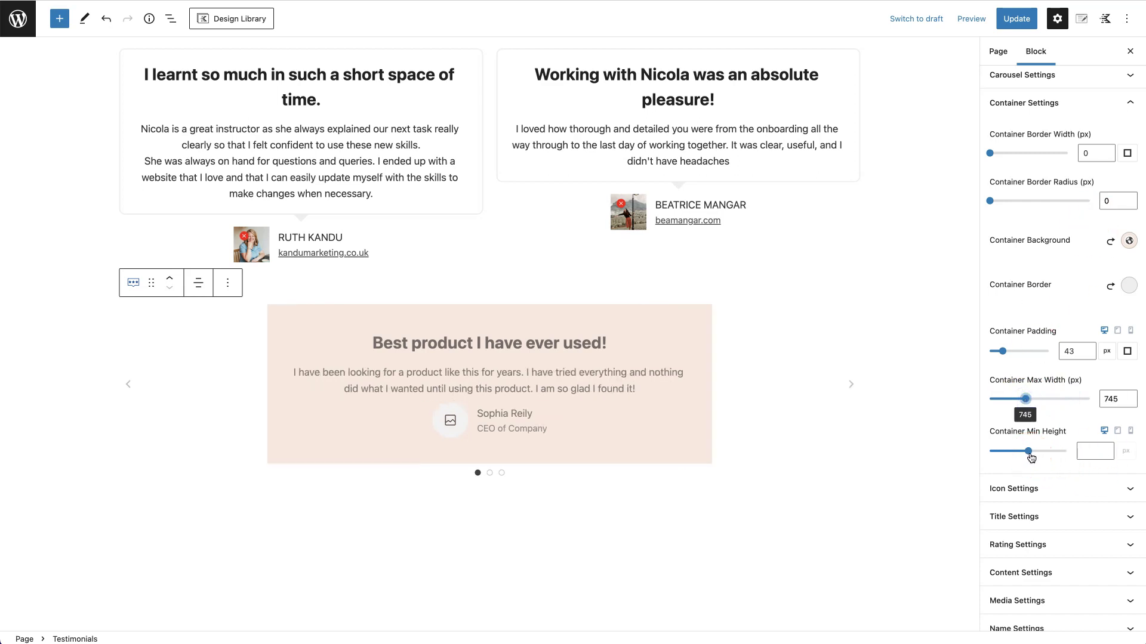
pyautogui.moveTo(1032, 457); pyautogui.dragTo(1033, 457)
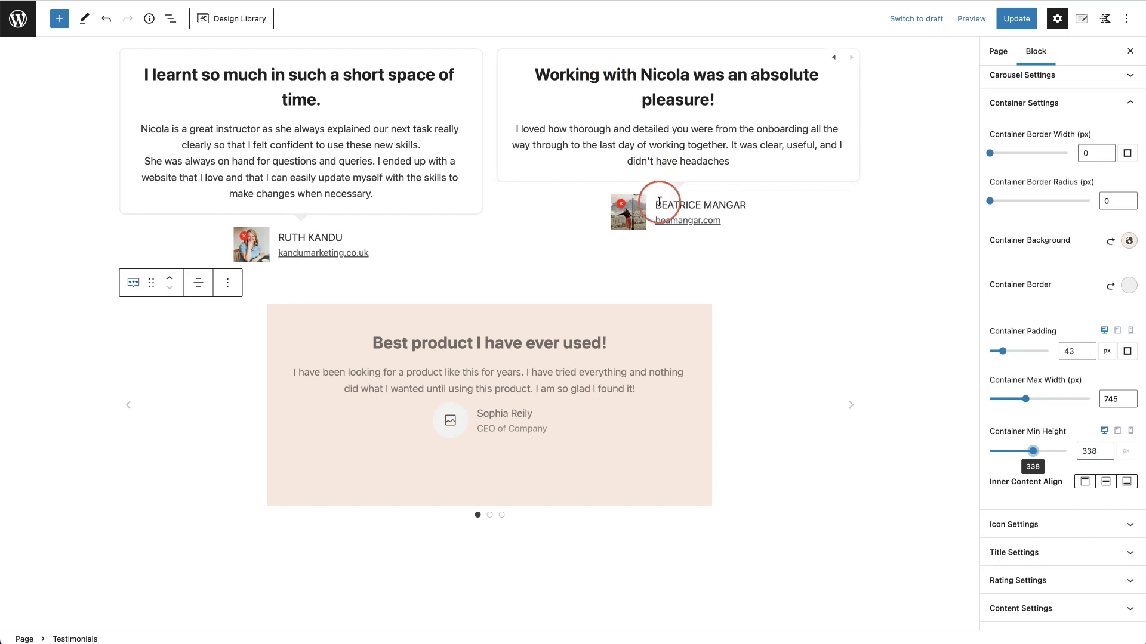
pyautogui.click(359, 252)
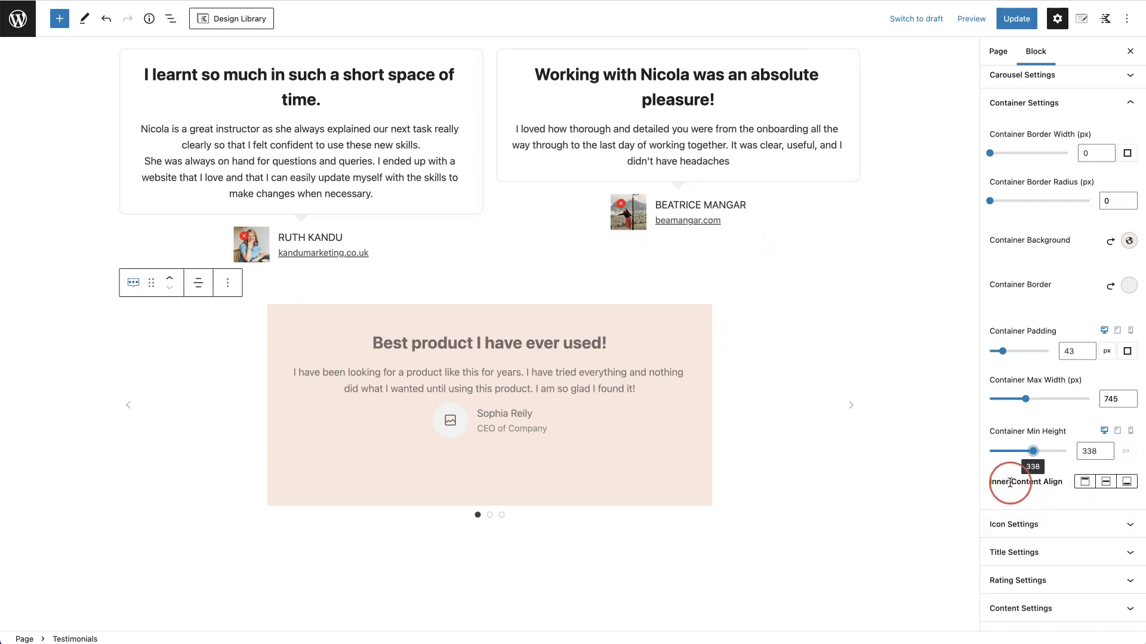
pyautogui.click(1105, 482)
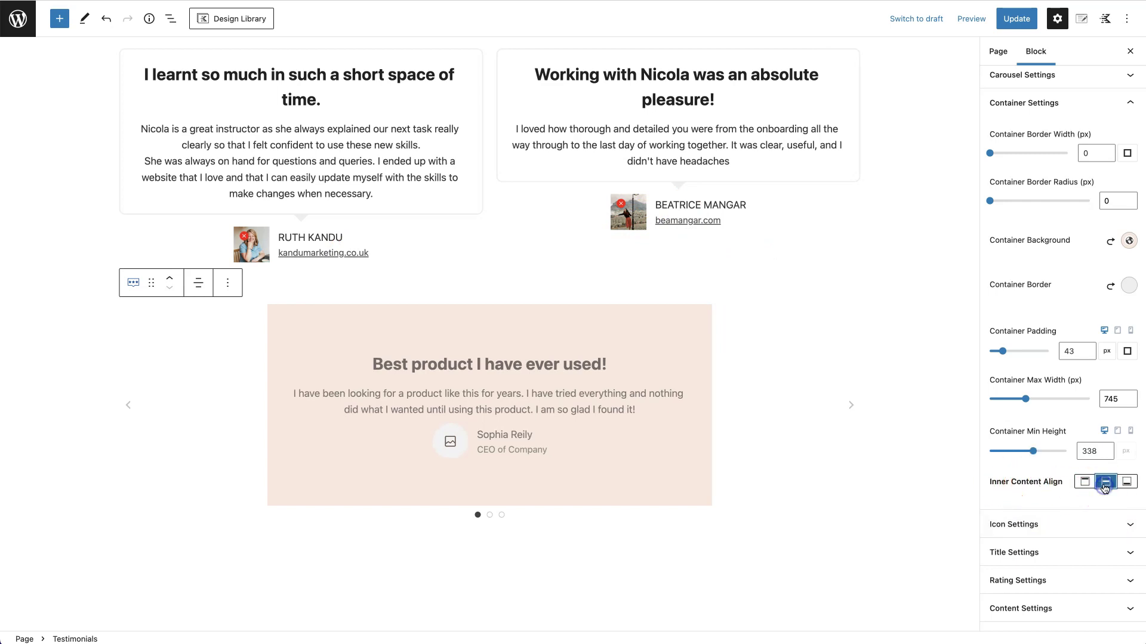
# In the upper two-column testimonials block, set the container min height to 442 px and align the inner content to the middle
pyautogui.click(625, 137)
pyautogui.click(1125, 324)
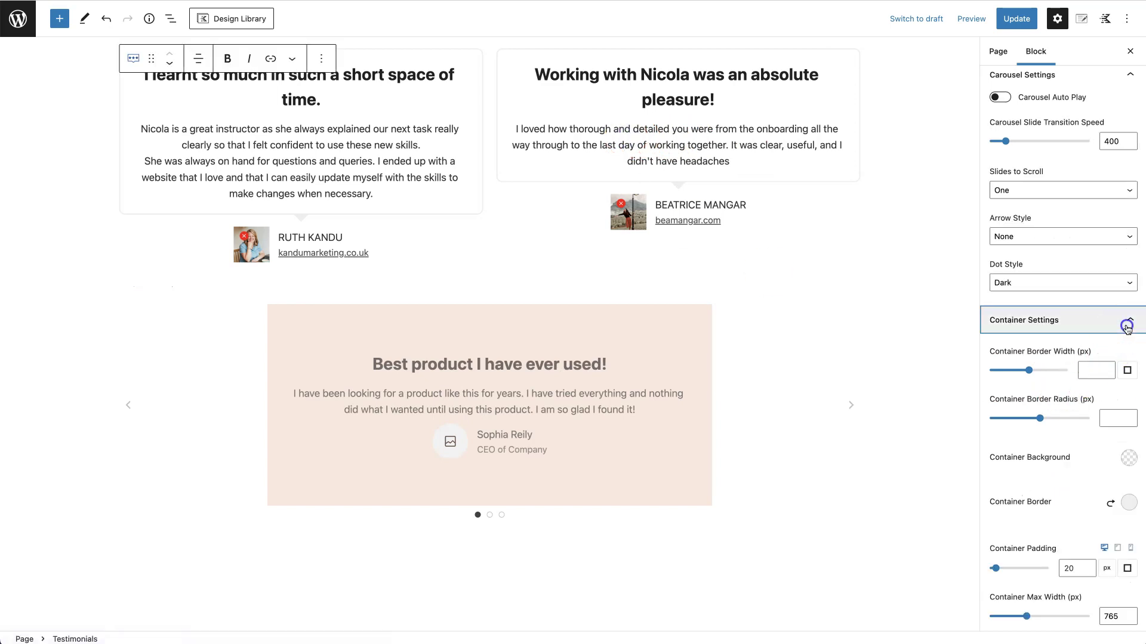
pyautogui.click(1125, 324)
pyautogui.scroll(-3, 1087, 508)
pyautogui.moveTo(1028, 516); pyautogui.dragTo(1035, 519)
pyautogui.moveTo(1038, 519); pyautogui.dragTo(1046, 521)
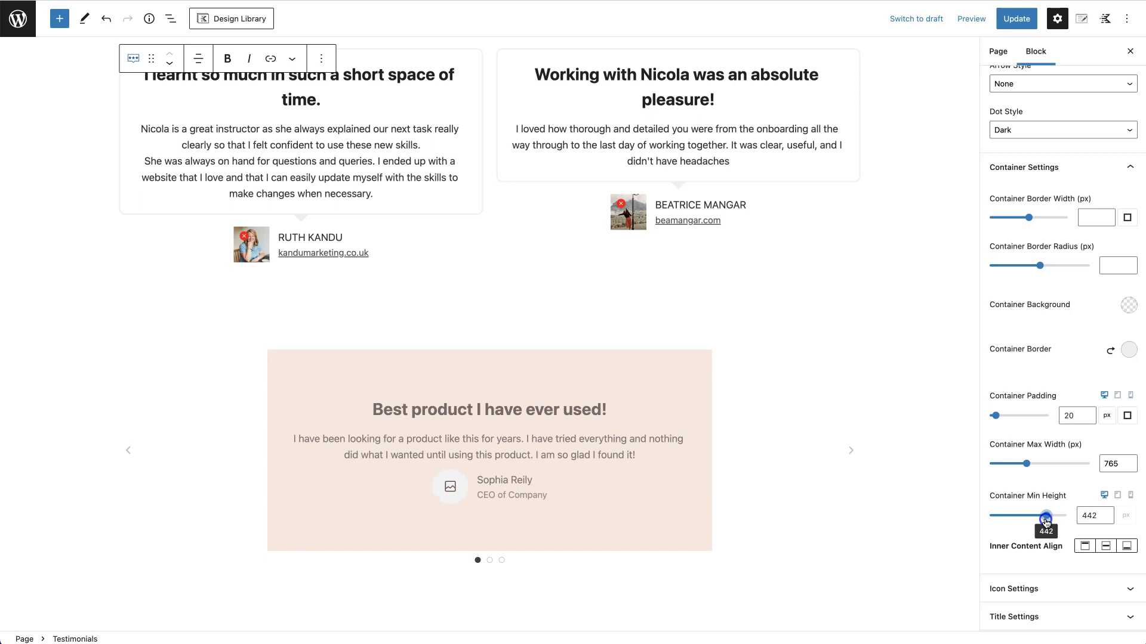
pyautogui.click(1106, 554)
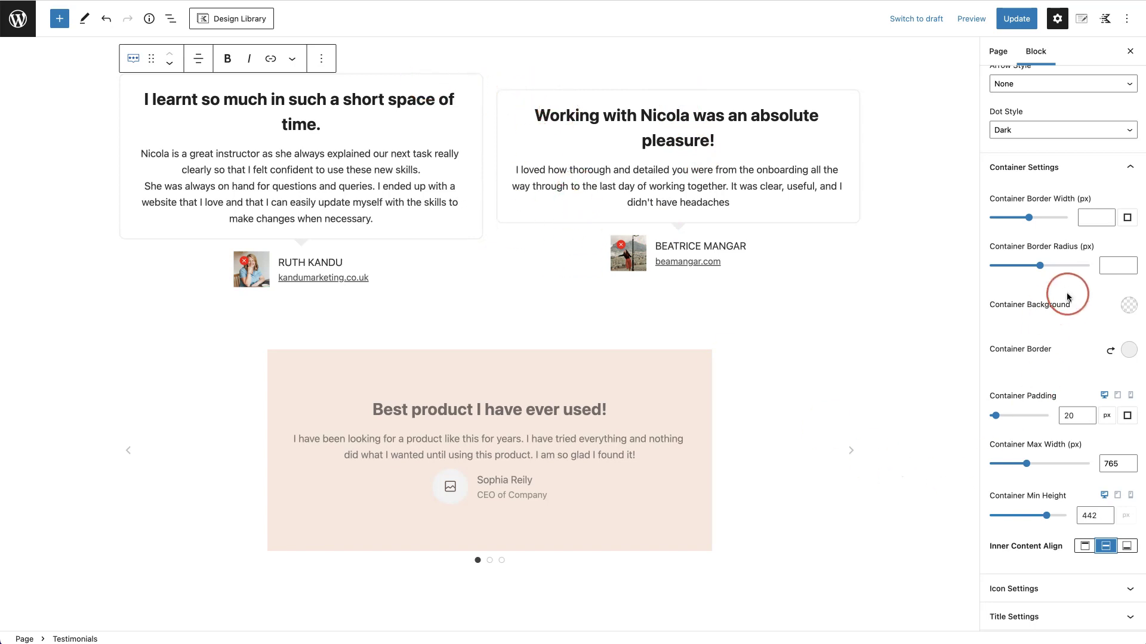
# Collapse the container settings and enable the top icon for the upper two-column testimonials block
pyautogui.scroll(1, 1074, 295)
pyautogui.click(1128, 202)
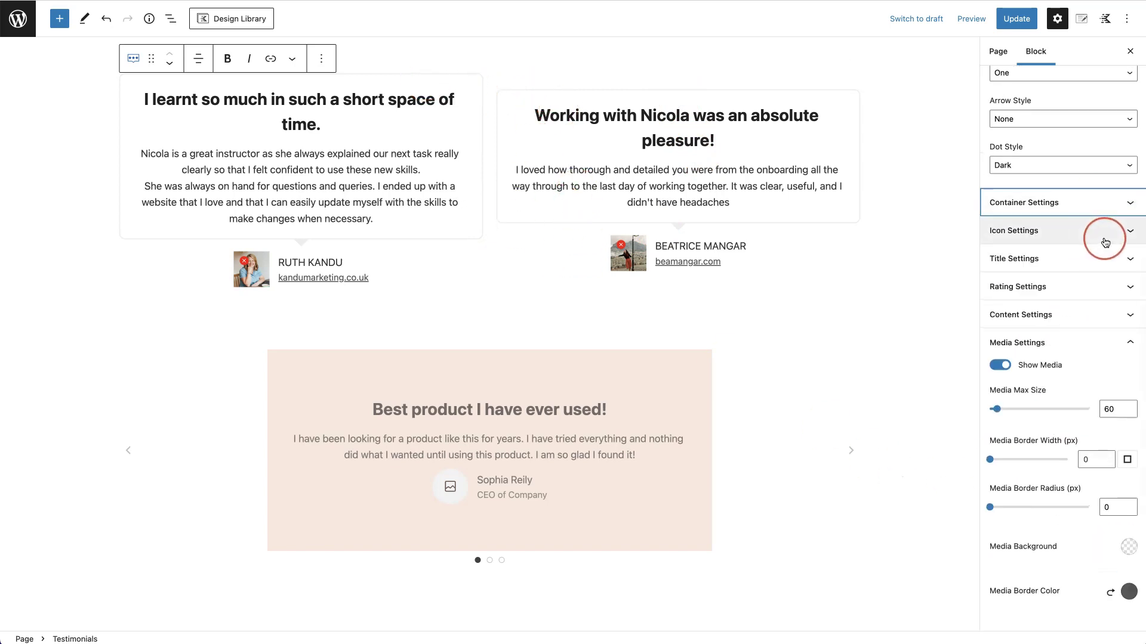
pyautogui.click(1132, 238)
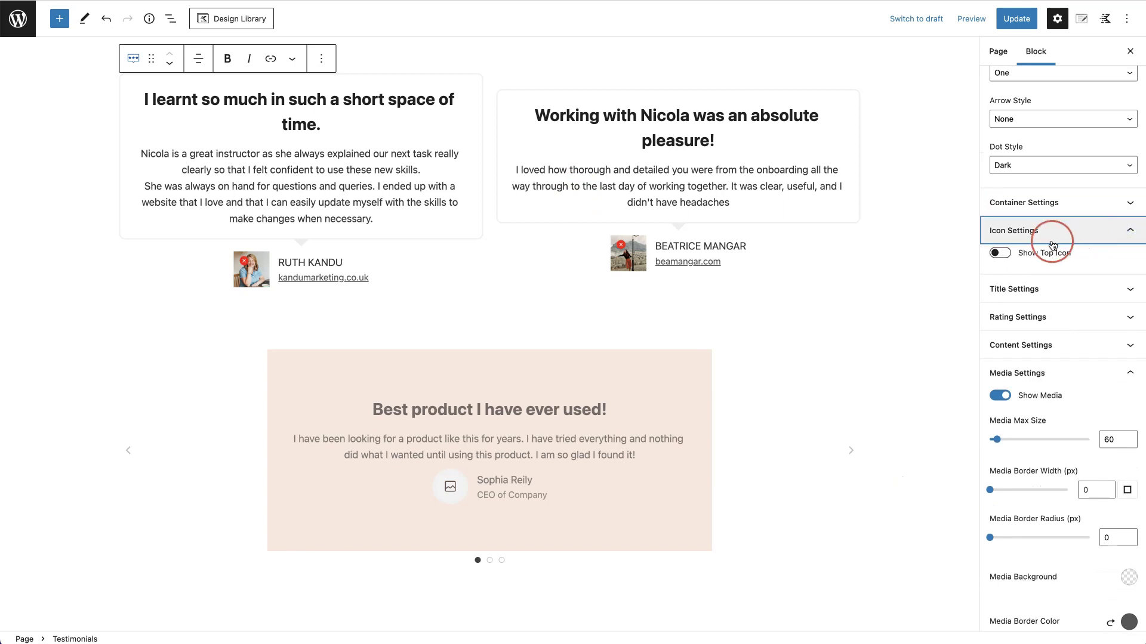
pyautogui.click(1000, 253)
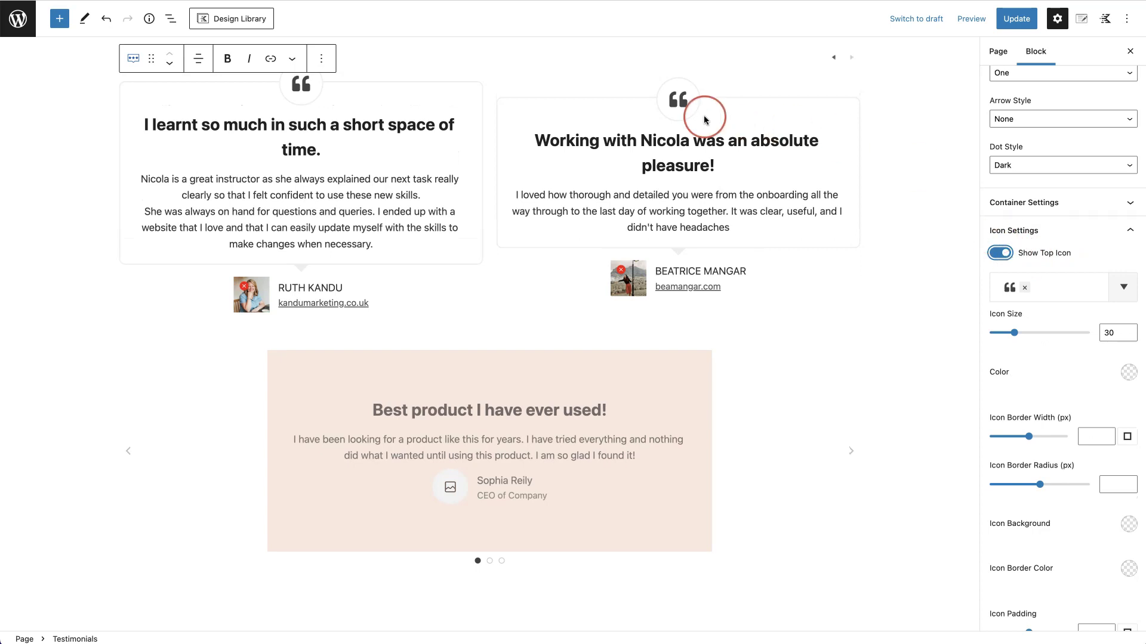
# Enable the top icon for the lower single-column testimonials carousel
pyautogui.click(675, 113)
pyautogui.click(685, 127)
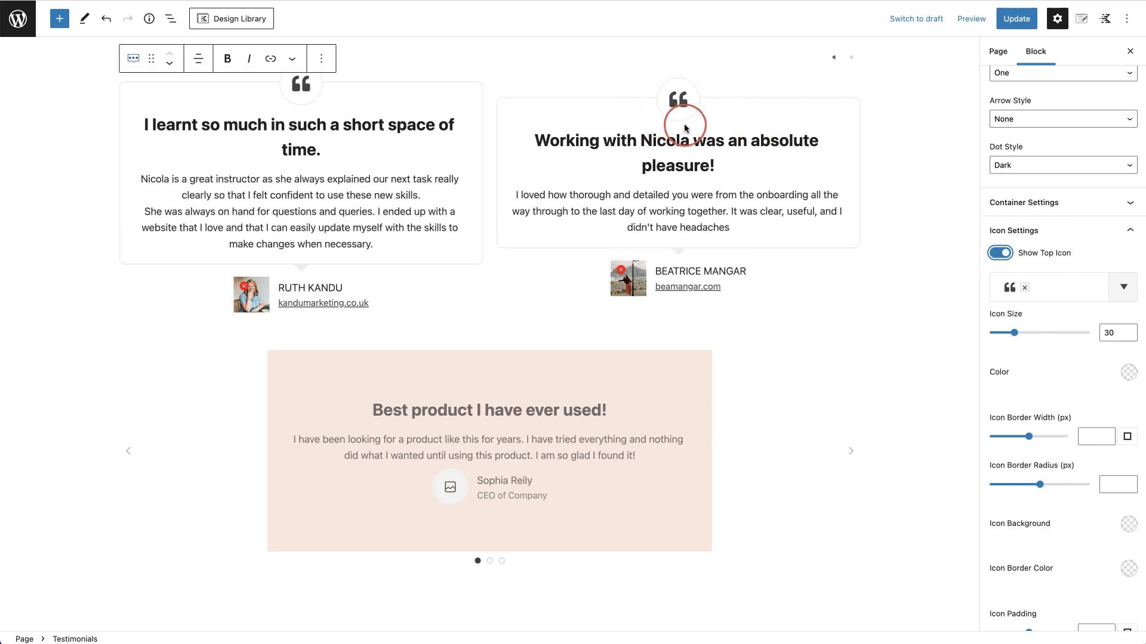
pyautogui.click(657, 395)
pyautogui.click(1071, 410)
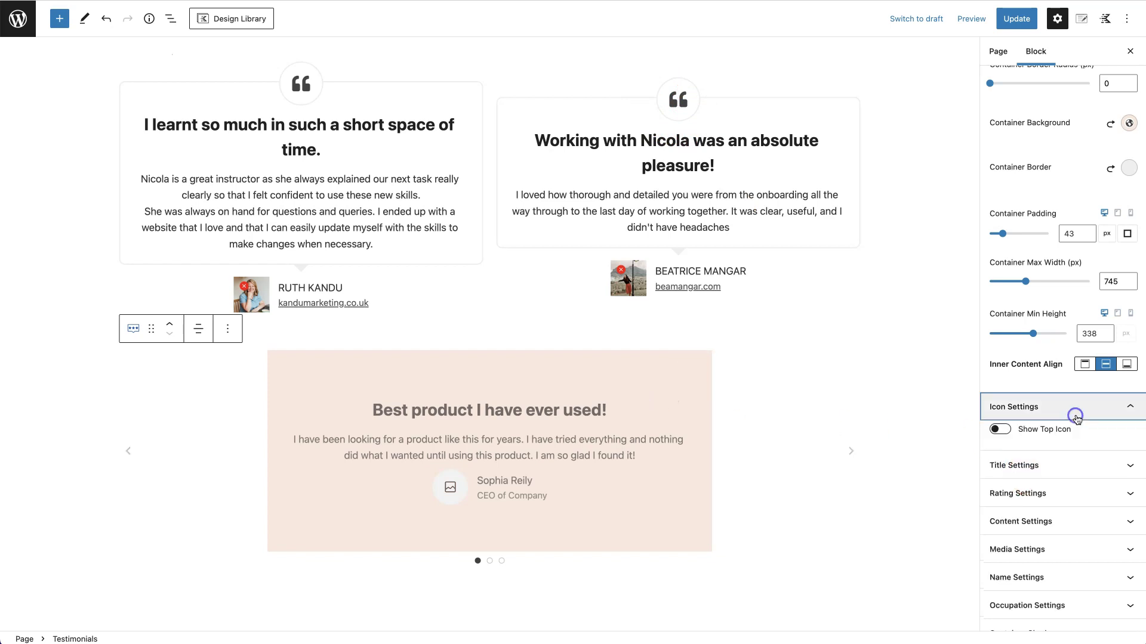
pyautogui.click(1000, 429)
pyautogui.click(1058, 460)
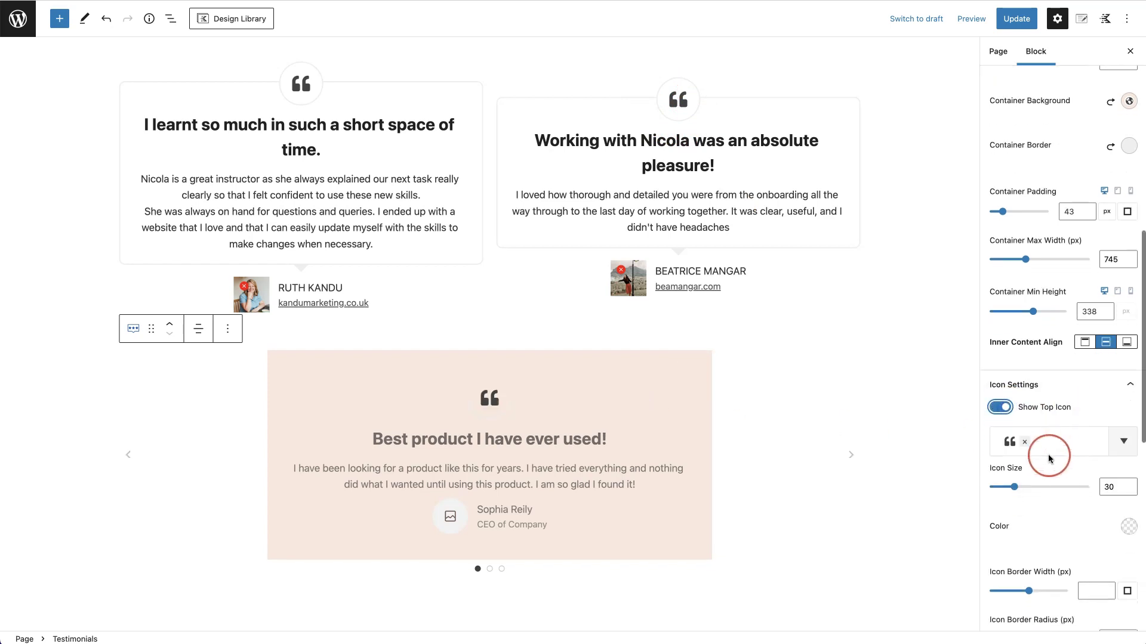
# Replace the lower carousel's quote icon with the circled check mark from the third page of the icon library
pyautogui.click(1021, 446)
pyautogui.click(1116, 447)
pyautogui.click(986, 280)
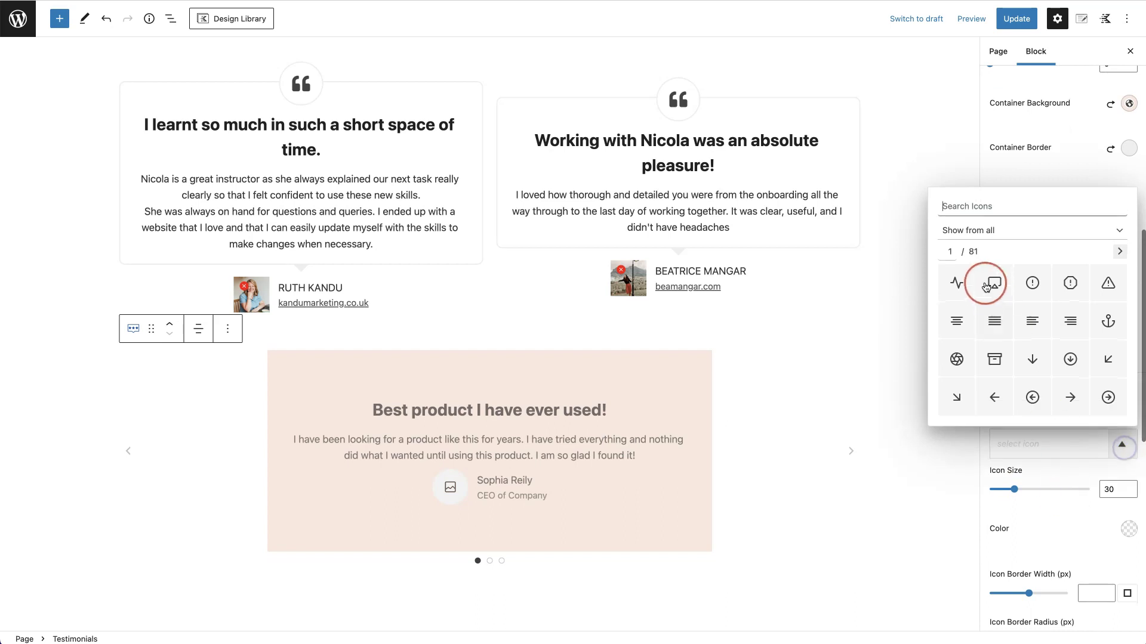
pyautogui.click(1044, 355)
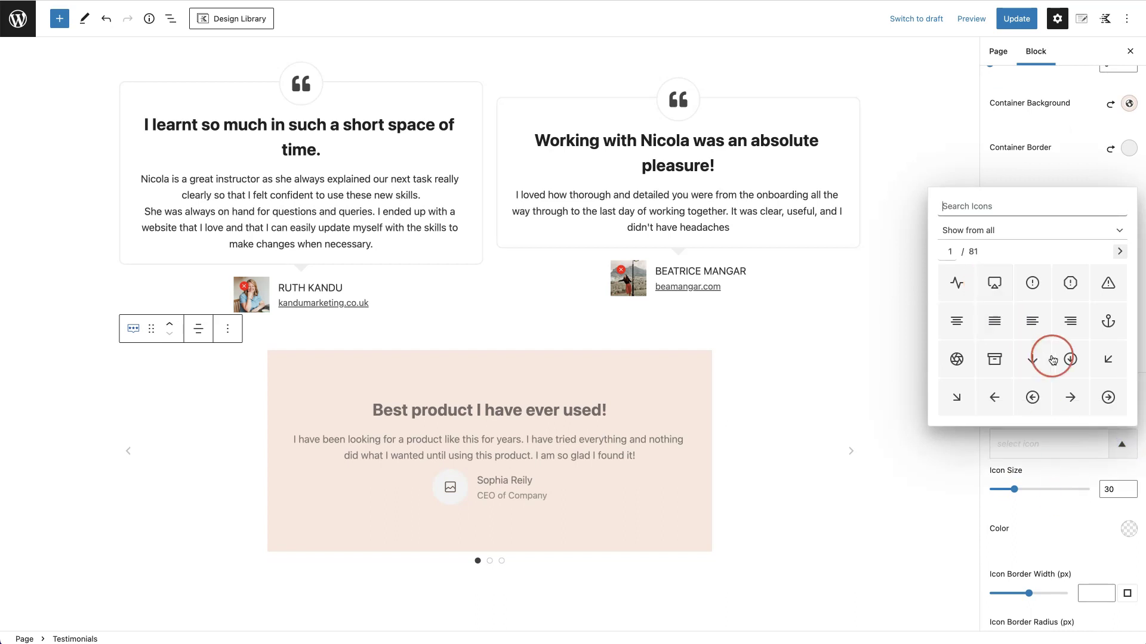
pyautogui.click(1113, 281)
pyautogui.click(1040, 322)
pyautogui.click(1121, 254)
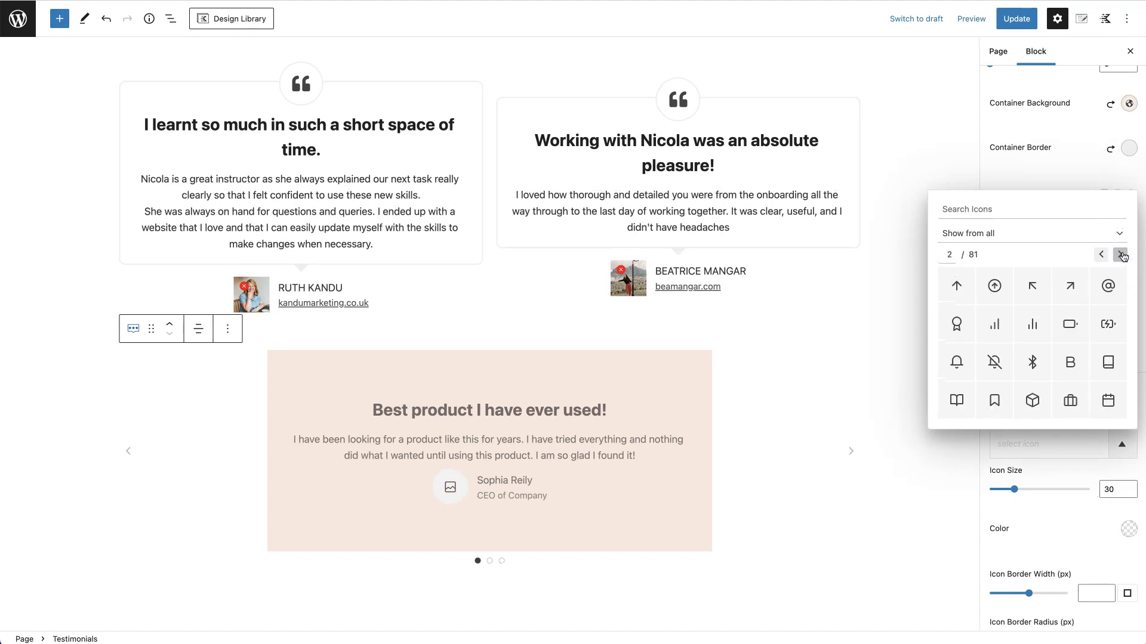
pyautogui.click(1120, 254)
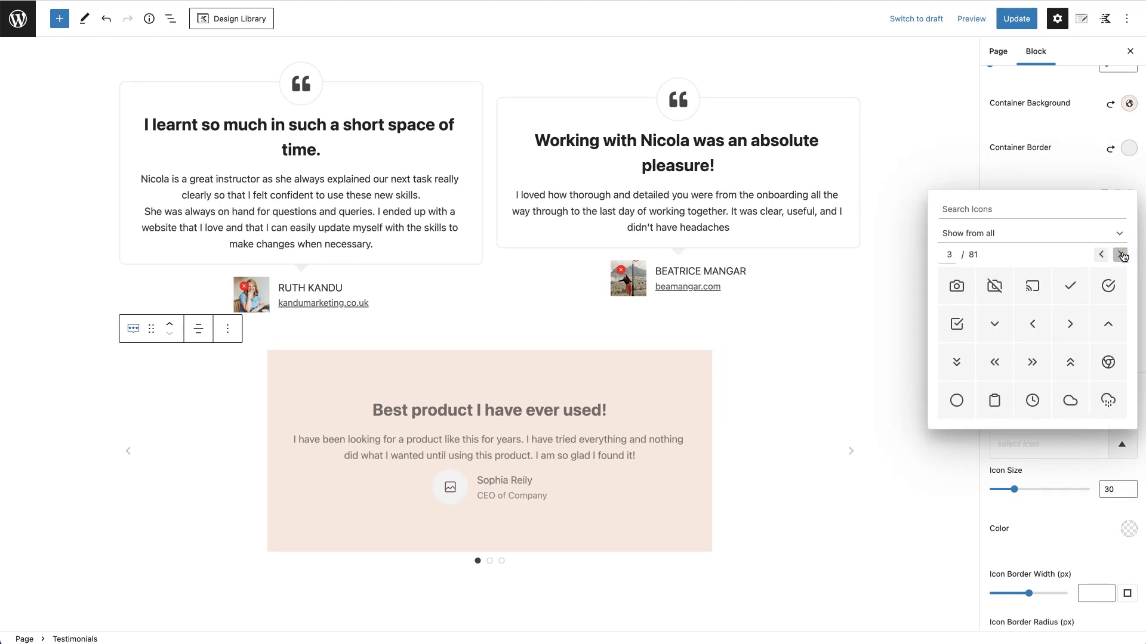
pyautogui.click(1108, 286)
pyautogui.click(540, 356)
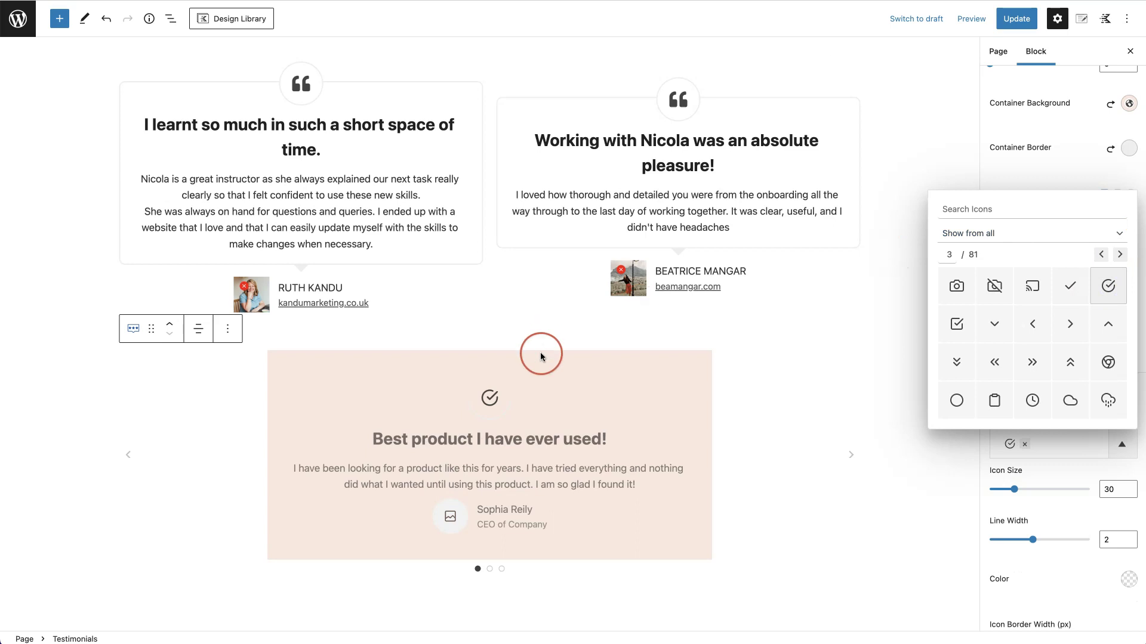
pyautogui.click(1134, 463)
pyautogui.click(1068, 472)
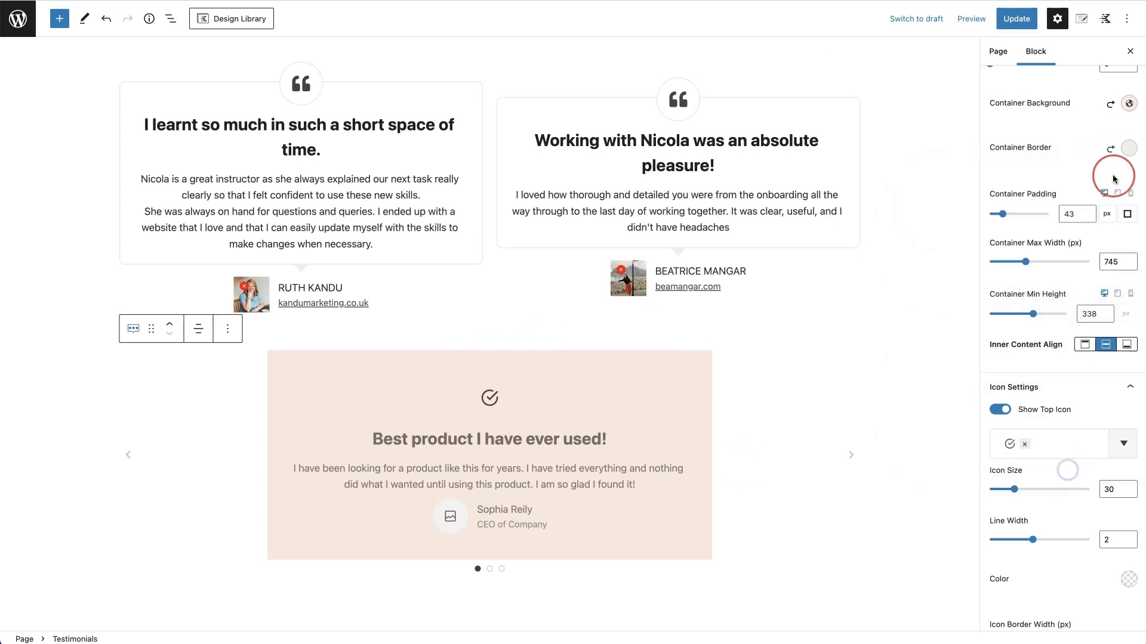
# Examine the top icon's size, line width, color, border, background, padding and margin settings, and collapse the icon settings
pyautogui.scroll(-5, 1108, 418)
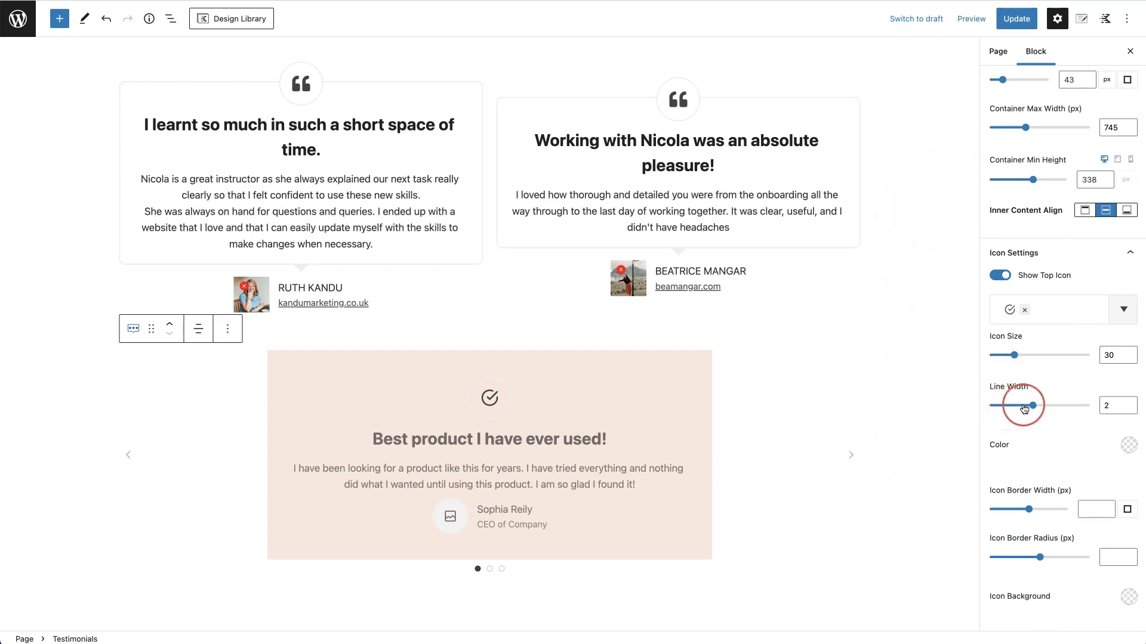
pyautogui.scroll(-5, 1054, 447)
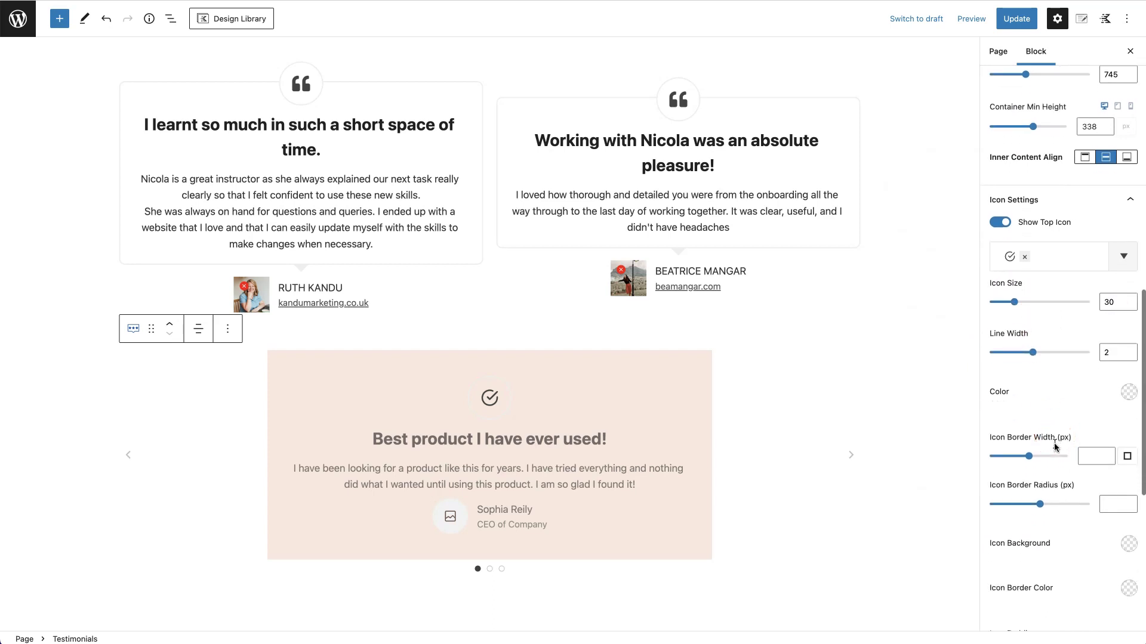
pyautogui.scroll(-1, 1054, 447)
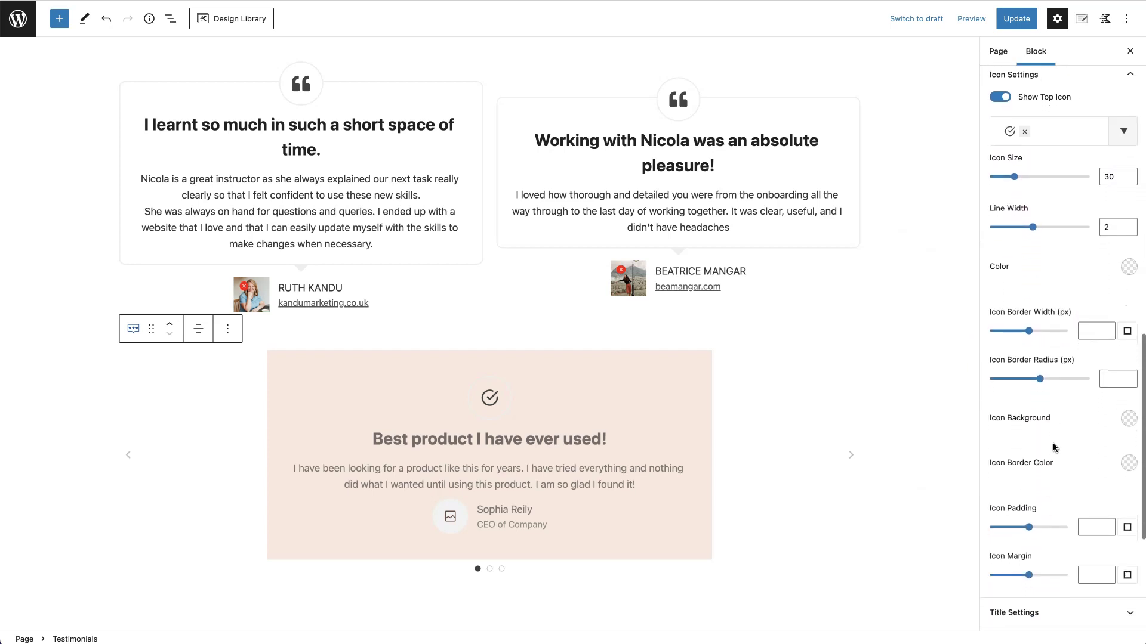
pyautogui.click(1044, 448)
pyautogui.click(1110, 486)
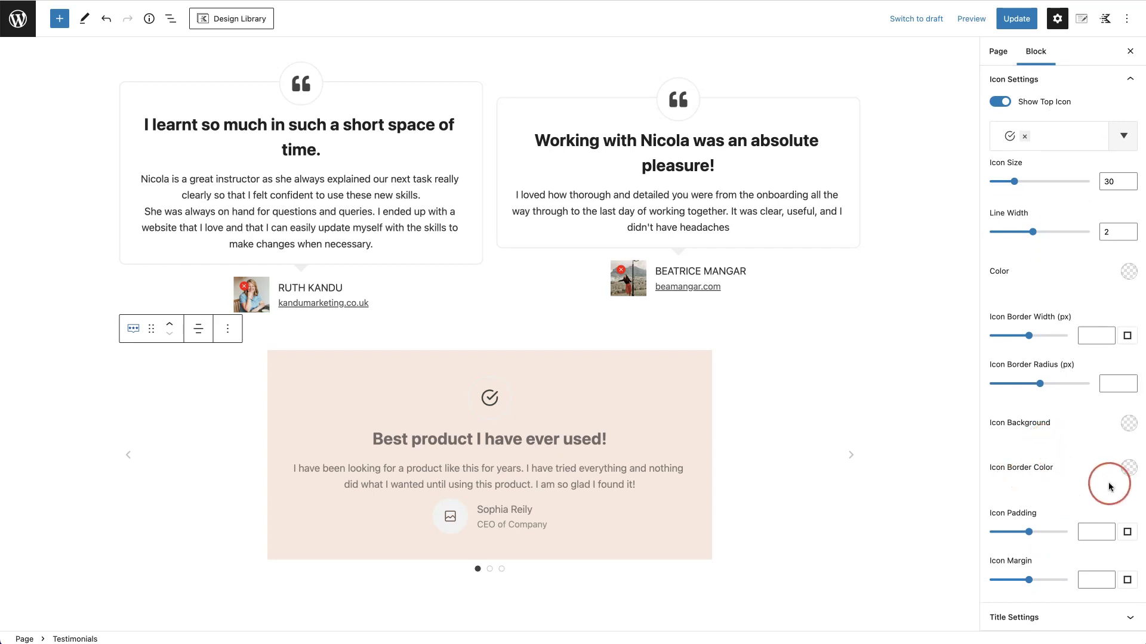
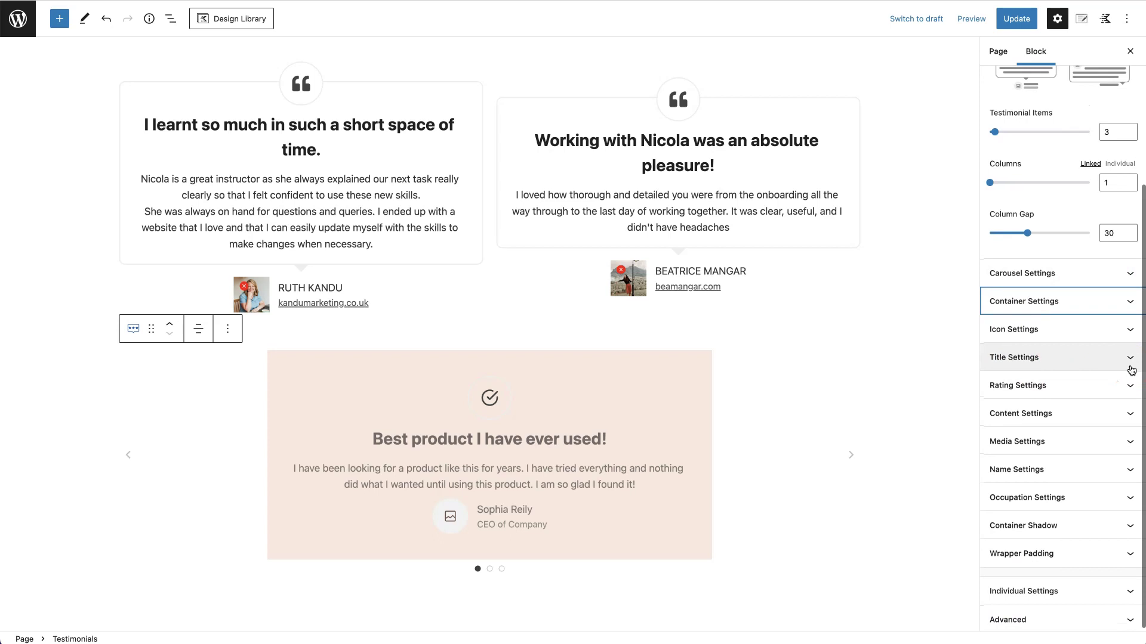
# Update the page, check both testimonials blocks on the published page, and return to the editor
pyautogui.click(595, 470)
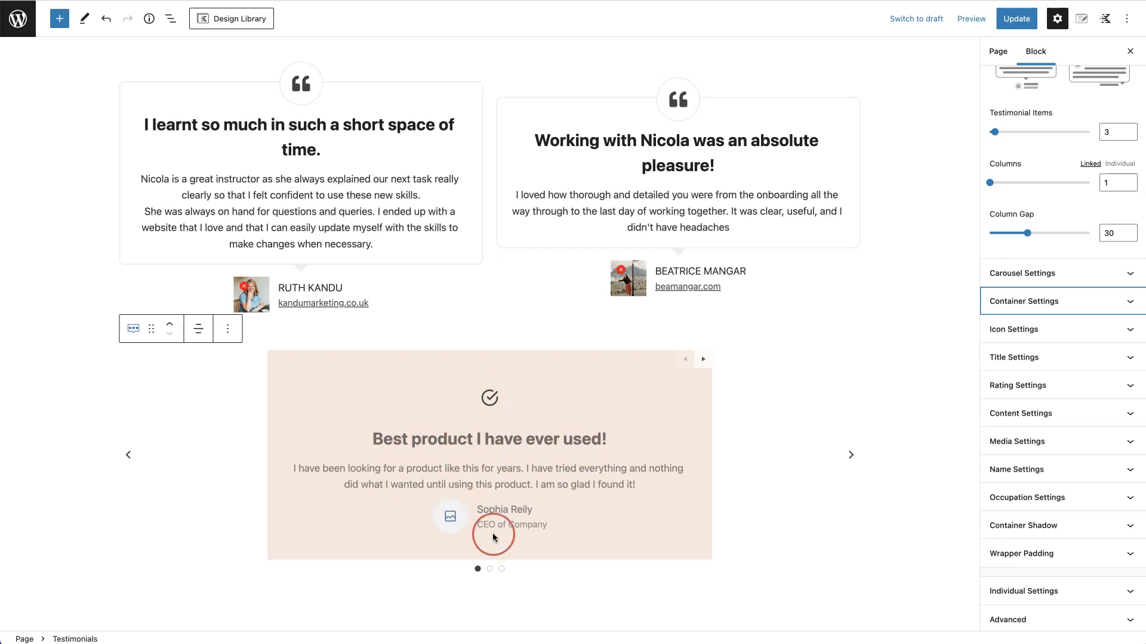
pyautogui.click(1014, 19)
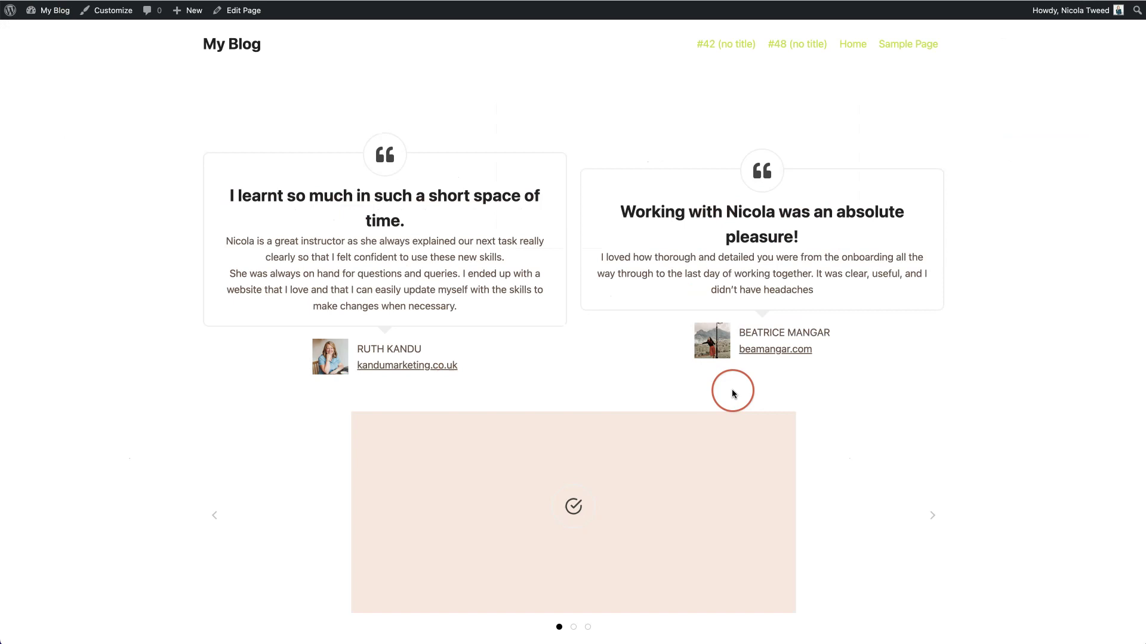
pyautogui.scroll(-3, 611, 524)
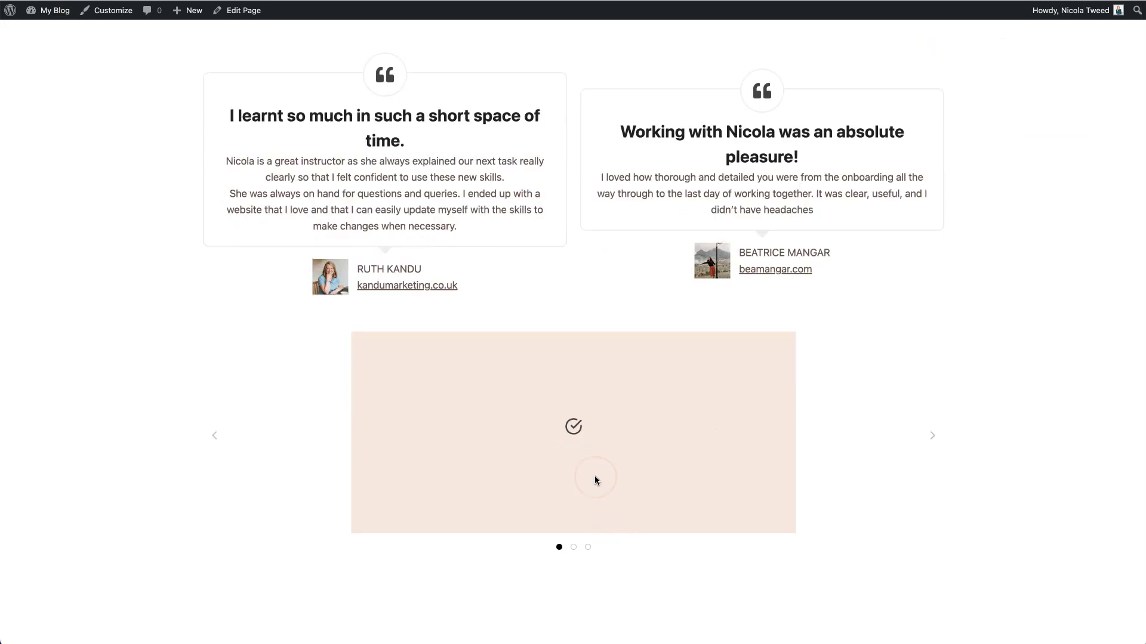
pyautogui.click(574, 298)
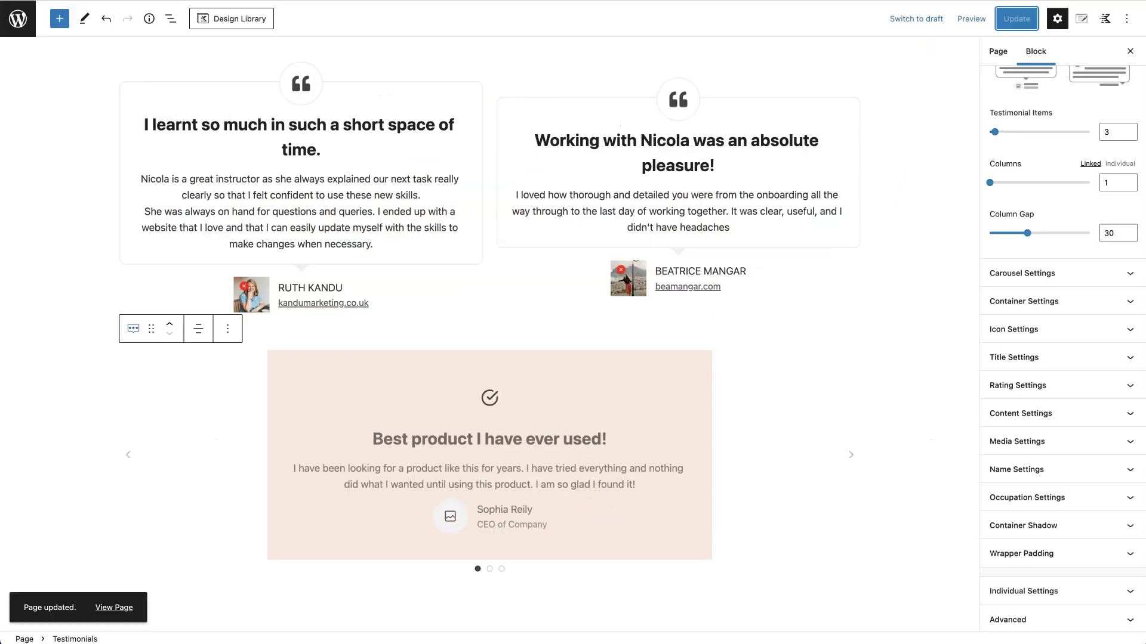
pyautogui.click(70, 60)
pyautogui.click(551, 441)
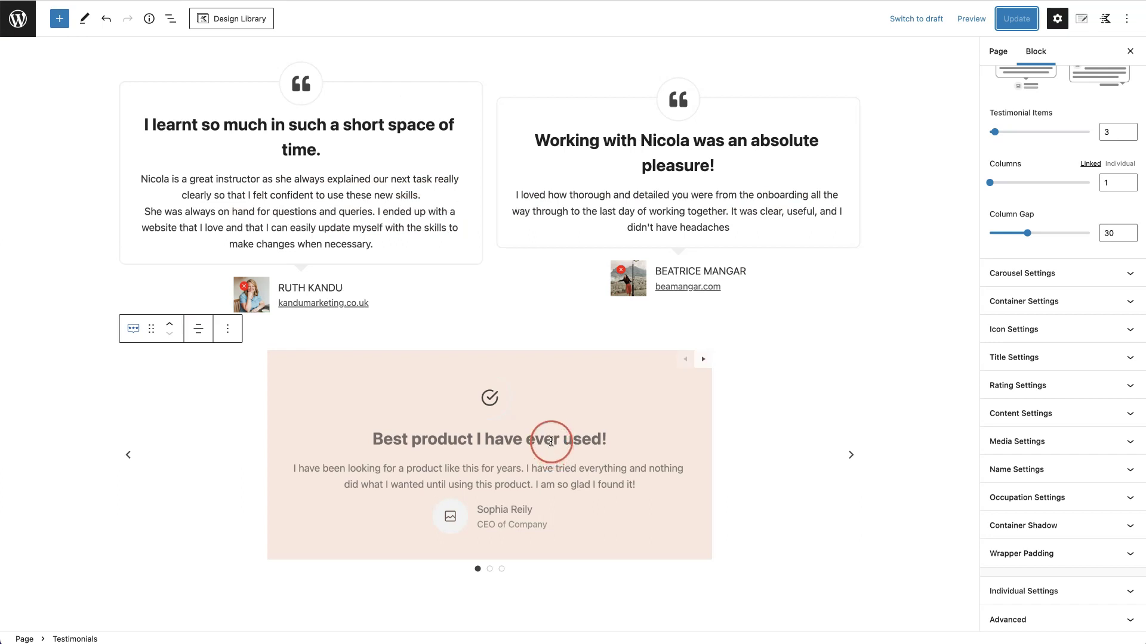
pyautogui.click(468, 482)
pyautogui.click(626, 491)
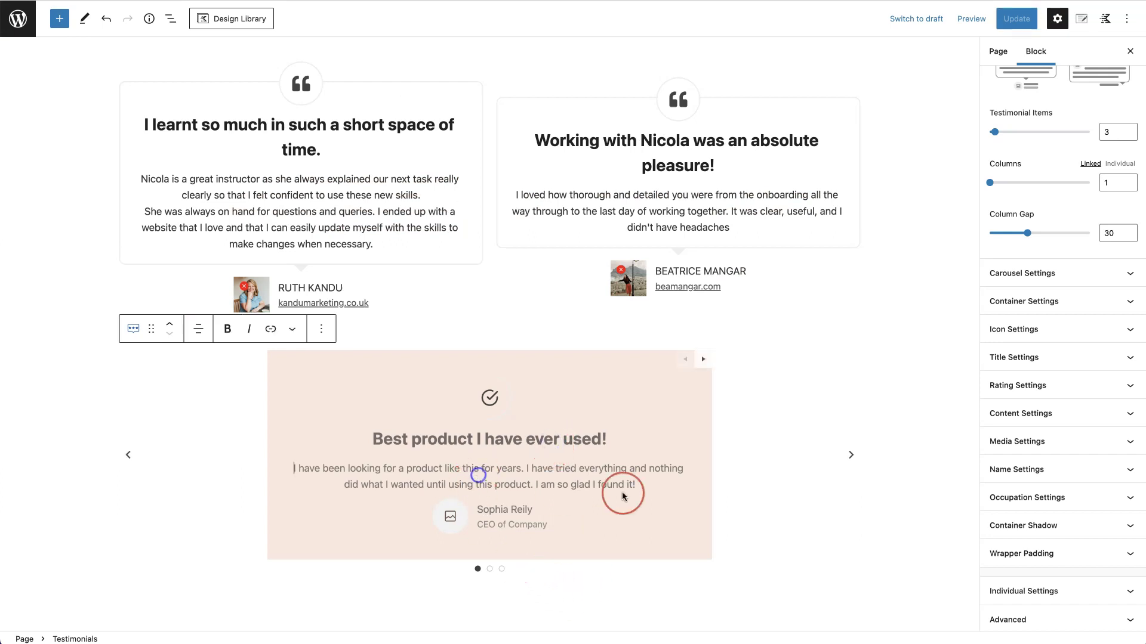
pyautogui.click(497, 502)
pyautogui.click(505, 511)
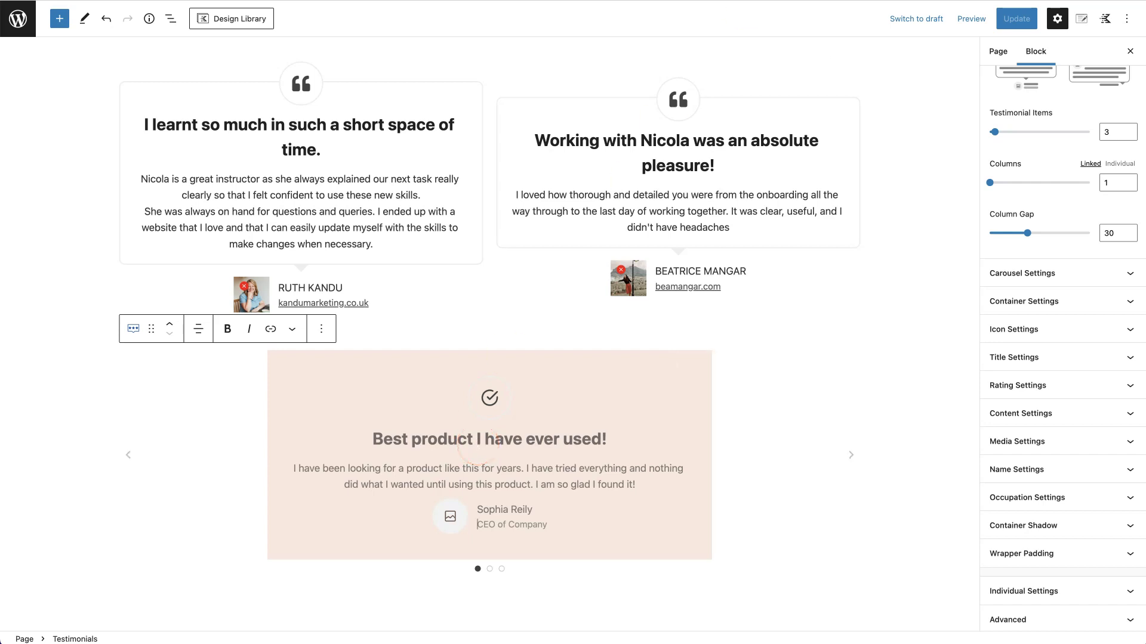
# Copy the title of the second upper testimonial over the placeholder title on the lower carousel's first slide
pyautogui.moveTo(719, 167); pyautogui.dragTo(541, 144)
pyautogui.hotkey('ctrl', 'c')
pyautogui.scroll(1, 605, 317)
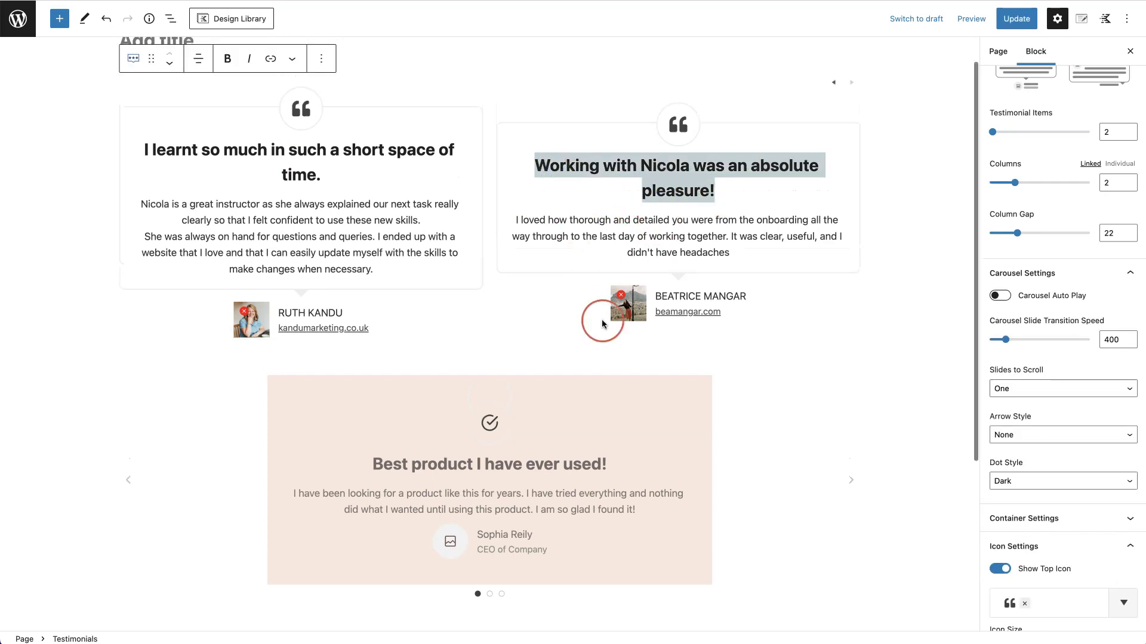
pyautogui.tripleClick(576, 468)
pyautogui.hotkey('ctrl', 'v')
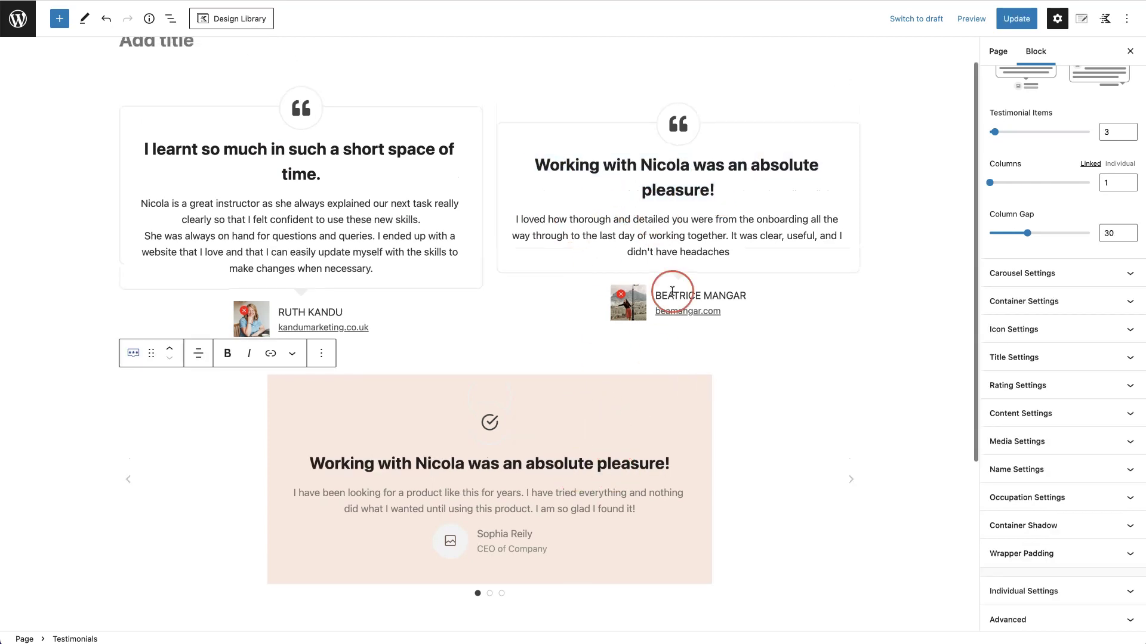
# Copy the second upper testimonial's body text over the placeholder content on the lower carousel's first slide and update the page
pyautogui.moveTo(740, 252); pyautogui.dragTo(517, 220)
pyautogui.scroll(1, 517, 221)
pyautogui.click(540, 526)
pyautogui.click(662, 515)
pyautogui.tripleClick(663, 516)
pyautogui.hotkey('ctrl', 'v')
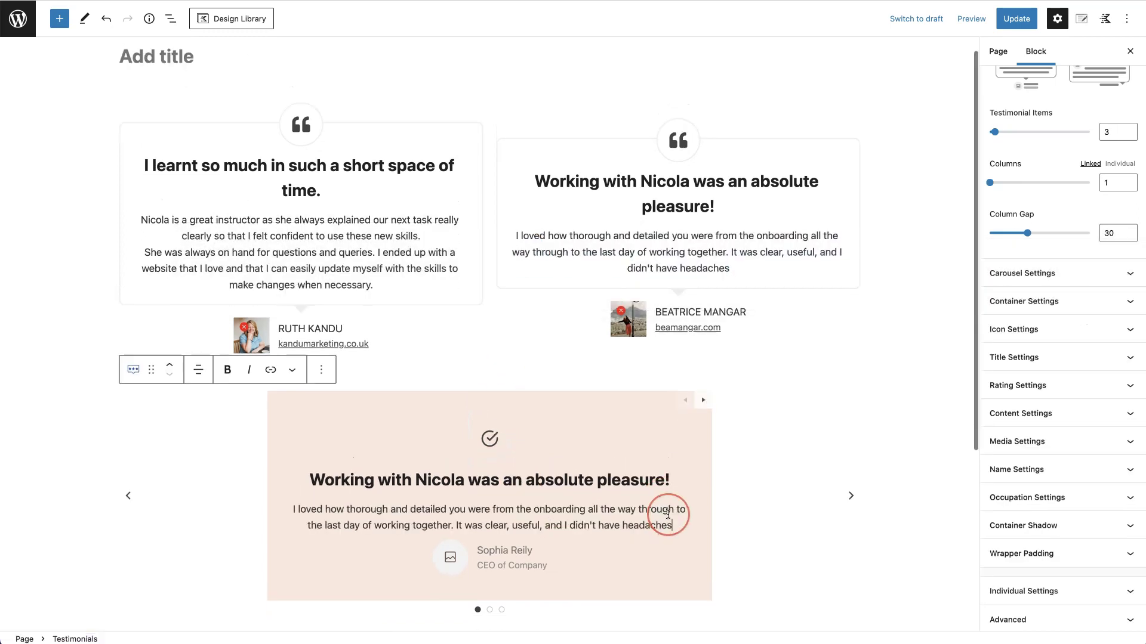
pyautogui.scroll(-2, 675, 507)
pyautogui.click(1016, 19)
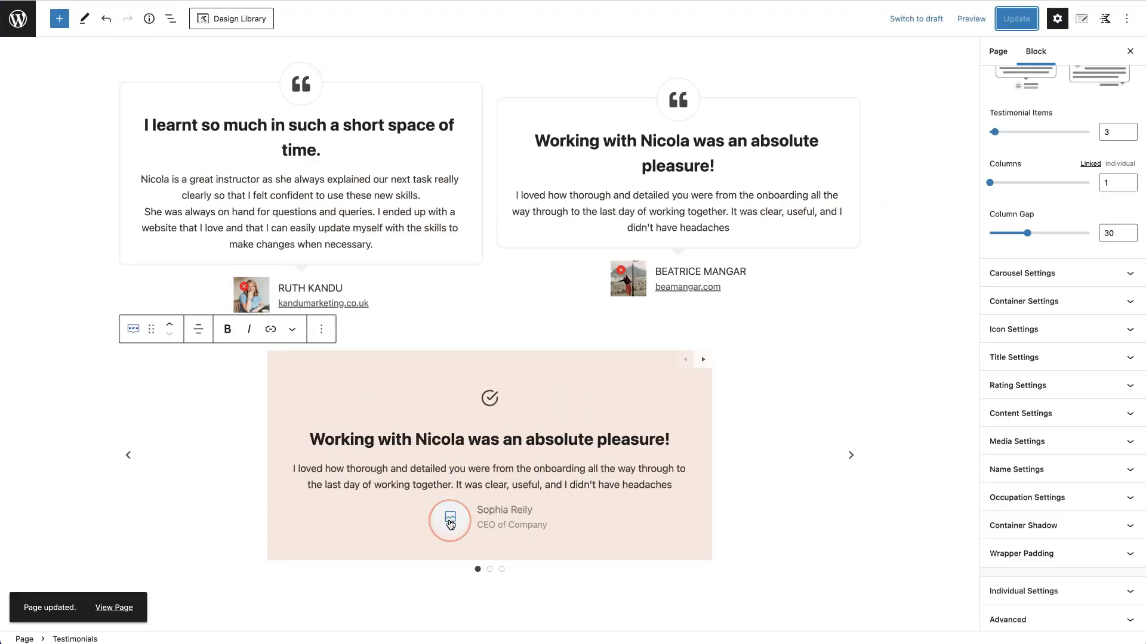
# Add the Media Library portrait of the woman in the blue top as the first slide's testimonial image
pyautogui.click(450, 519)
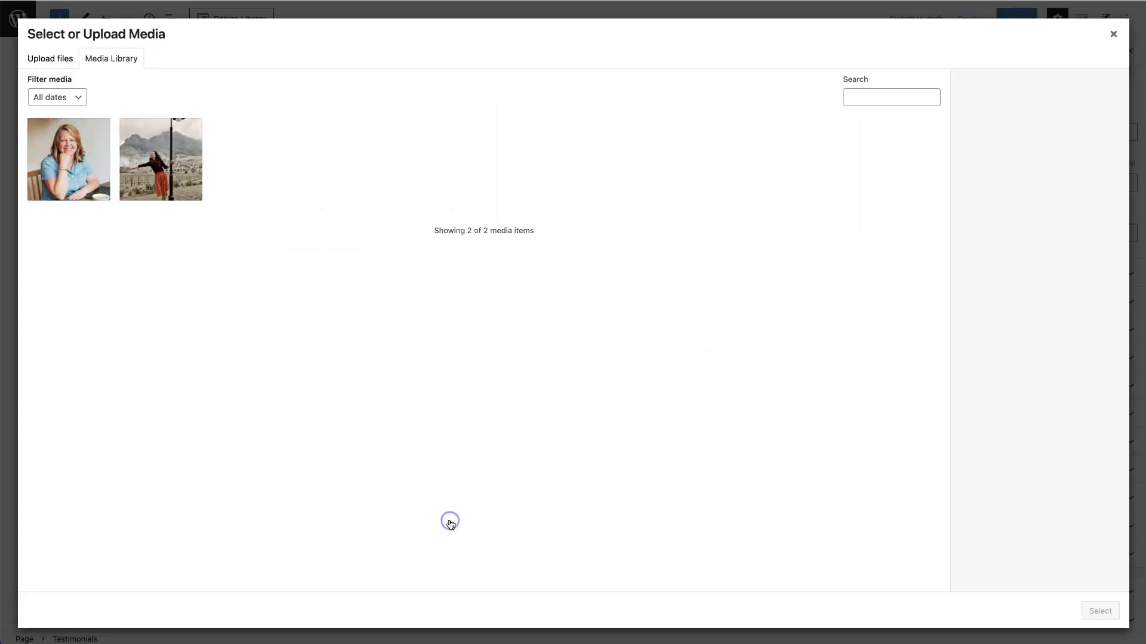
pyautogui.click(74, 186)
pyautogui.click(1101, 611)
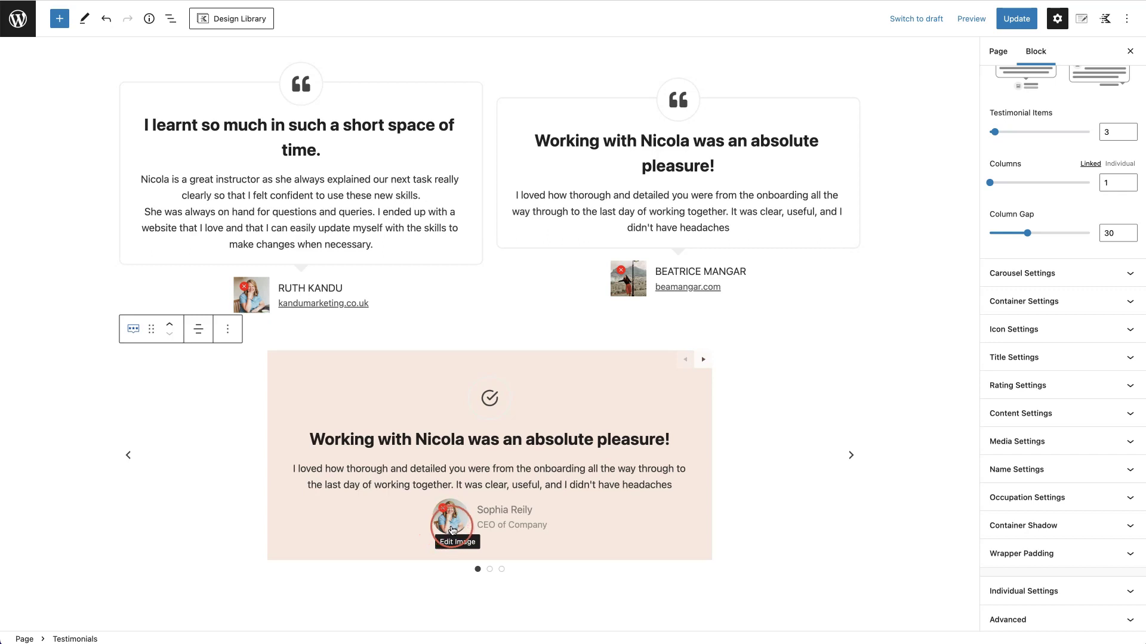
# Fill in "Name" as the first slide's name and "Position" as its occupation
pyautogui.click(530, 510)
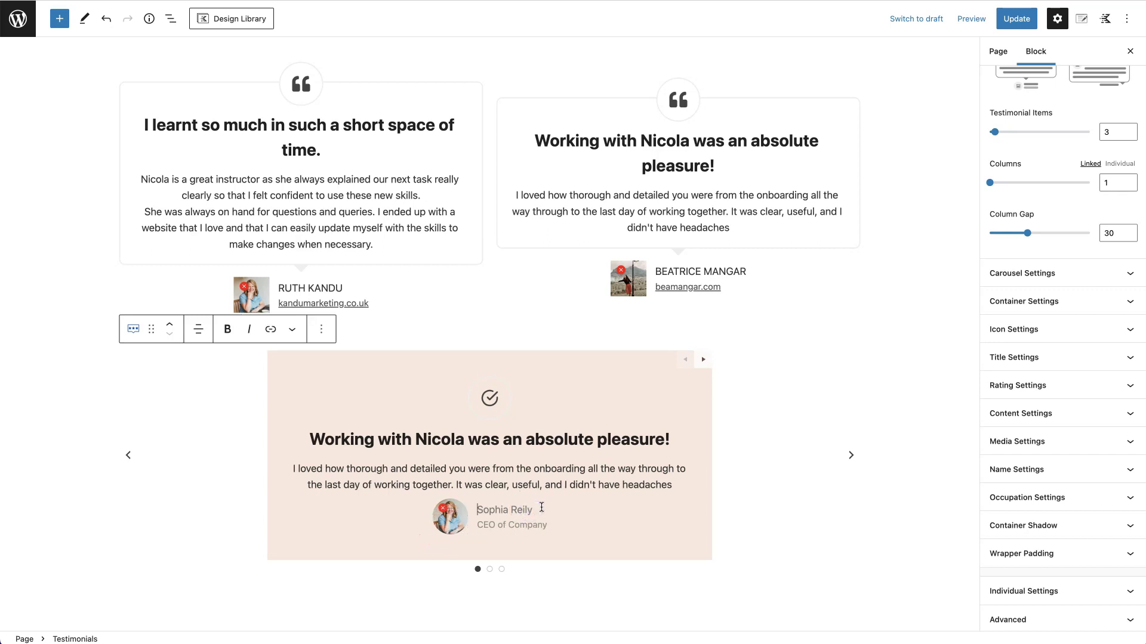
pyautogui.write('Name')
pyautogui.click(499, 525)
pyautogui.write('Position')
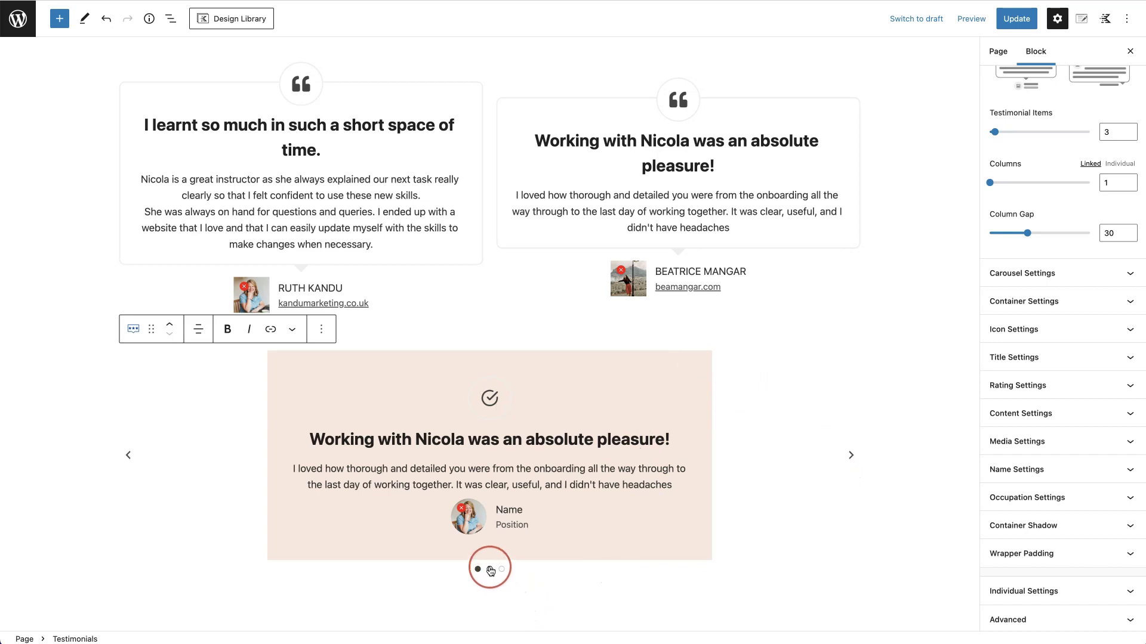
# On the carousel's second slide, enter the title "fgdfgdfg" and the content "dfgdfgdfgfdg"
pyautogui.click(490, 570)
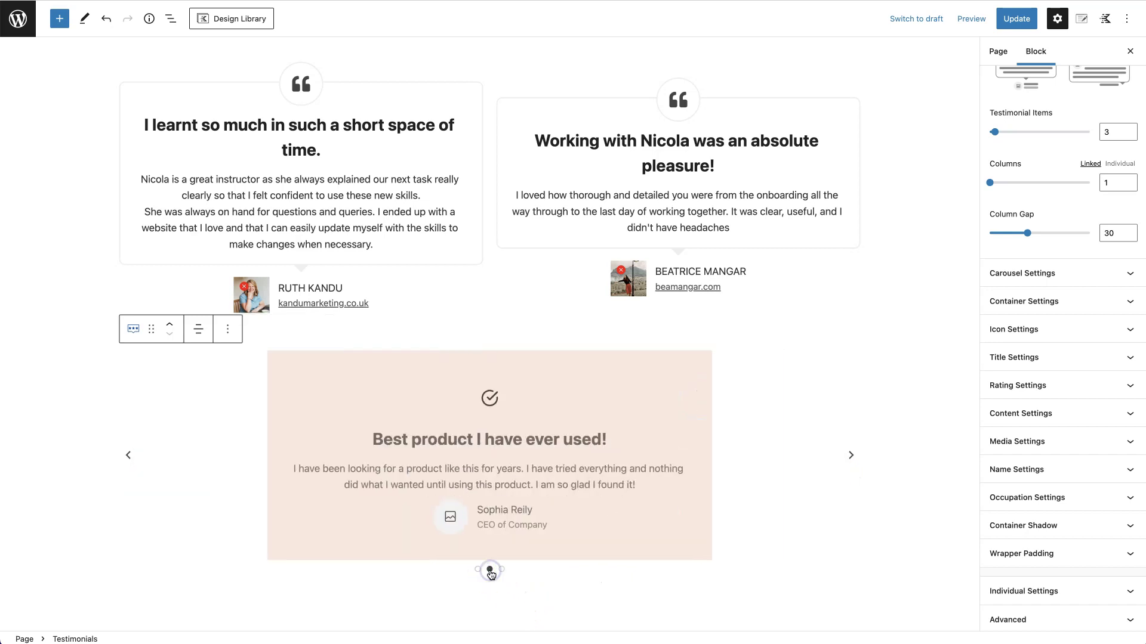
pyautogui.click(519, 440)
pyautogui.write('fgdfgdfg')
pyautogui.click(565, 475)
pyautogui.write('dfgdfgdfg')
# On the carousel's third slide, enter the title "dfgdfgdfg" and the content "dfgdfgdfgfd", and go back to the first slide
pyautogui.click(501, 569)
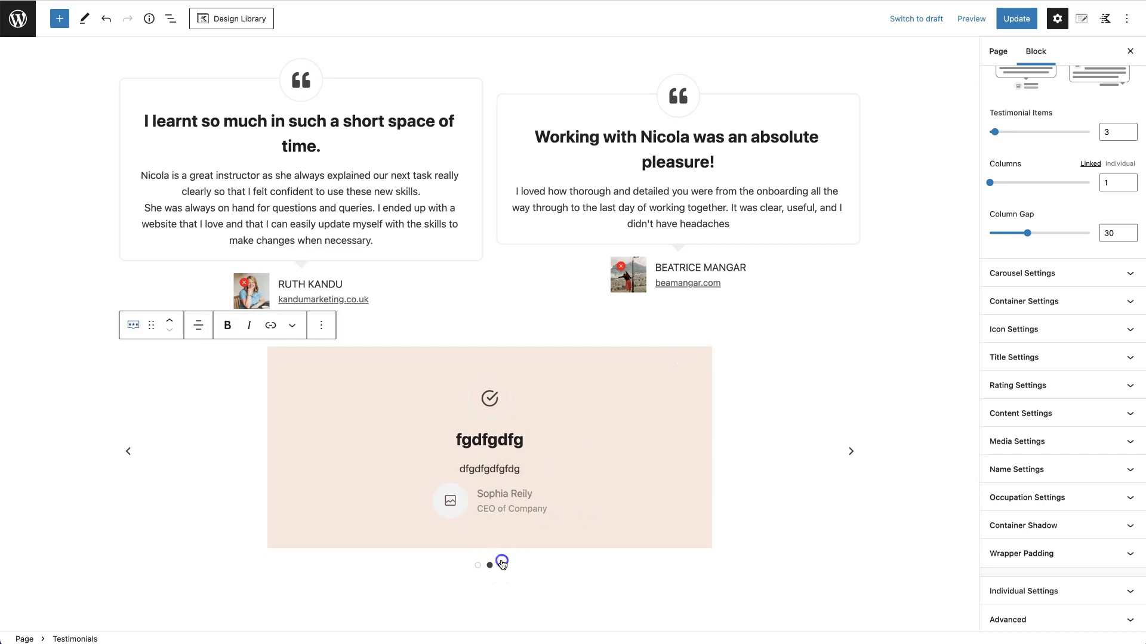
pyautogui.click(509, 447)
pyautogui.write('dfgdfgdfg')
pyautogui.click(537, 484)
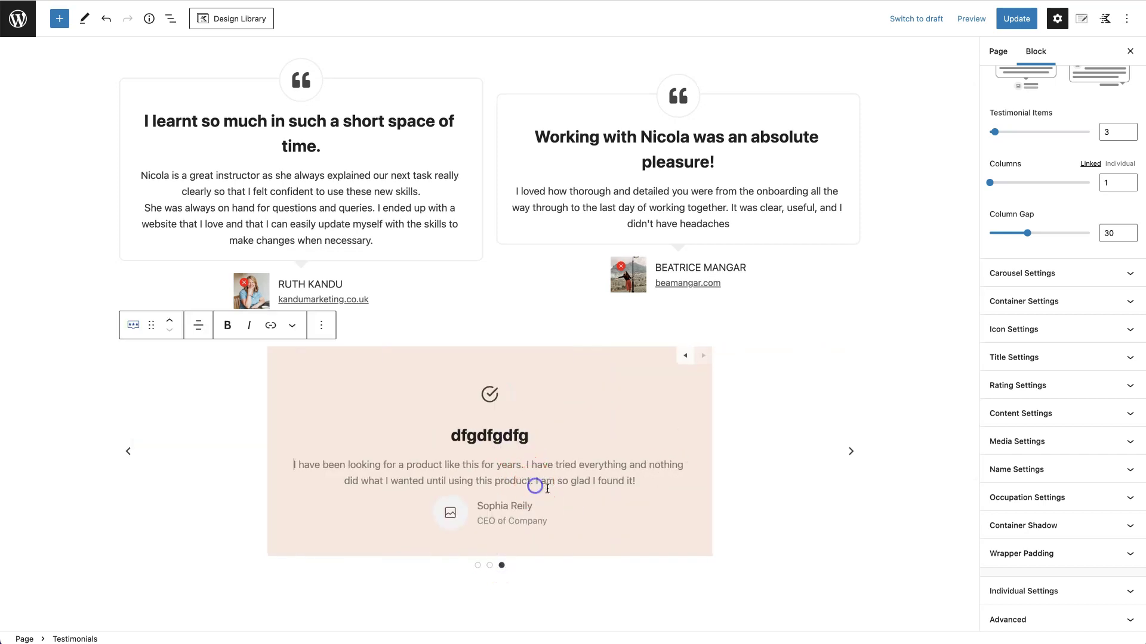
pyautogui.write('dfgdfgdfgfd')
pyautogui.click(477, 561)
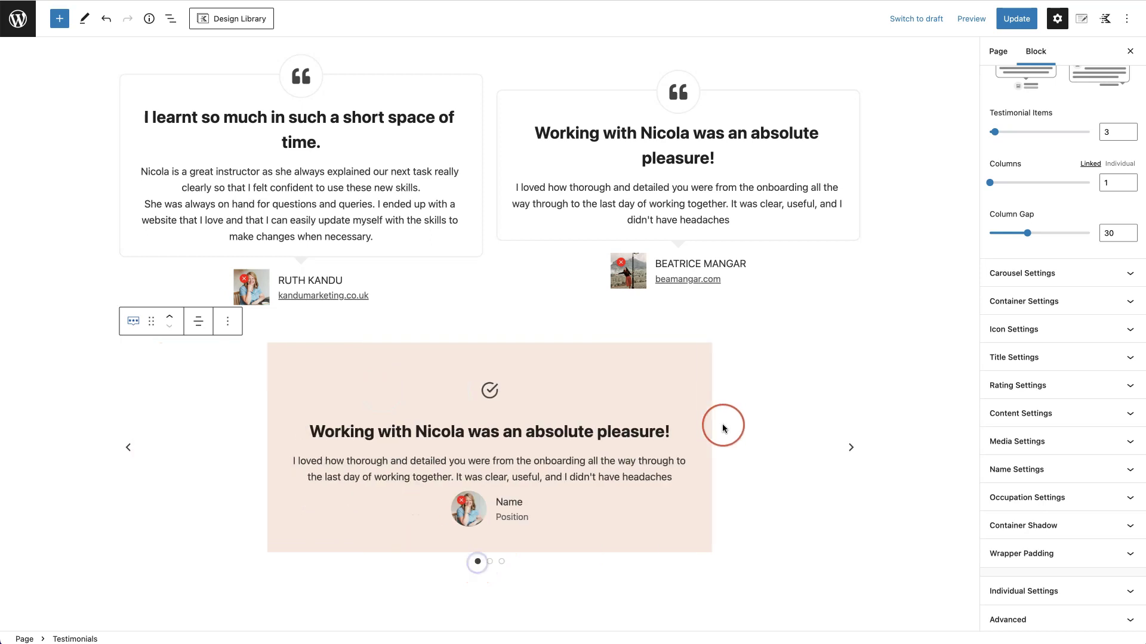
# Expand the title settings of the lower carousel and turn off its testimonial titles
pyautogui.click(1124, 367)
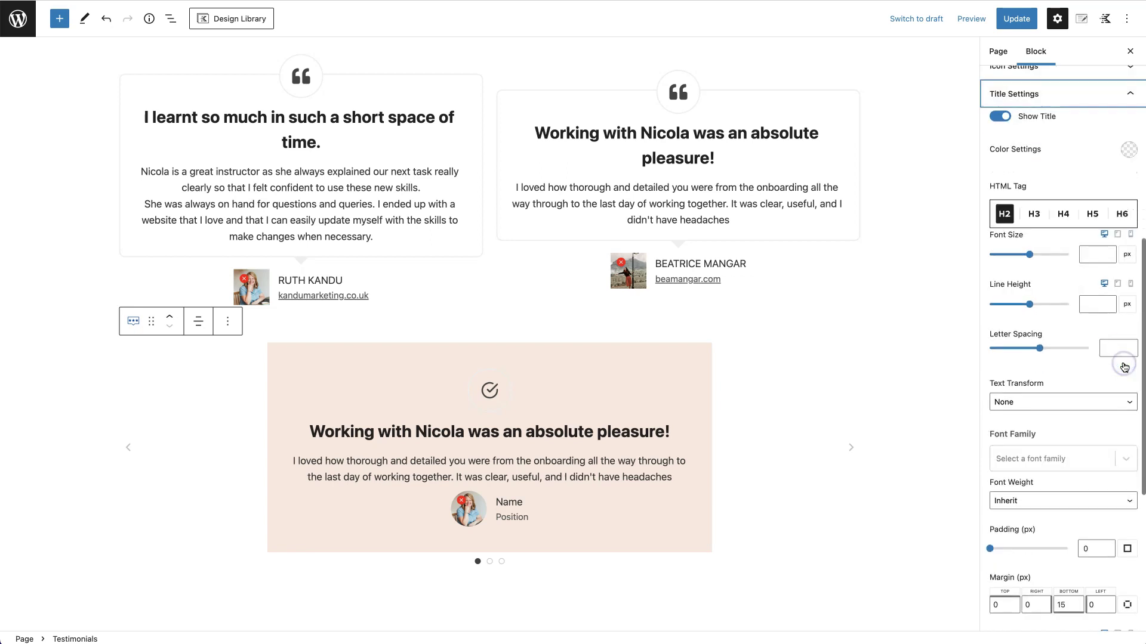
pyautogui.click(1000, 119)
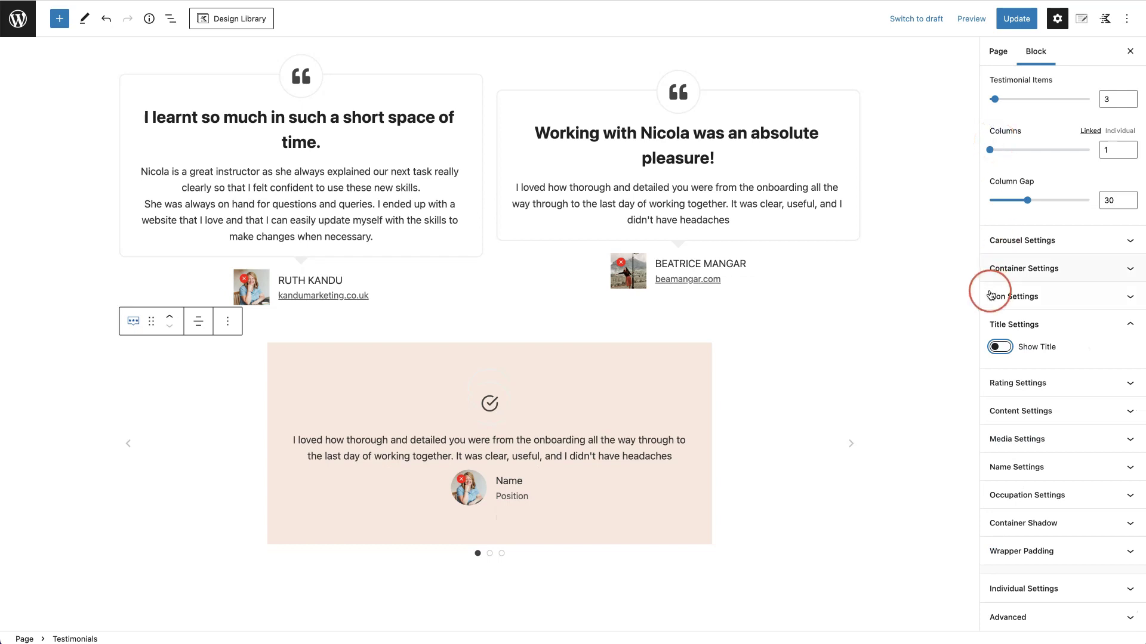
# Turn the lower carousel's testimonial titles back on and set their color to the first, grey-green palette color
pyautogui.click(1003, 347)
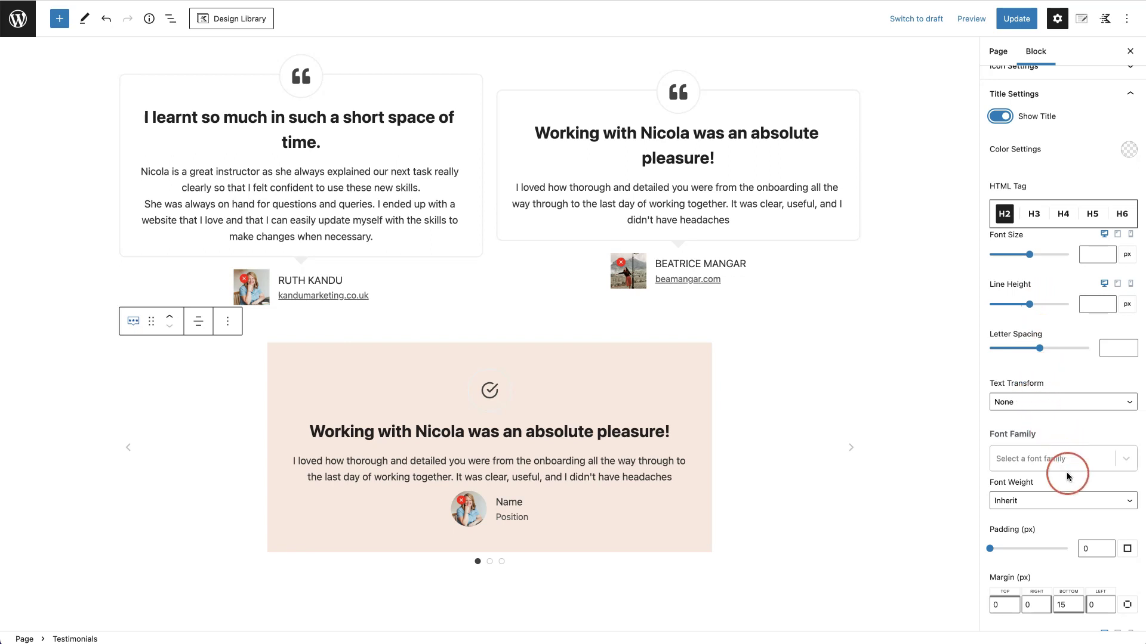
pyautogui.scroll(-3, 1049, 537)
pyautogui.scroll(-1, 1050, 543)
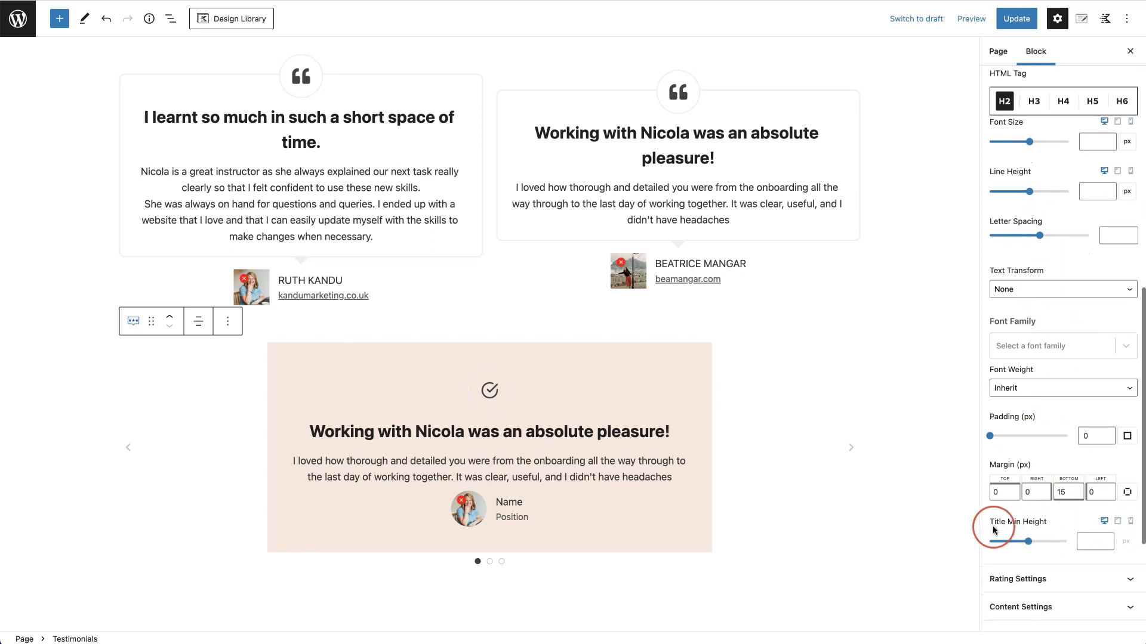
pyautogui.scroll(5, 1039, 529)
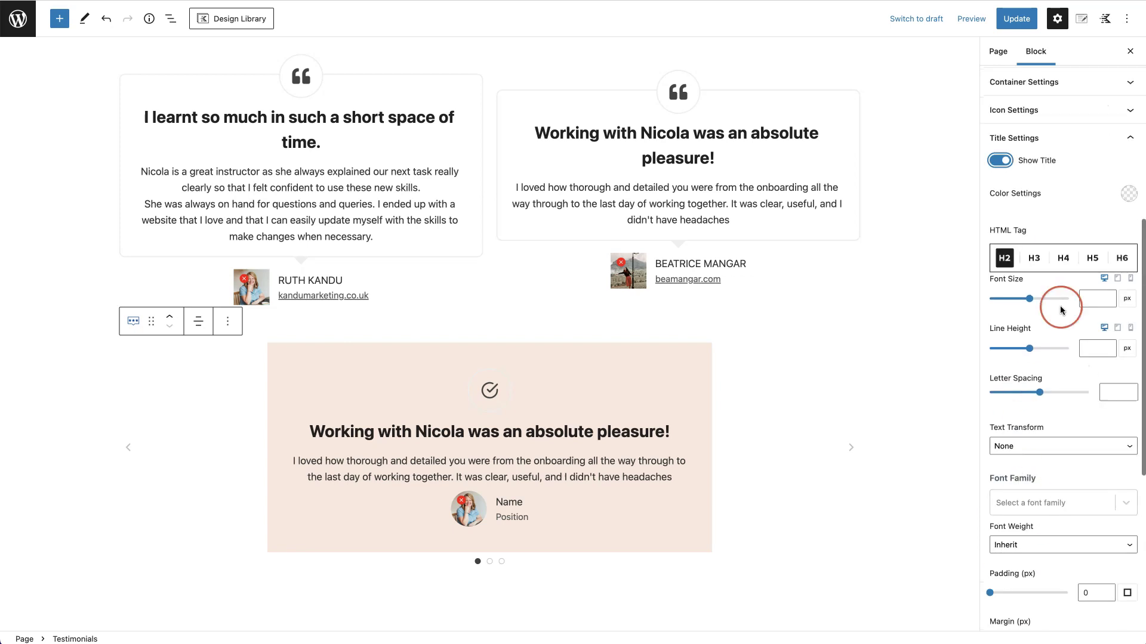
pyautogui.click(1130, 193)
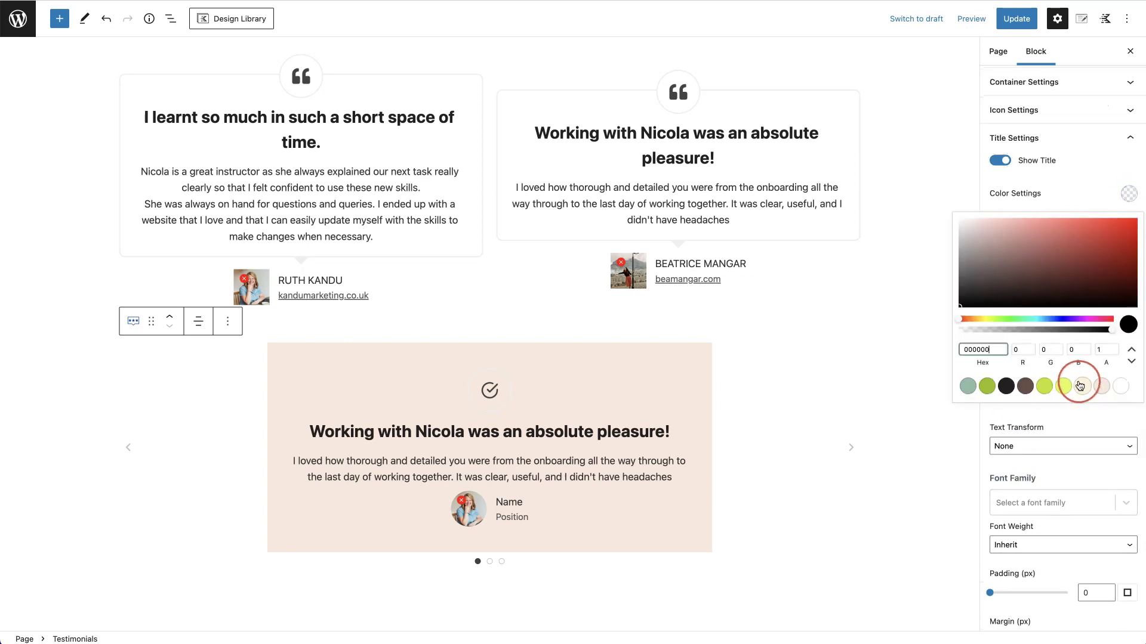
pyautogui.click(969, 387)
pyautogui.click(1052, 193)
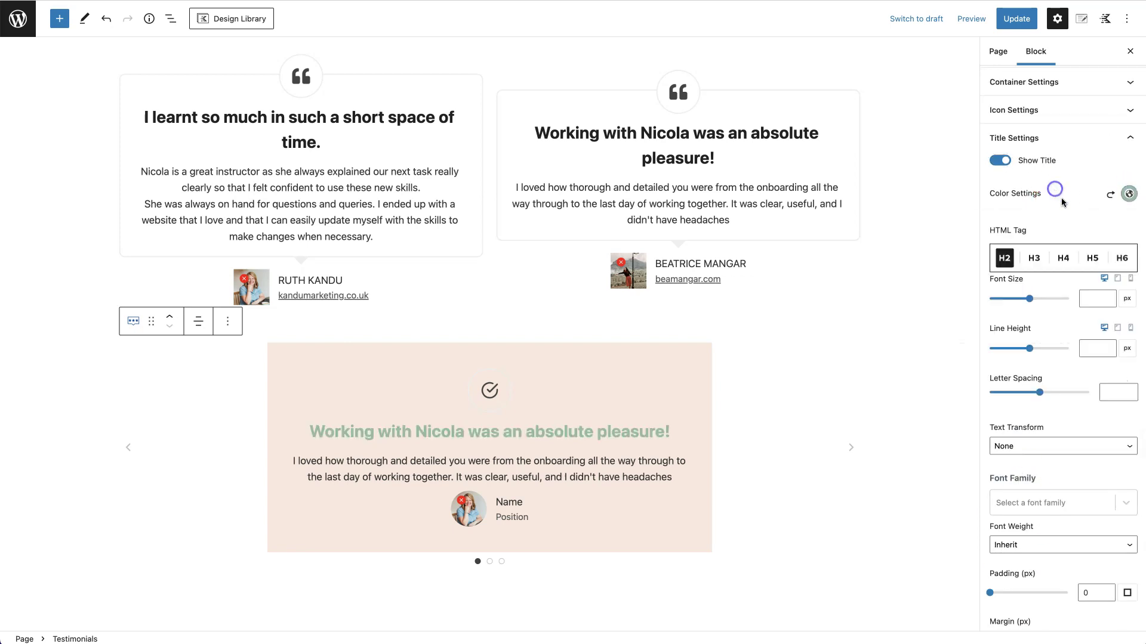
# Set the testimonial title's font size to 22 px and its letter spacing to 1
pyautogui.click(1090, 299)
pyautogui.write('20')
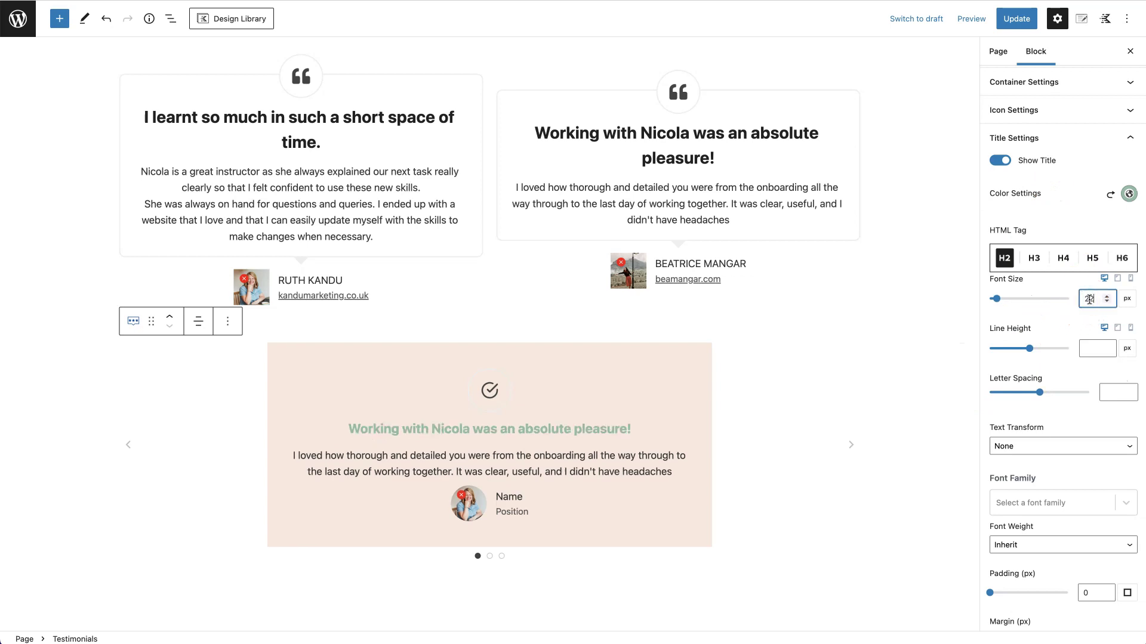
pyautogui.click(1091, 350)
pyautogui.click(1111, 393)
pyautogui.write('1')
# Set the testimonial title's text transform to Uppercase and collapse the title settings
pyautogui.click(1087, 416)
pyautogui.click(1107, 452)
pyautogui.click(1055, 471)
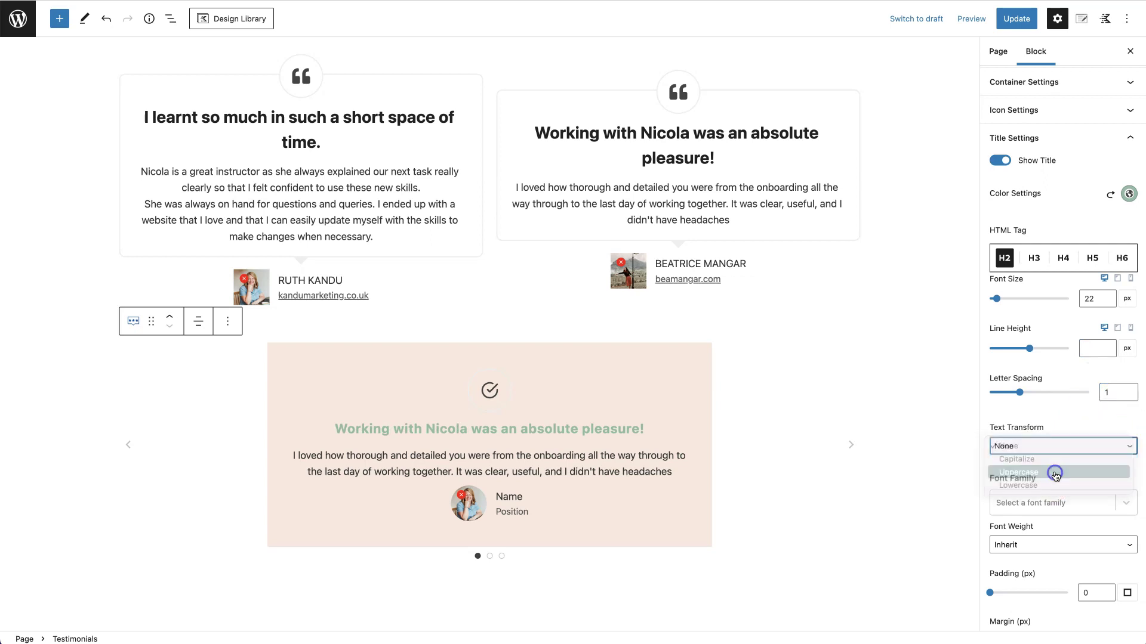
pyautogui.click(1105, 481)
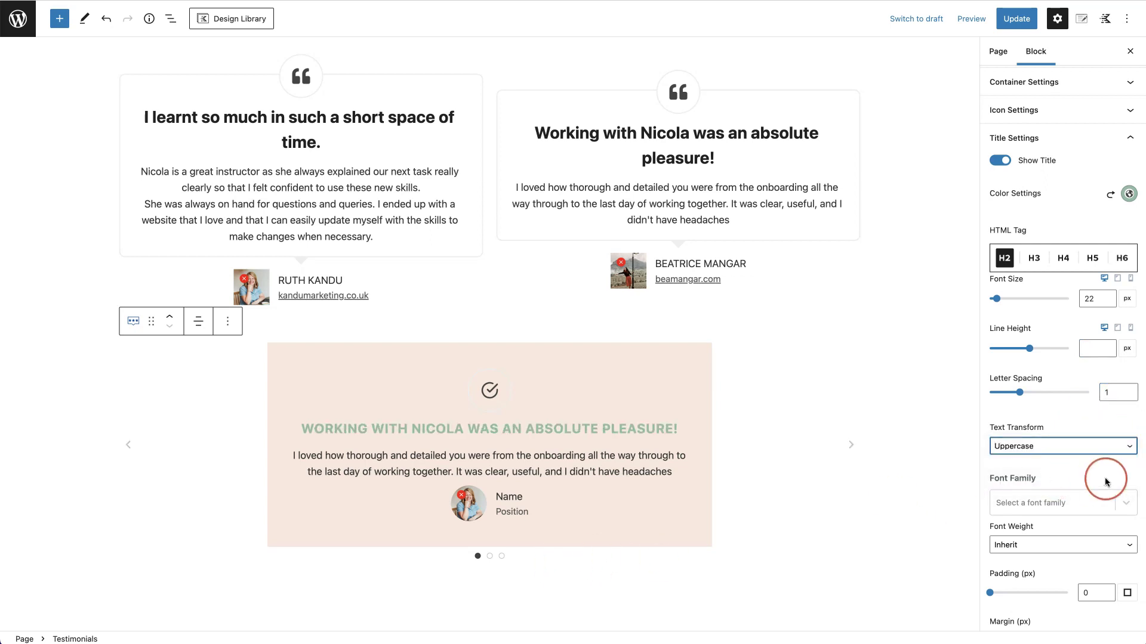
pyautogui.scroll(-3, 1102, 477)
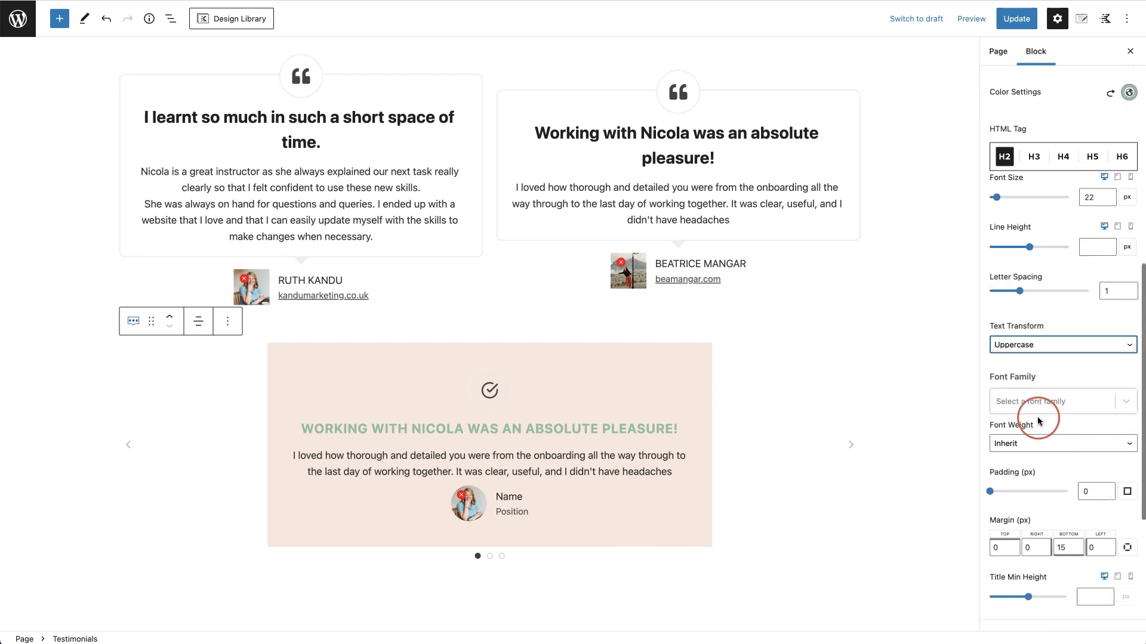
pyautogui.scroll(5, 1033, 444)
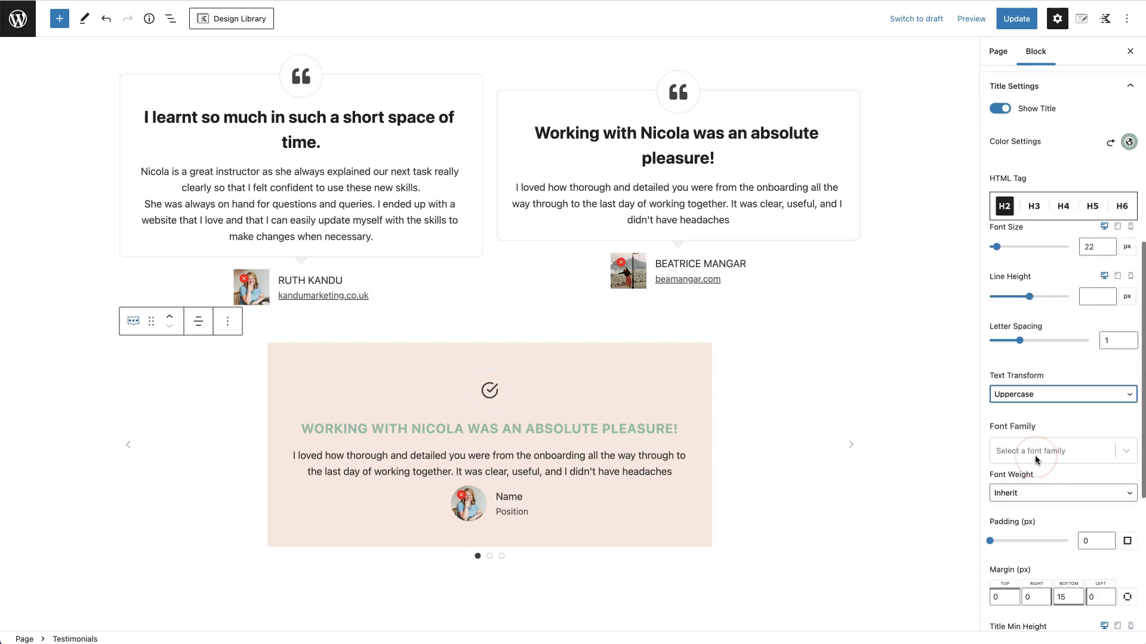
pyautogui.click(1111, 247)
pyautogui.click(1128, 191)
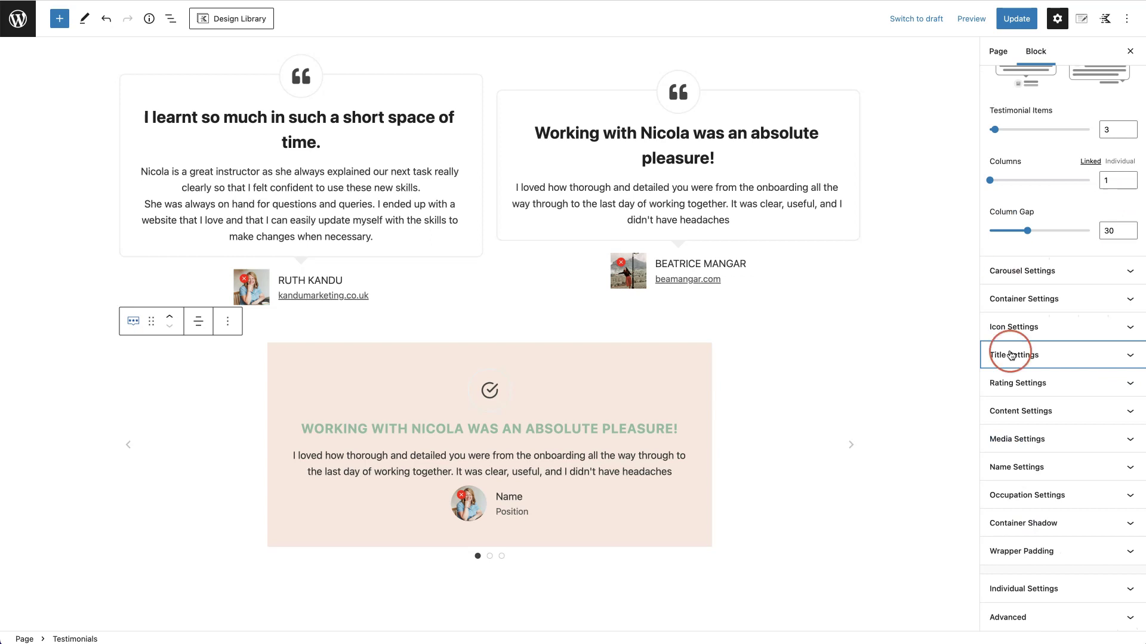
# Try showing the star rating on the carousel testimonials, turn it back off and collapse the rating settings
pyautogui.click(1125, 389)
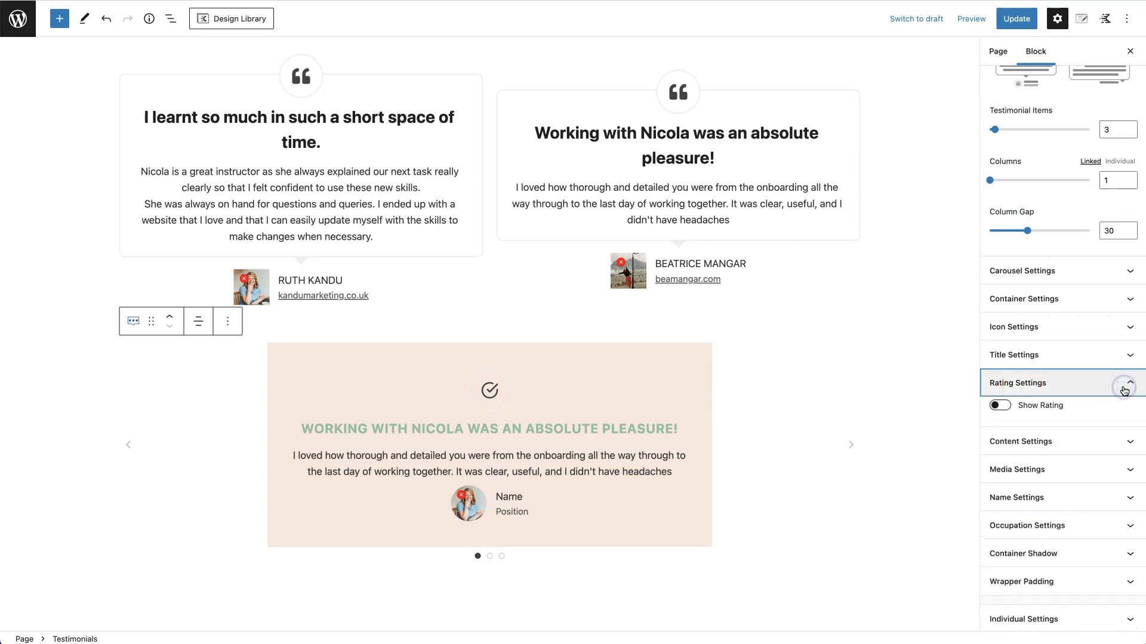
pyautogui.click(1003, 408)
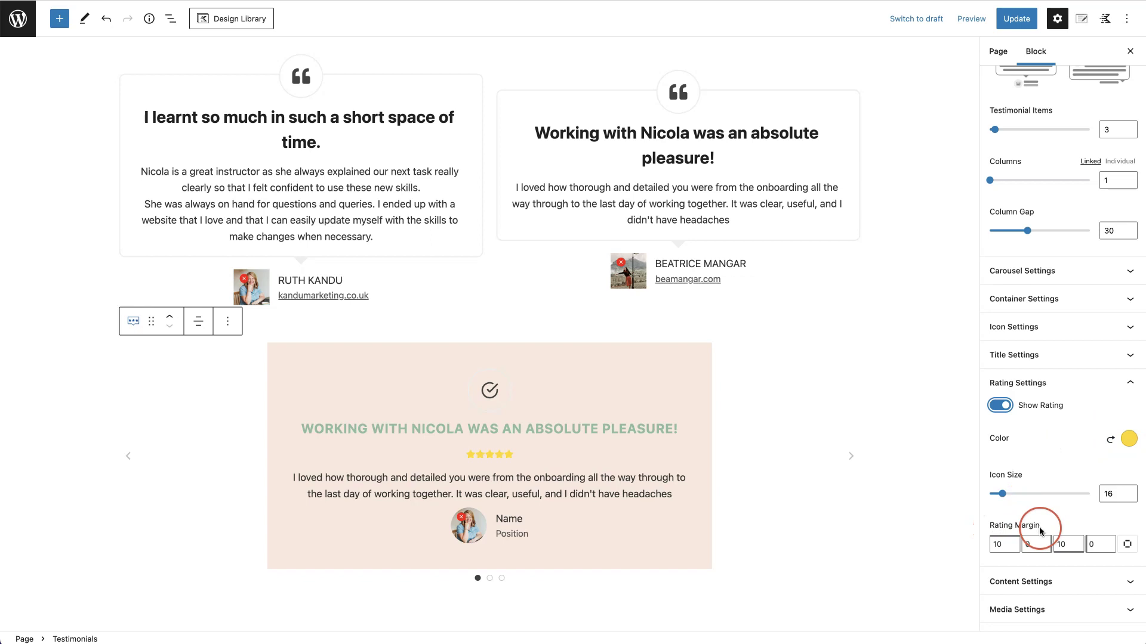
pyautogui.click(996, 406)
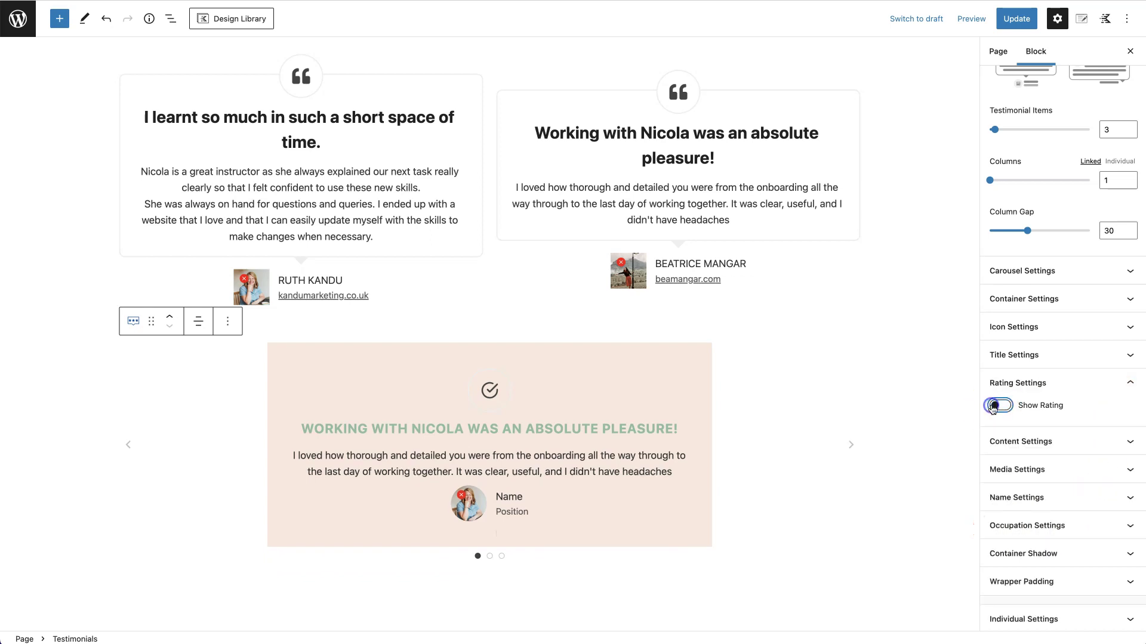
pyautogui.click(1129, 381)
# Expand the content settings and try hiding the testimonial content before showing it again
pyautogui.click(1077, 412)
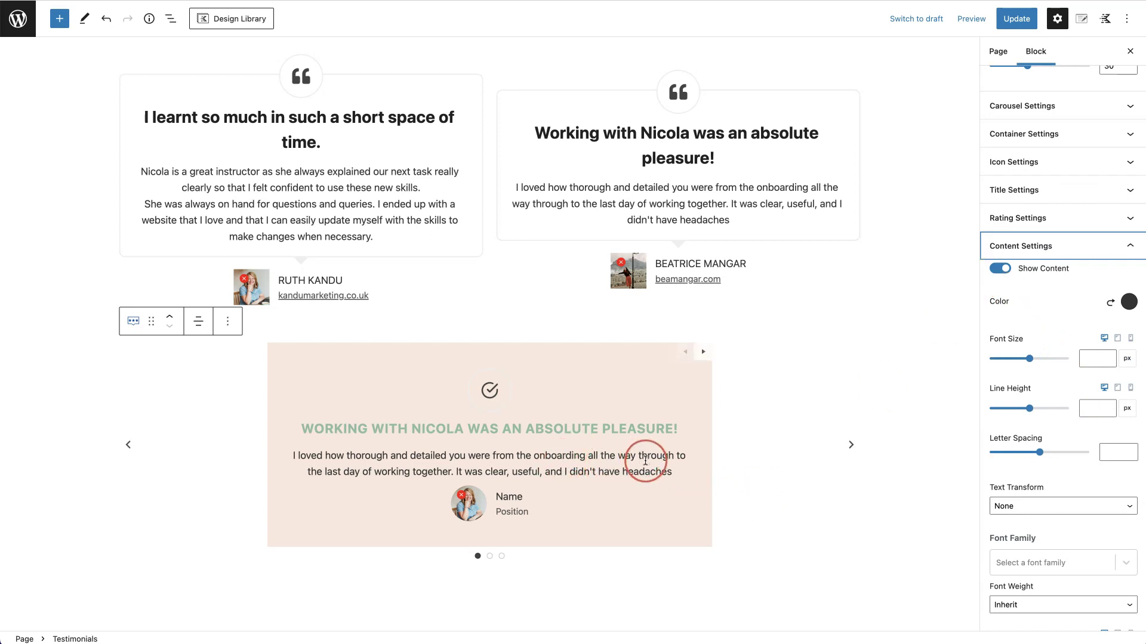
pyautogui.click(999, 273)
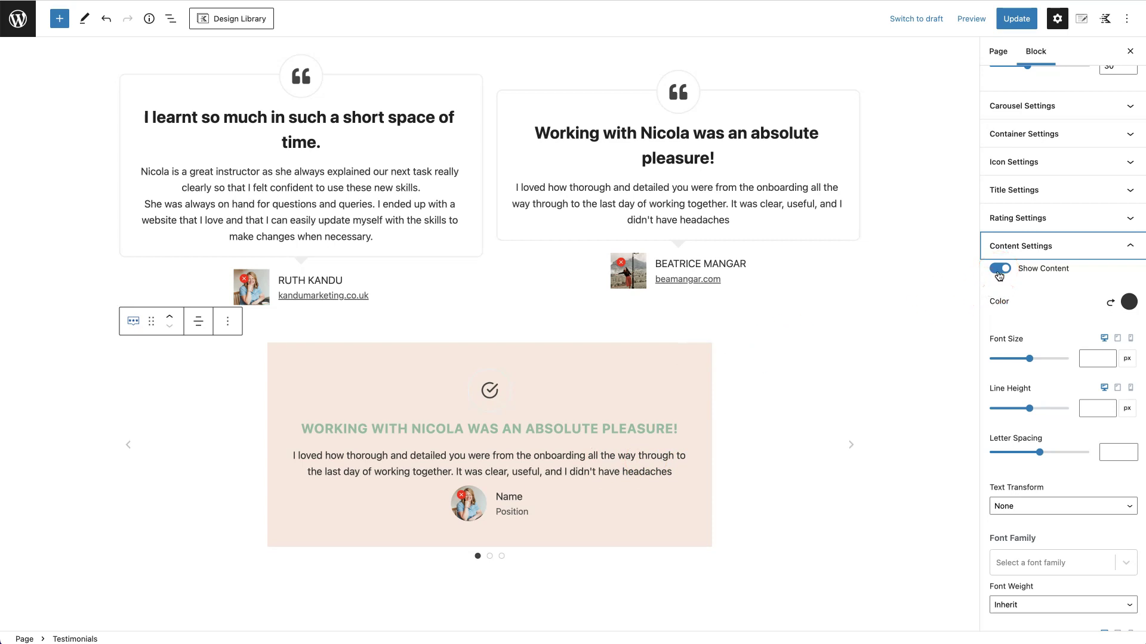
pyautogui.click(999, 270)
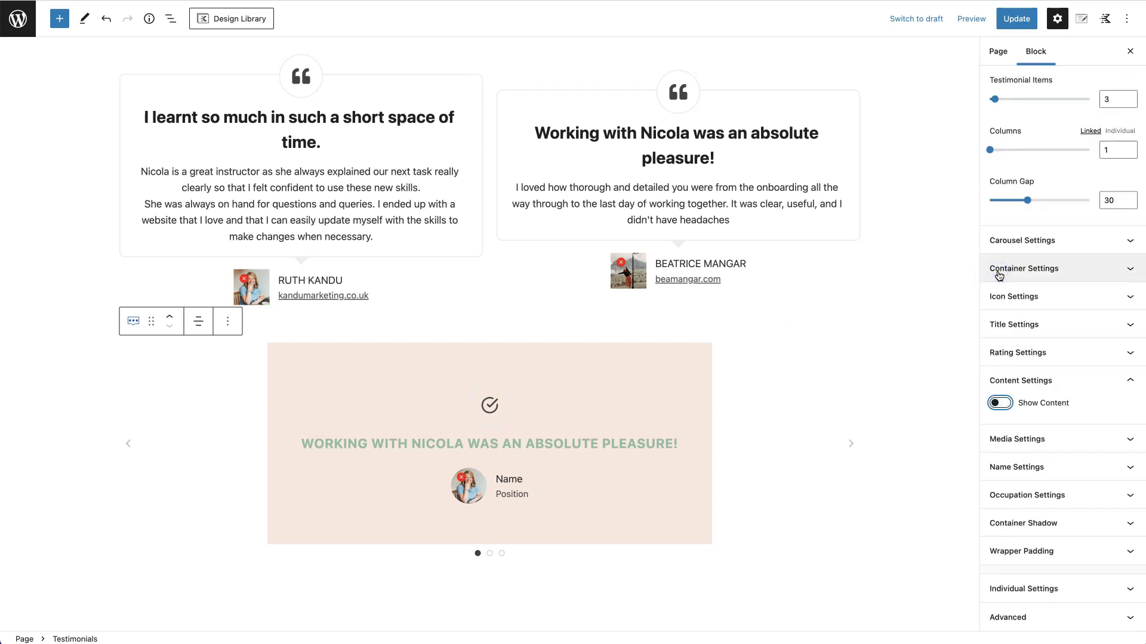
pyautogui.click(999, 403)
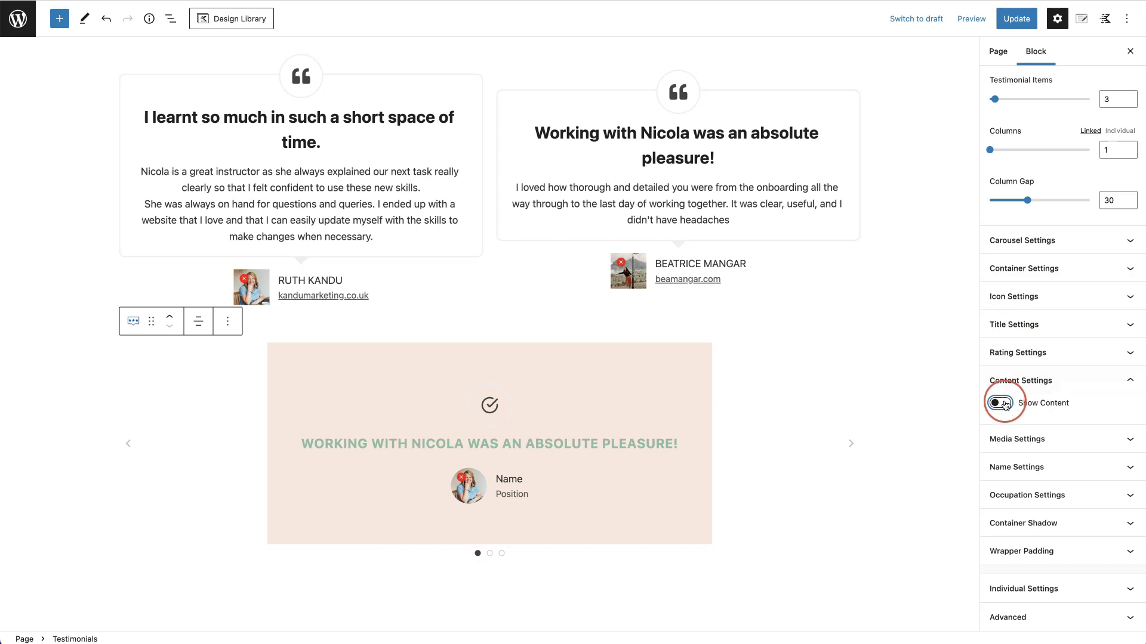
# Set the testimonial content's text color to the dark brown palette color
pyautogui.click(1133, 307)
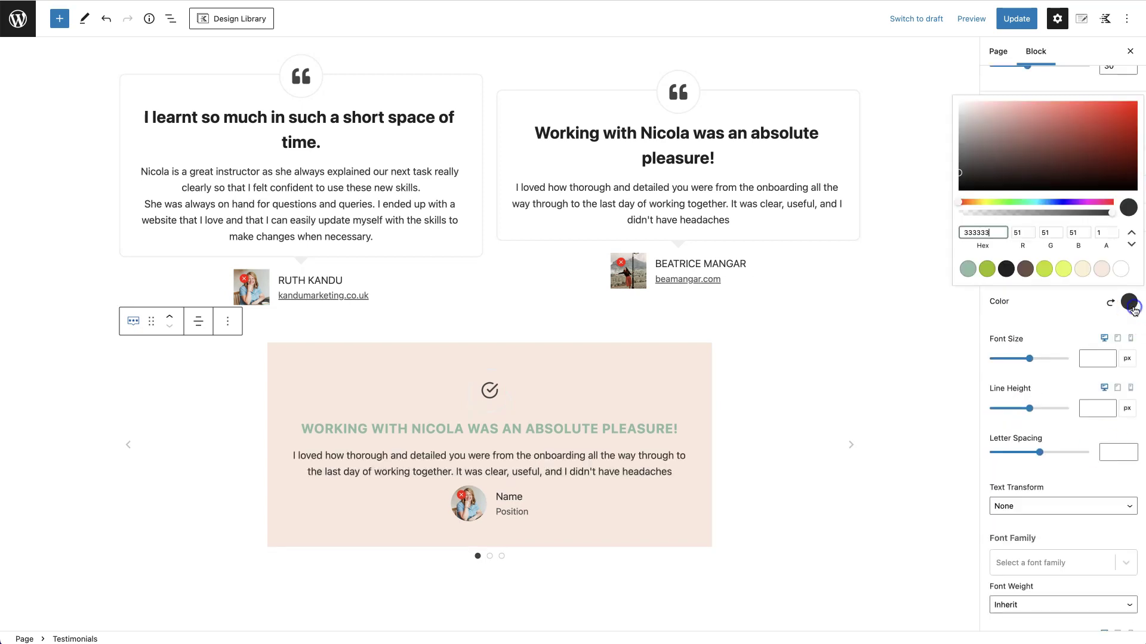
pyautogui.click(1121, 268)
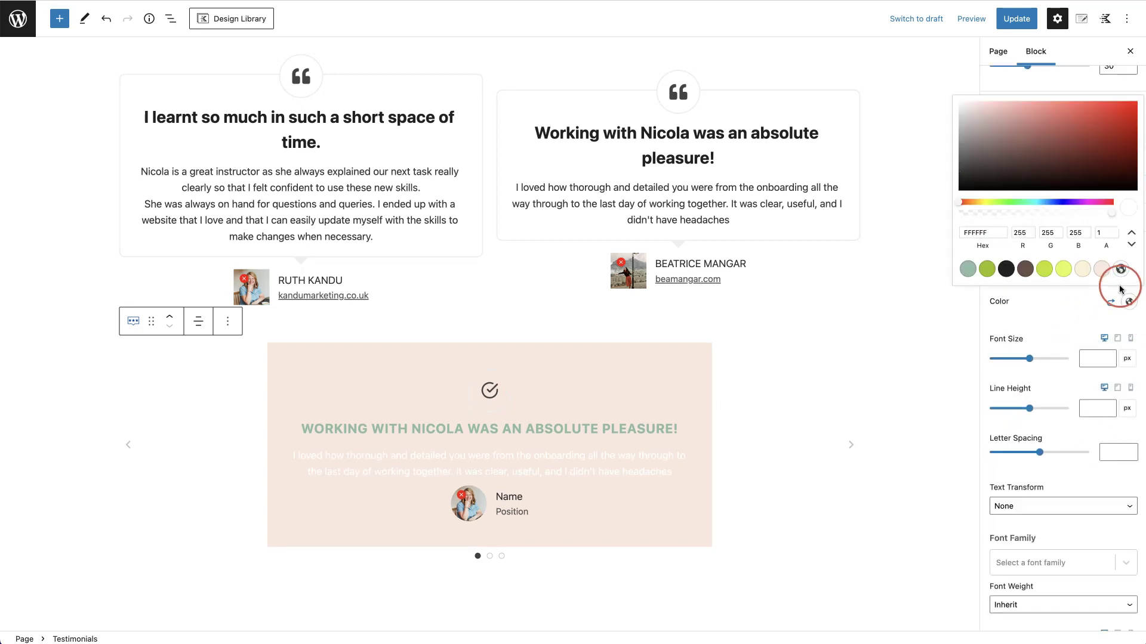
pyautogui.click(1025, 268)
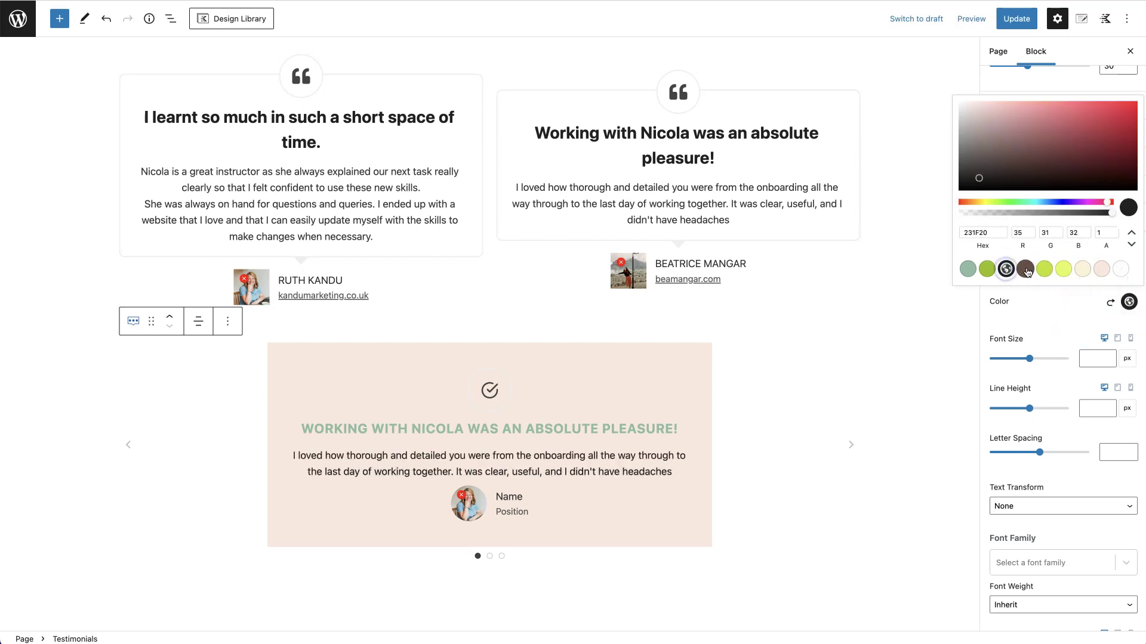
pyautogui.click(1028, 302)
# Set the testimonial content's font size to 20 px and collapse the content settings
pyautogui.click(1029, 359)
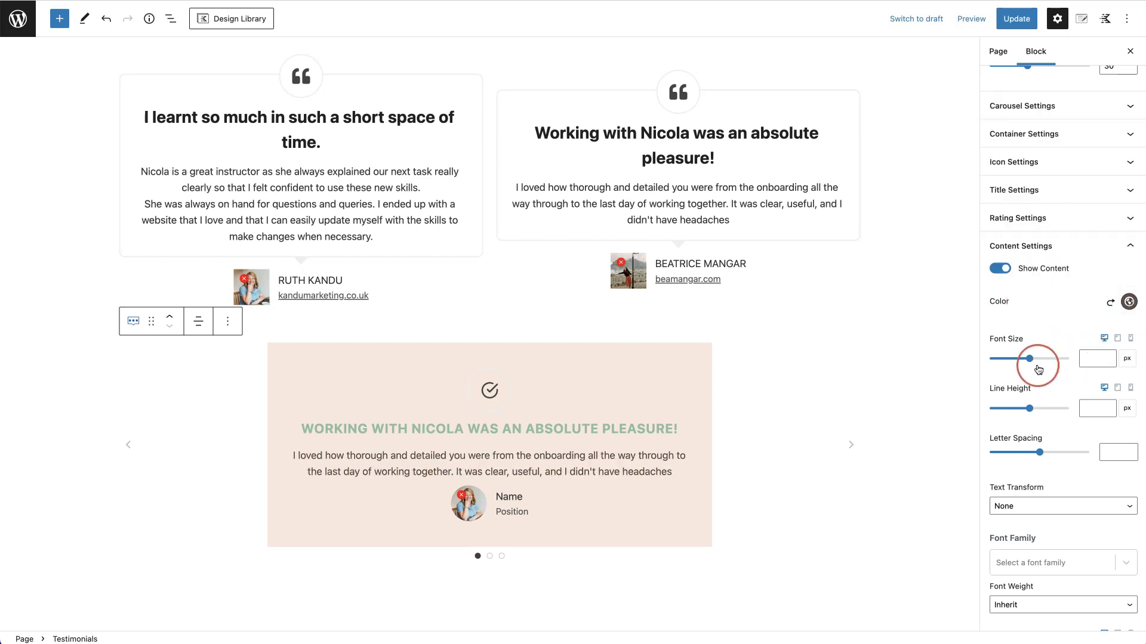
pyautogui.moveTo(1030, 359); pyautogui.dragTo(996, 364)
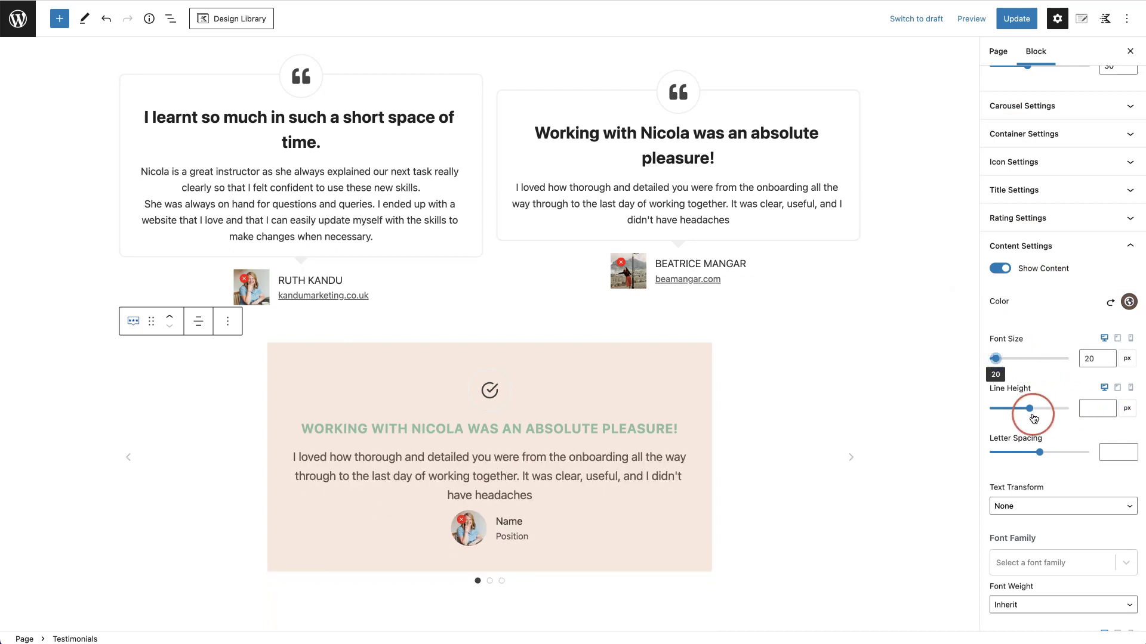
pyautogui.scroll(-2, 1097, 503)
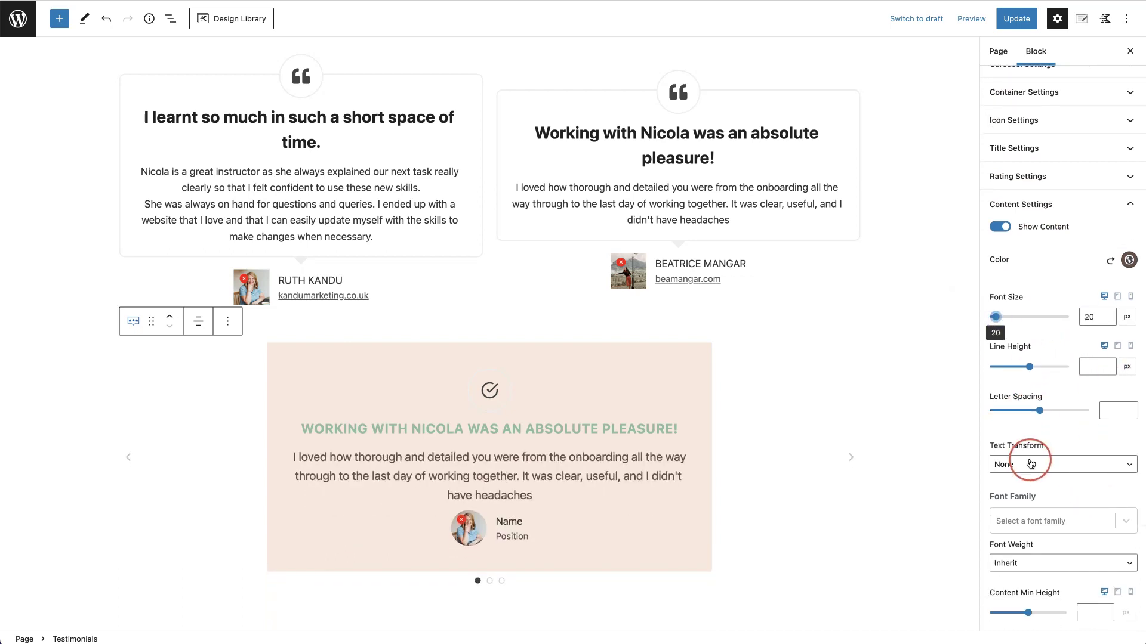
pyautogui.scroll(-4, 1020, 563)
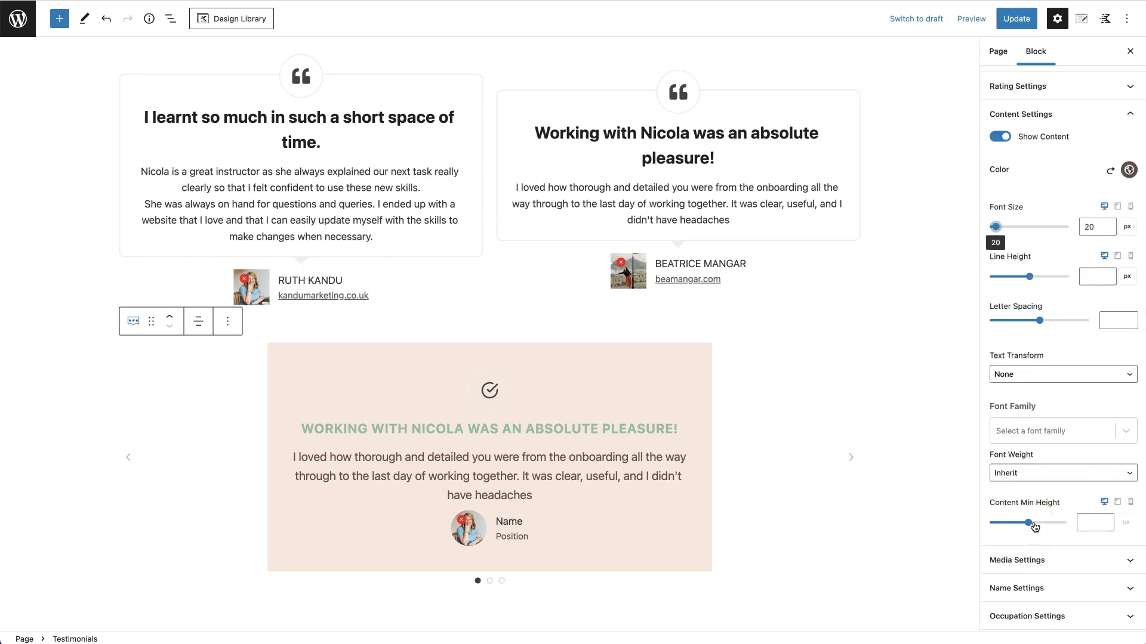
pyautogui.scroll(3, 1034, 526)
pyautogui.click(1128, 170)
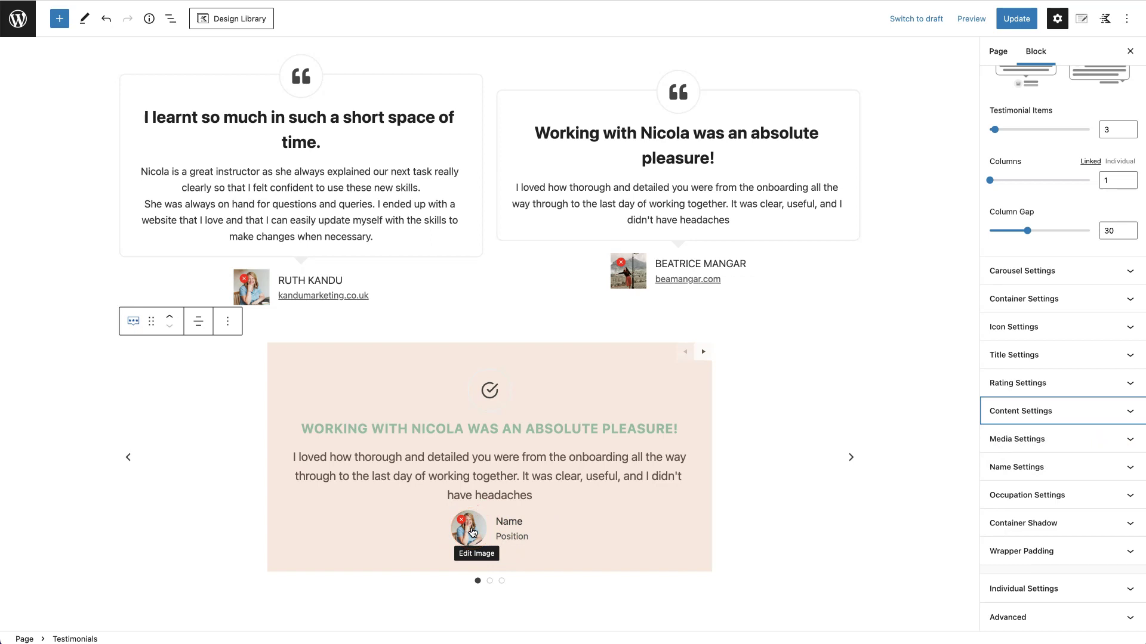
# Expand the media settings of the carousel and set the media max size to 157
pyautogui.click(1089, 438)
pyautogui.click(996, 271)
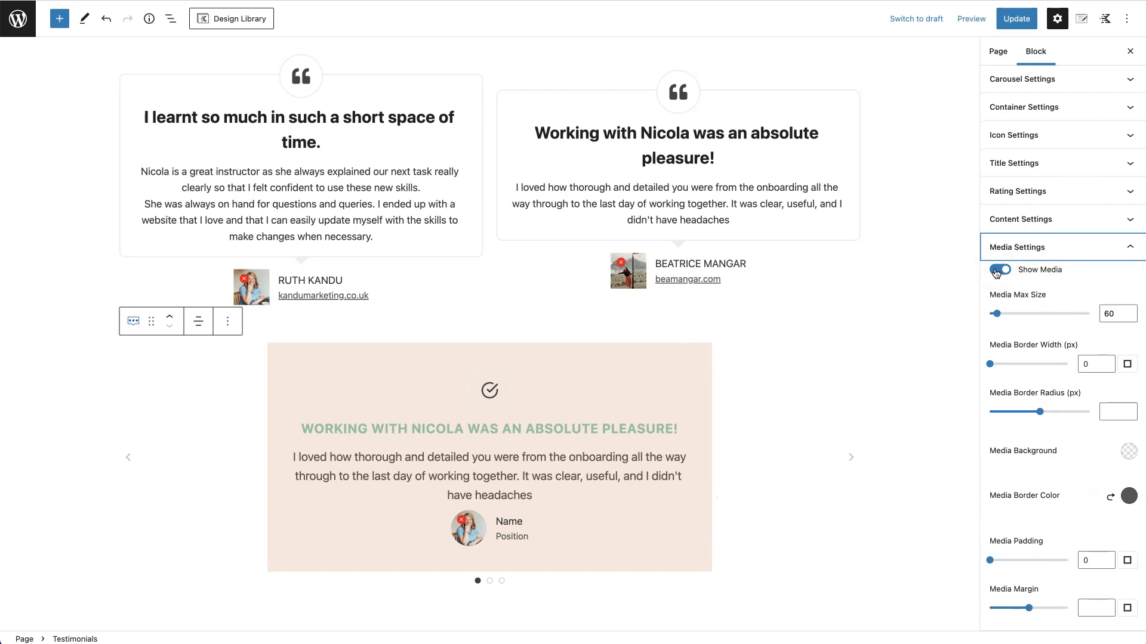
pyautogui.click(996, 314)
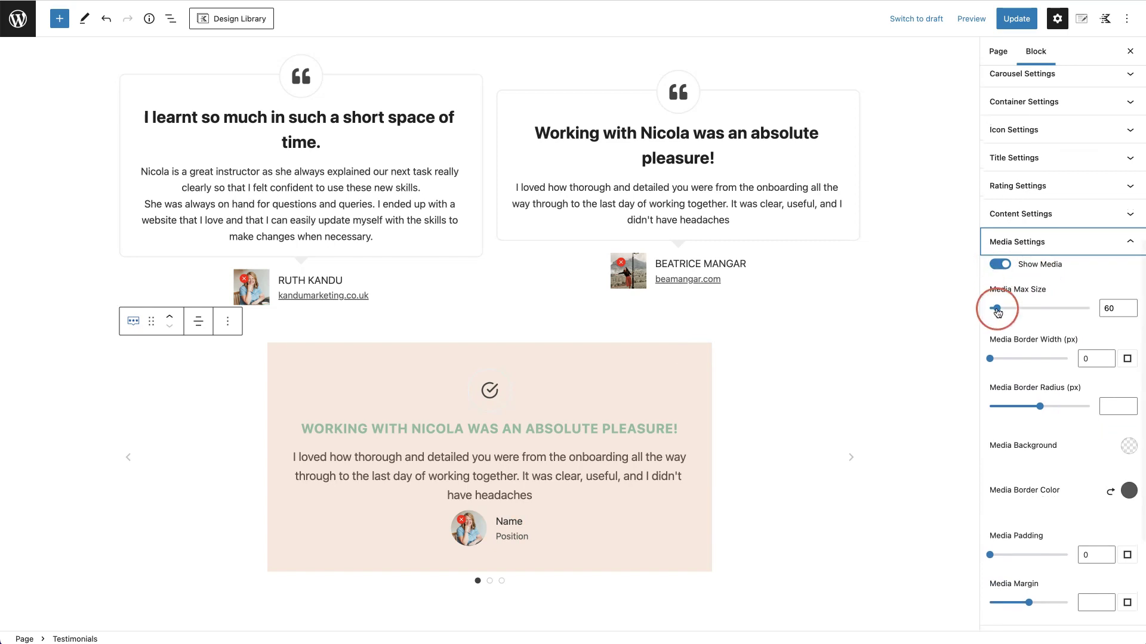
pyautogui.moveTo(996, 311); pyautogui.dragTo(1009, 312)
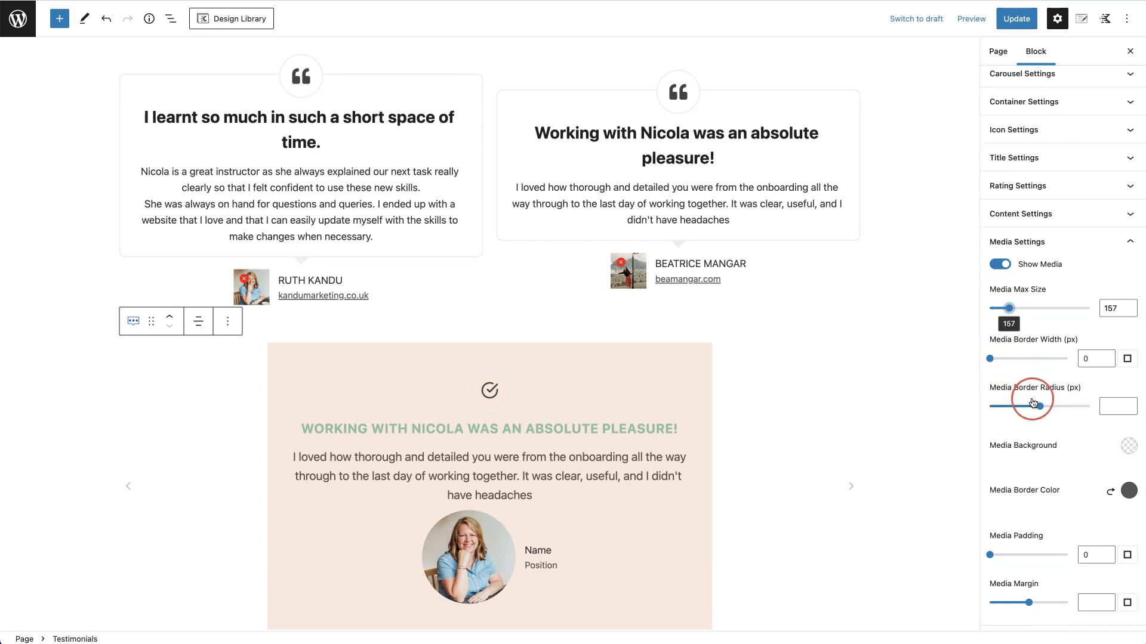
# Set the testimonial media's border radius to 0 px and update the page
pyautogui.scroll(-1, 1032, 406)
pyautogui.scroll(-3, 1032, 403)
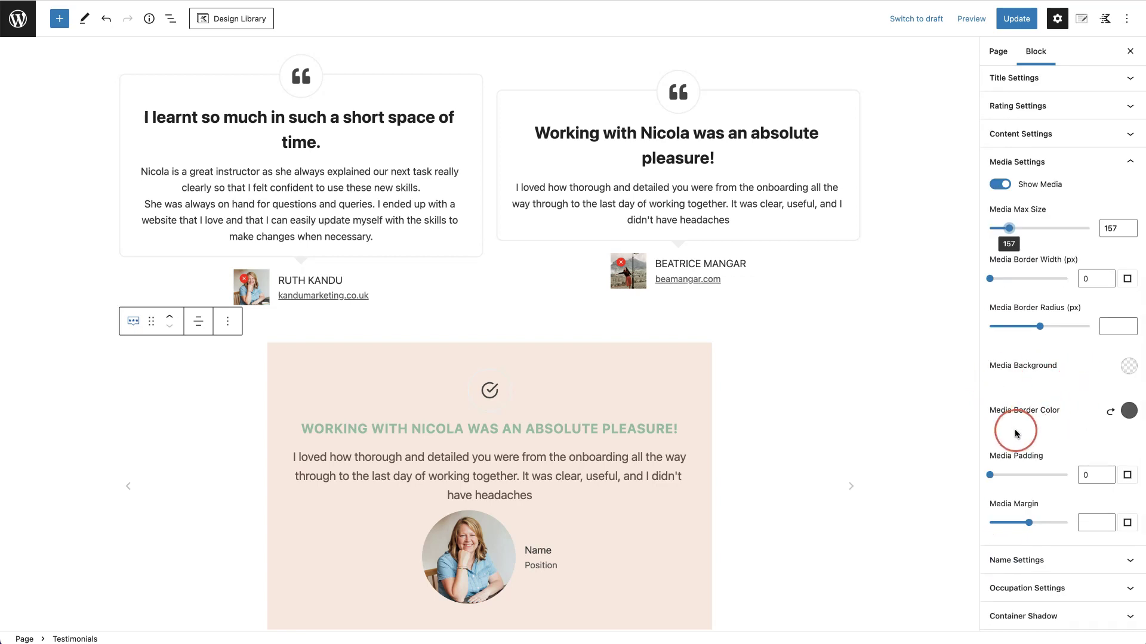
pyautogui.scroll(-4, 1052, 431)
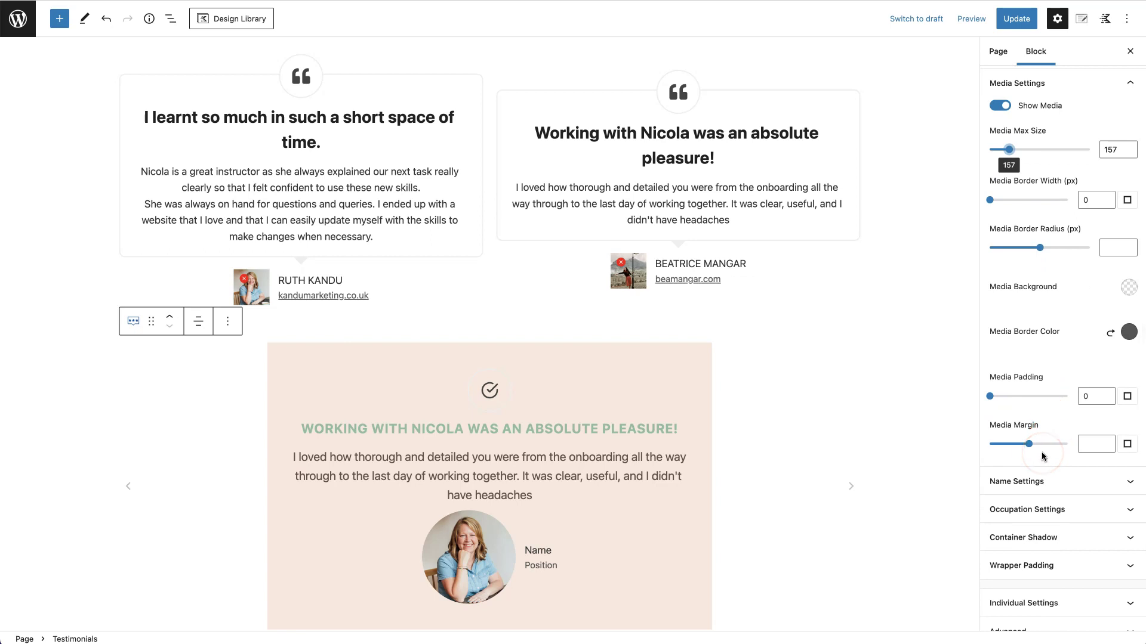
pyautogui.scroll(3, 1043, 456)
pyautogui.moveTo(1040, 297); pyautogui.dragTo(964, 304)
pyautogui.click(1025, 26)
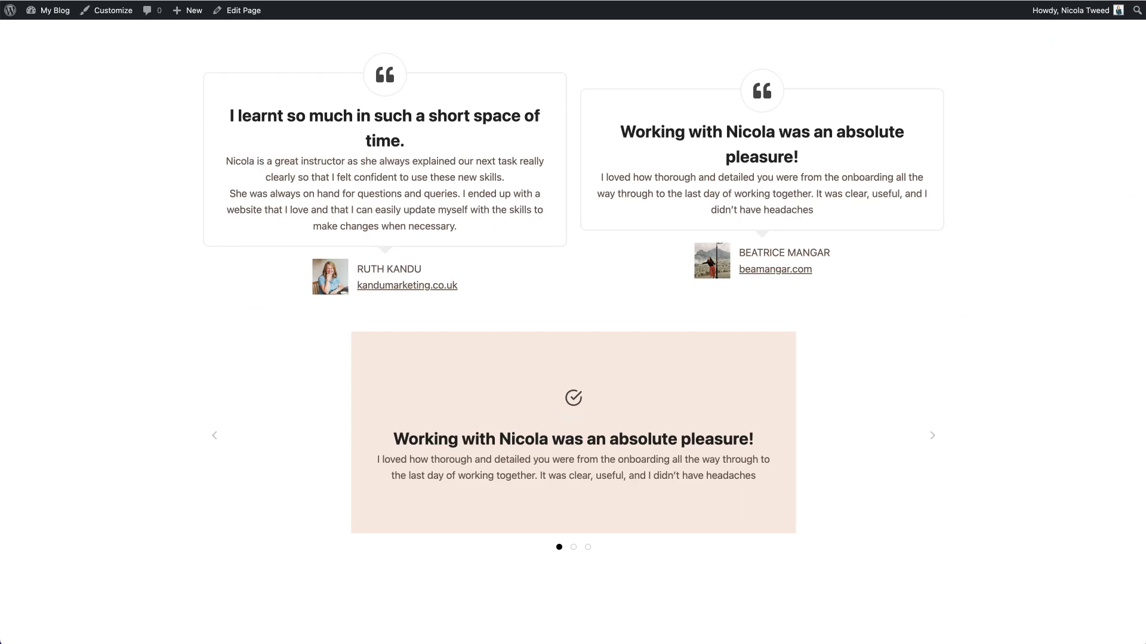
# Check the lower carousel on the published page by viewing its second and third slides and returning to the first
pyautogui.scroll(-3, 743, 281)
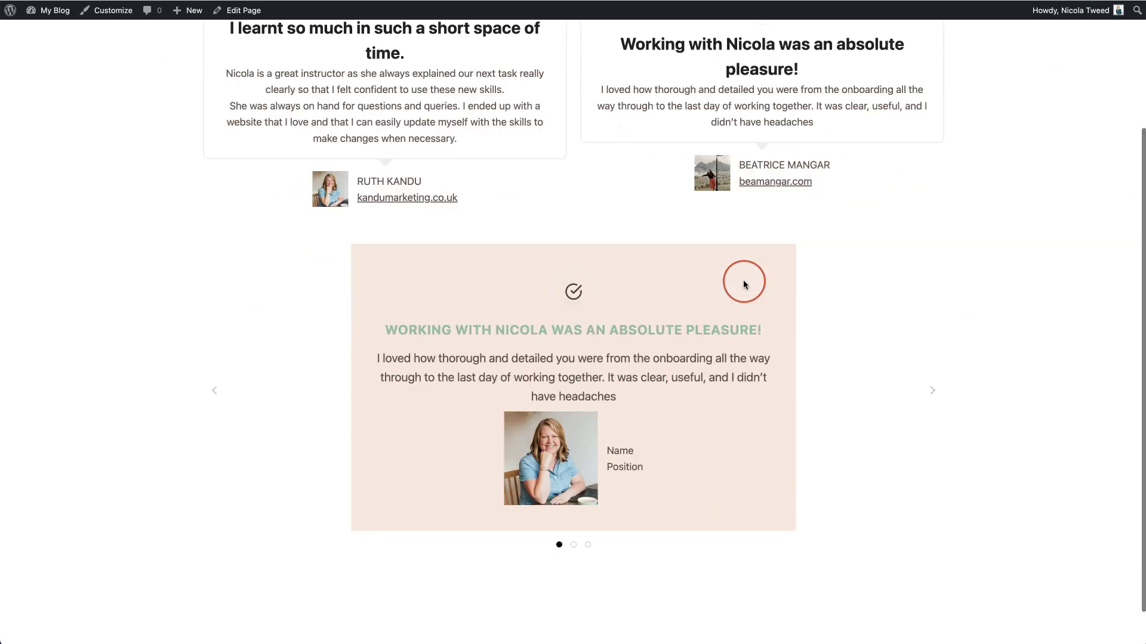
pyautogui.click(573, 529)
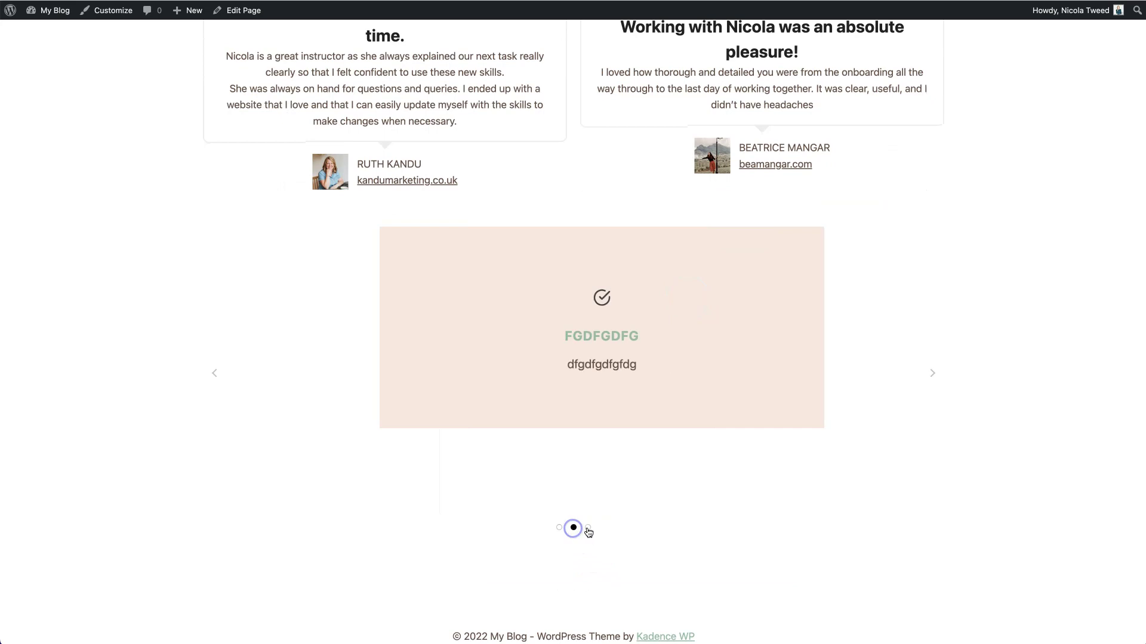
pyautogui.click(588, 528)
pyautogui.click(560, 529)
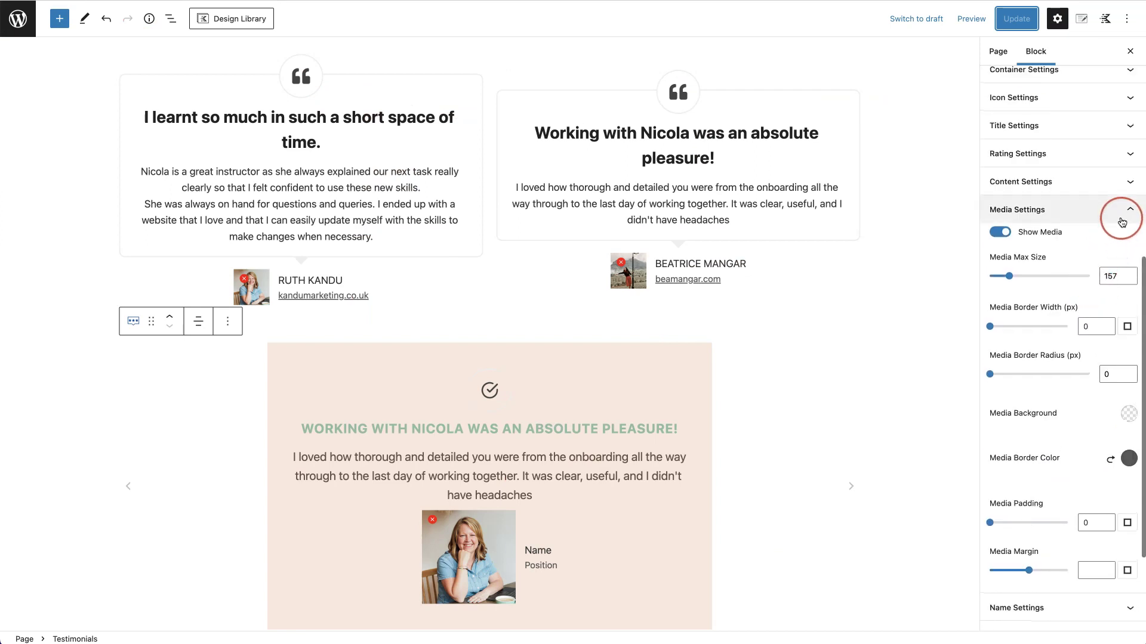
# Collapse the media settings, try hiding and re-showing the testimonial name, and collapse the name settings
pyautogui.click(1127, 202)
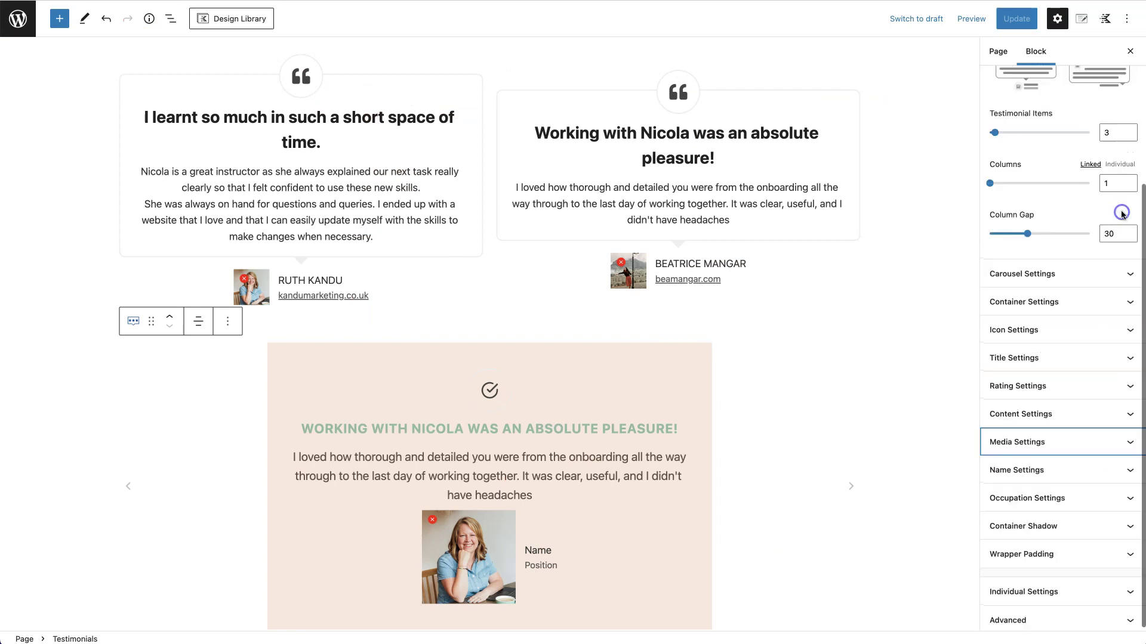
pyautogui.click(1122, 475)
pyautogui.click(1003, 316)
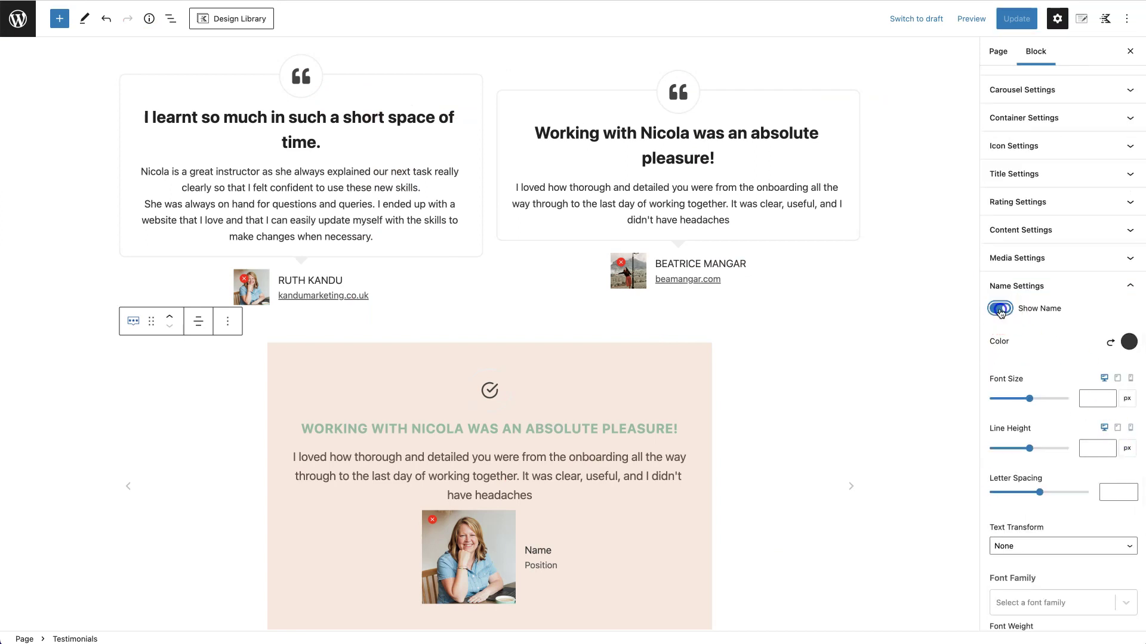
pyautogui.click(1007, 460)
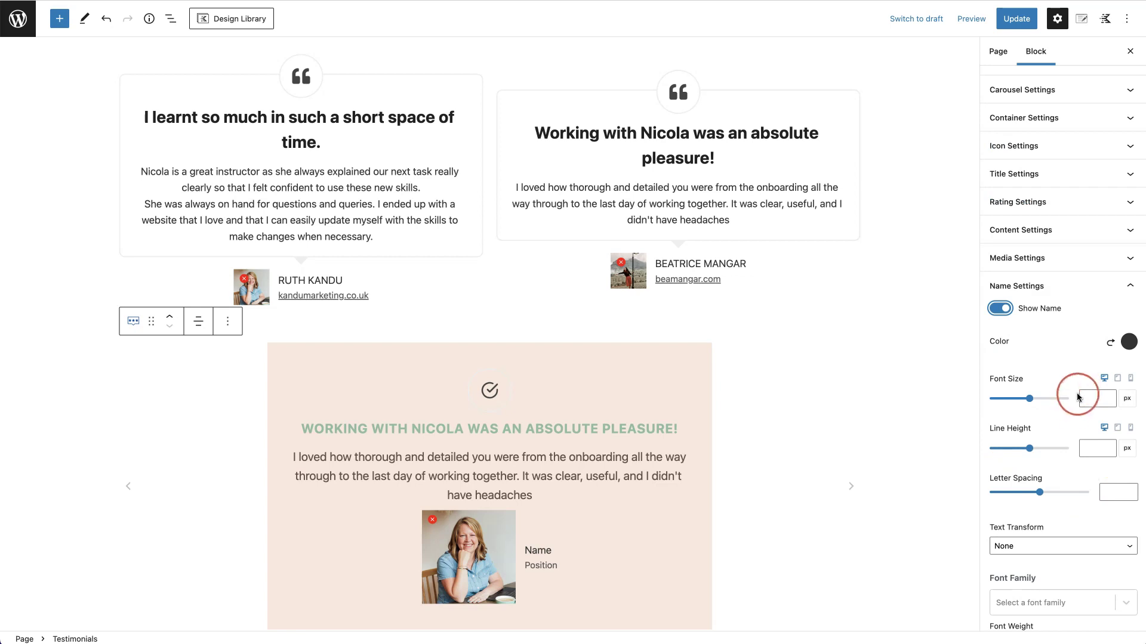
pyautogui.scroll(-3, 1078, 396)
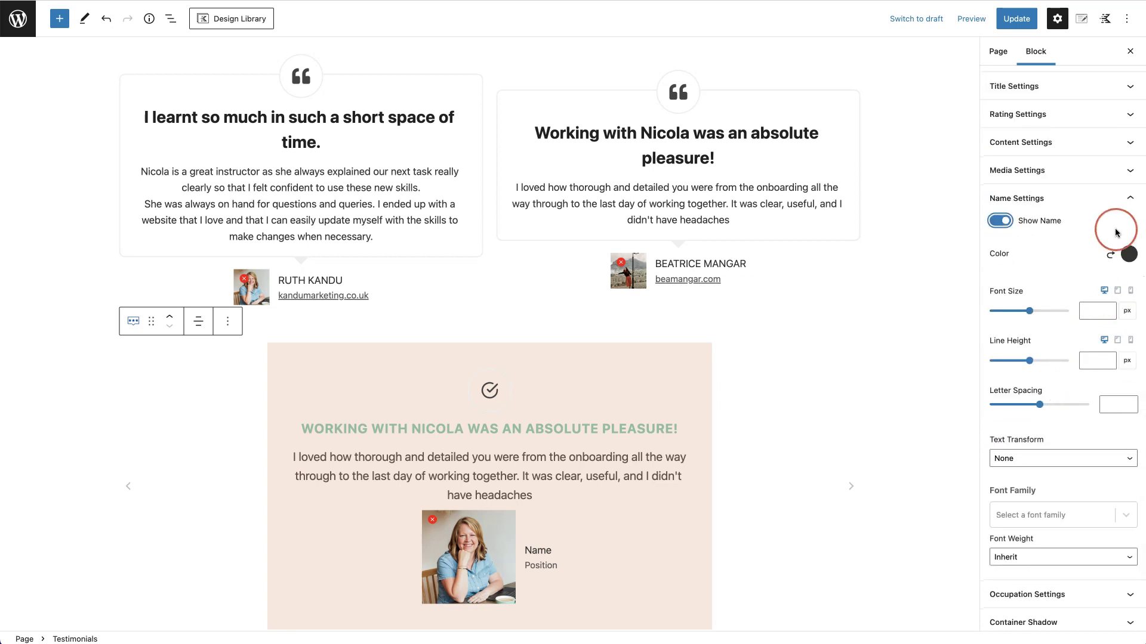
pyautogui.click(1128, 198)
# Expand the occupation settings, try hiding and re-showing the testimonial occupation, and collapse them again
pyautogui.click(1117, 495)
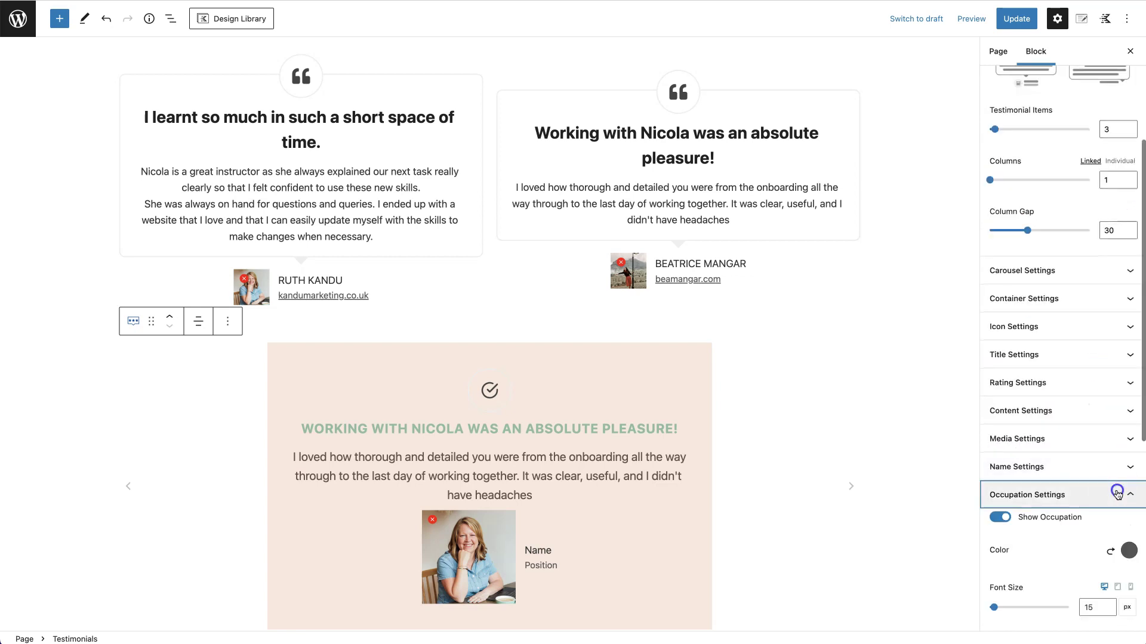
pyautogui.click(999, 308)
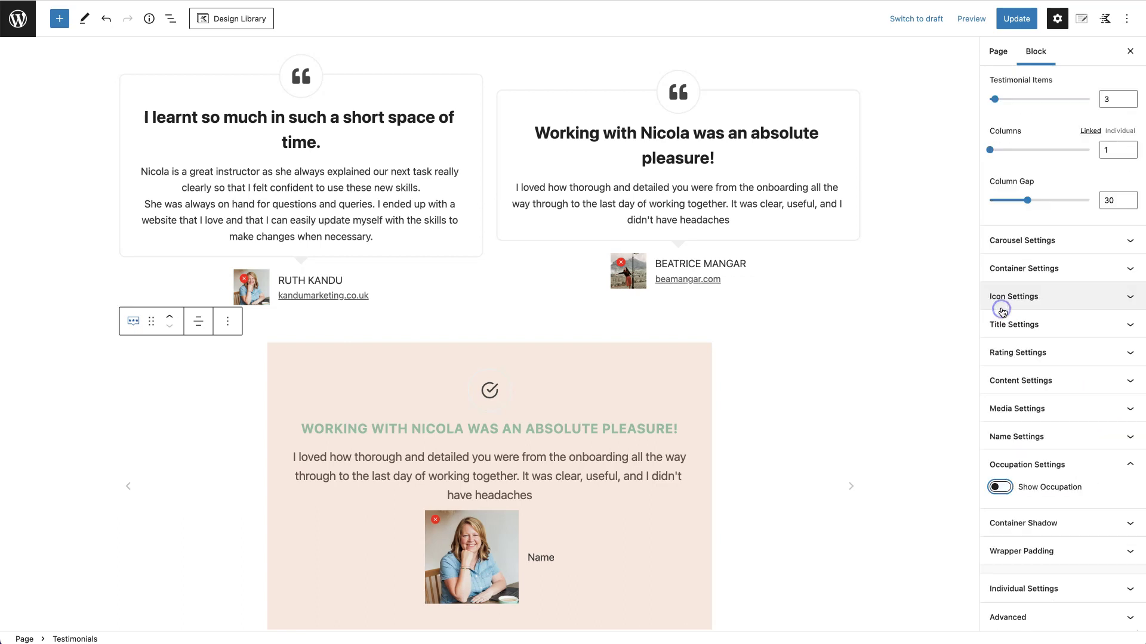
pyautogui.click(1115, 476)
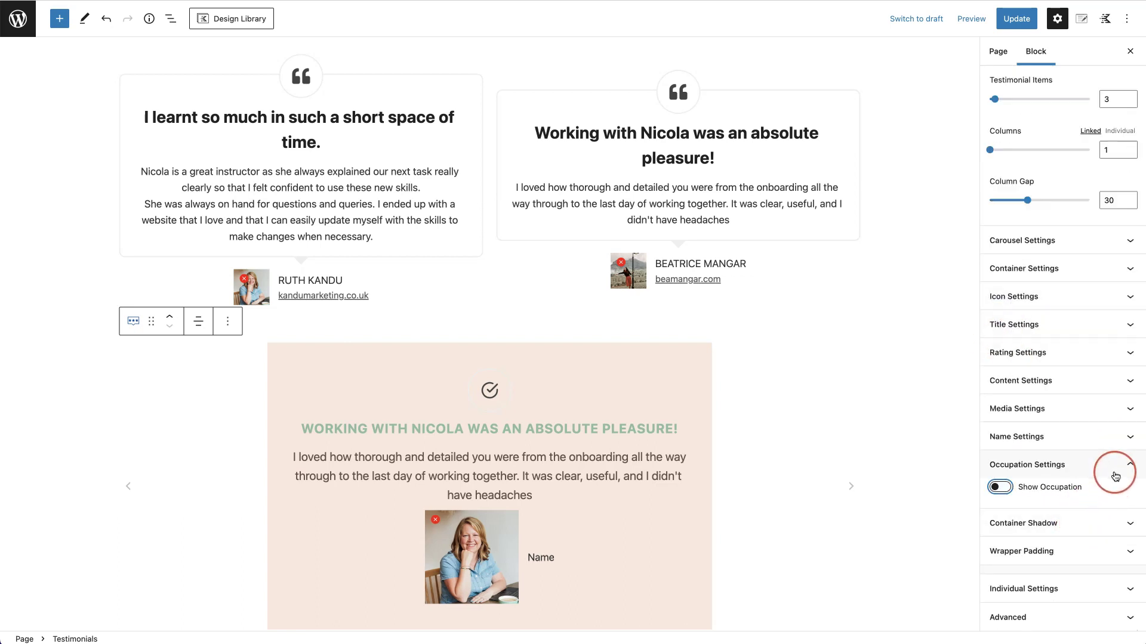
pyautogui.click(1000, 488)
pyautogui.click(1080, 346)
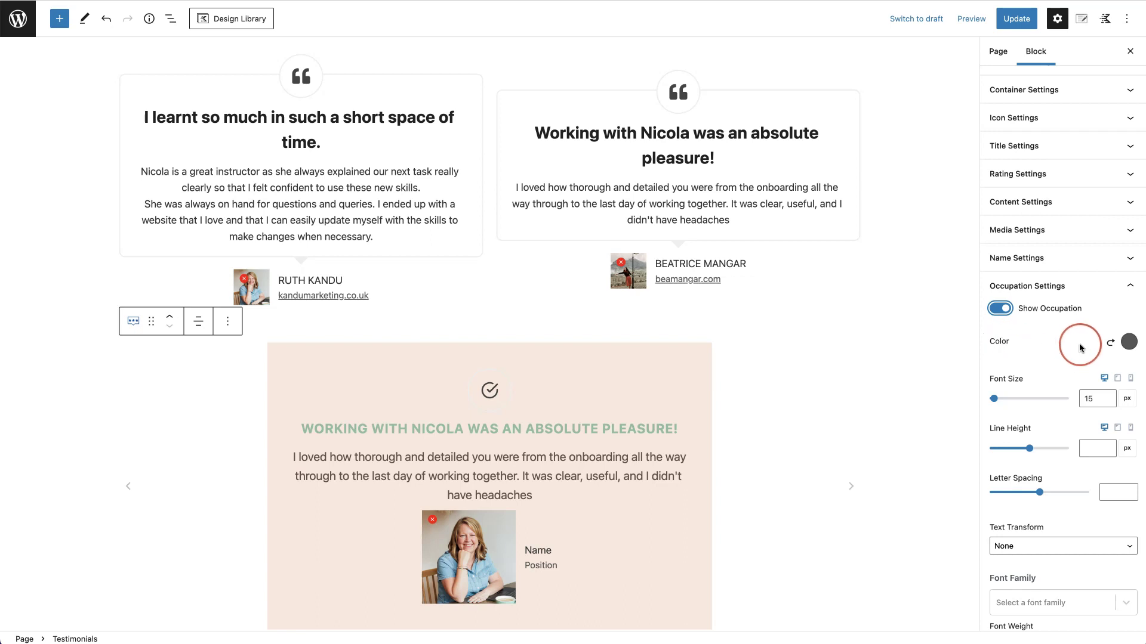
pyautogui.click(1122, 287)
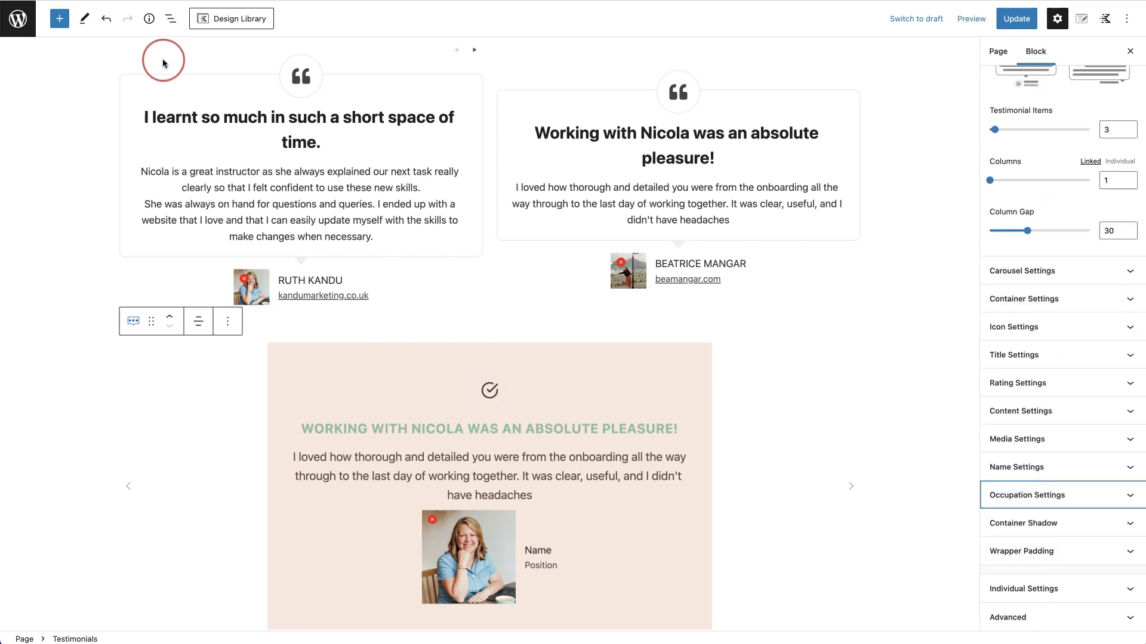
# Enable the container shadow on the lower testimonial carousel and set its blur to 17
pyautogui.click(1088, 529)
pyautogui.click(1127, 528)
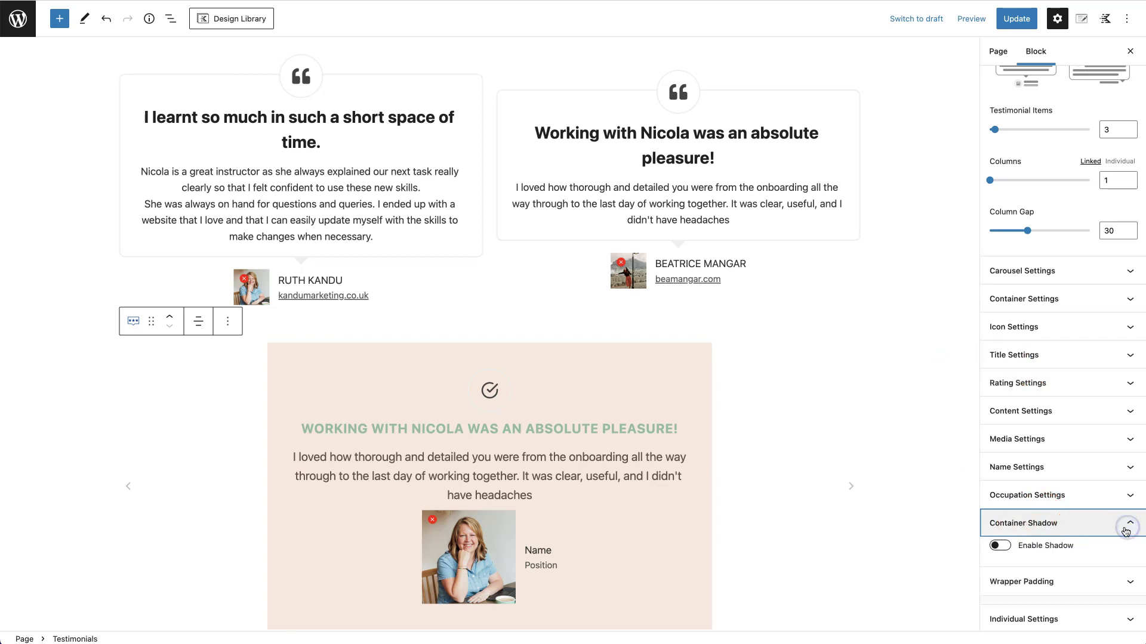
pyautogui.scroll(-1, 1126, 531)
pyautogui.click(1001, 515)
pyautogui.scroll(-1, 1069, 547)
pyautogui.scroll(-2, 1069, 547)
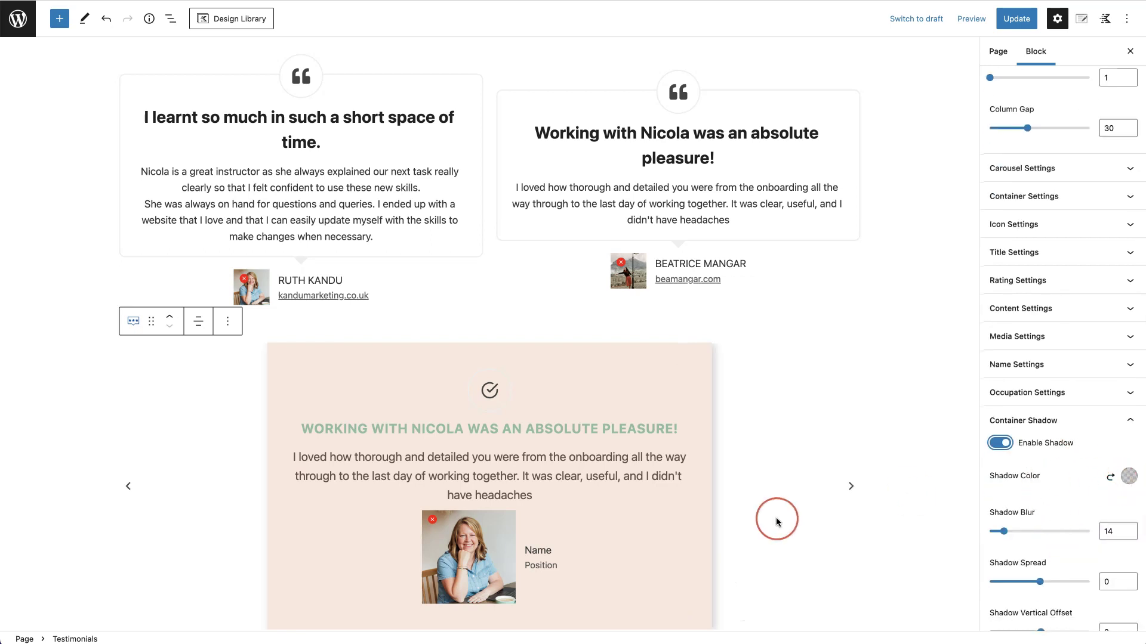
pyautogui.scroll(-3, 777, 522)
pyautogui.moveTo(1004, 531); pyautogui.dragTo(1021, 535)
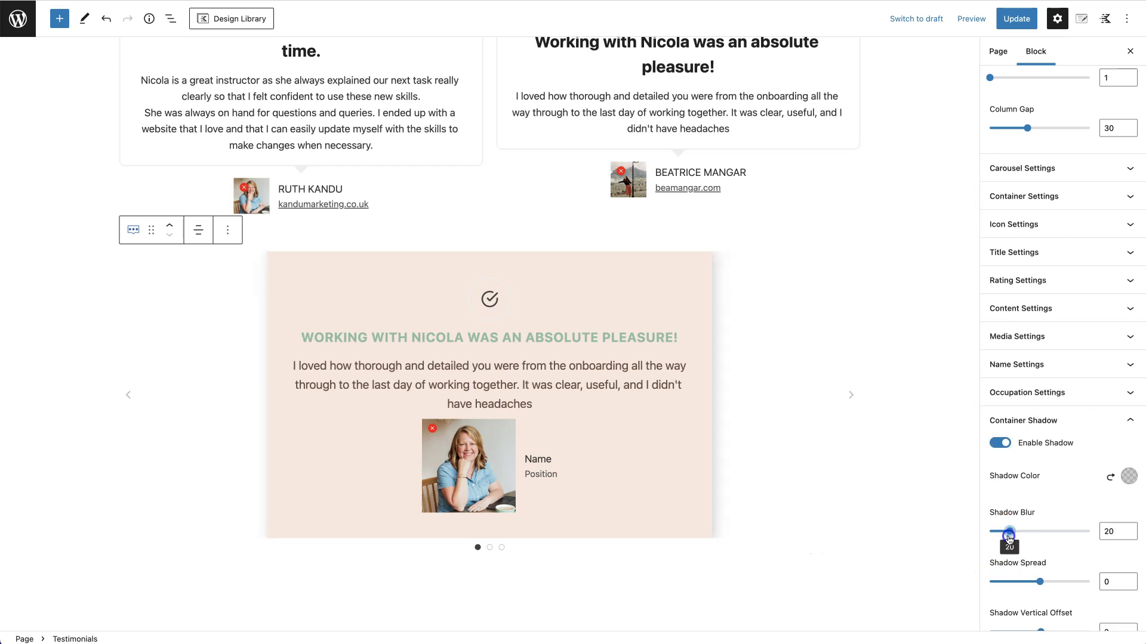
# Try a shadow spread of 5, vertical offset of 51 and horizontal offset of 28, and turn the container shadow off
pyautogui.moveTo(1026, 587); pyautogui.dragTo(1066, 589)
pyautogui.scroll(-2, 1039, 591)
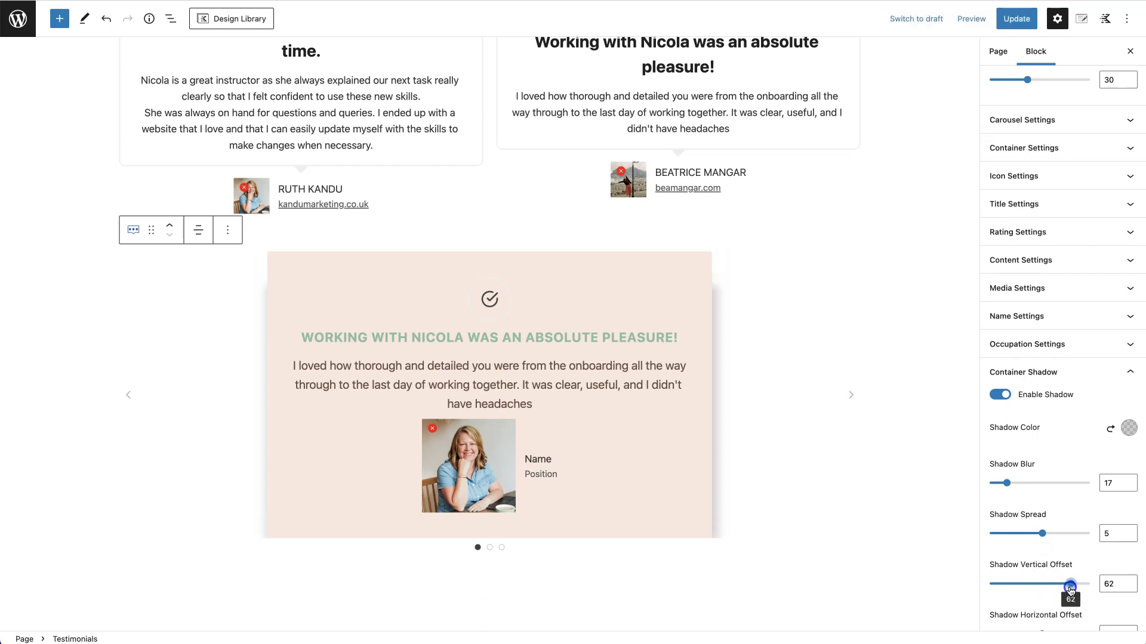
pyautogui.scroll(-4, 1000, 597)
pyautogui.moveTo(1039, 549)
pyautogui.mouseDown()
pyautogui.moveTo(1016, 558)
pyautogui.moveTo(1077, 558)
pyautogui.moveTo(1053, 558)
pyautogui.mouseUp()
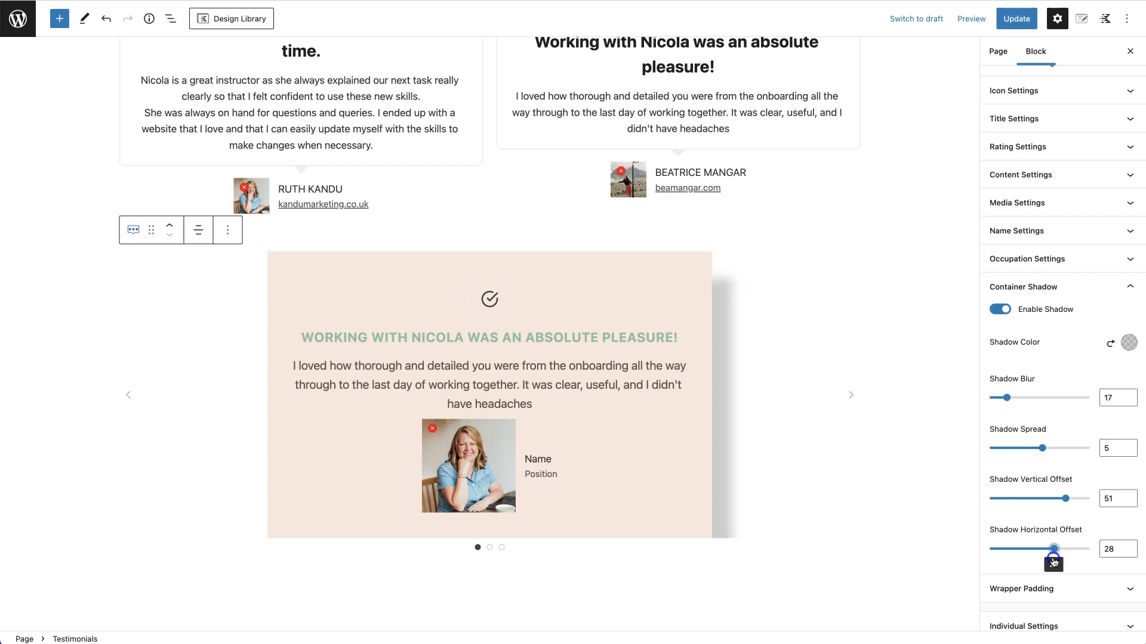
pyautogui.click(992, 309)
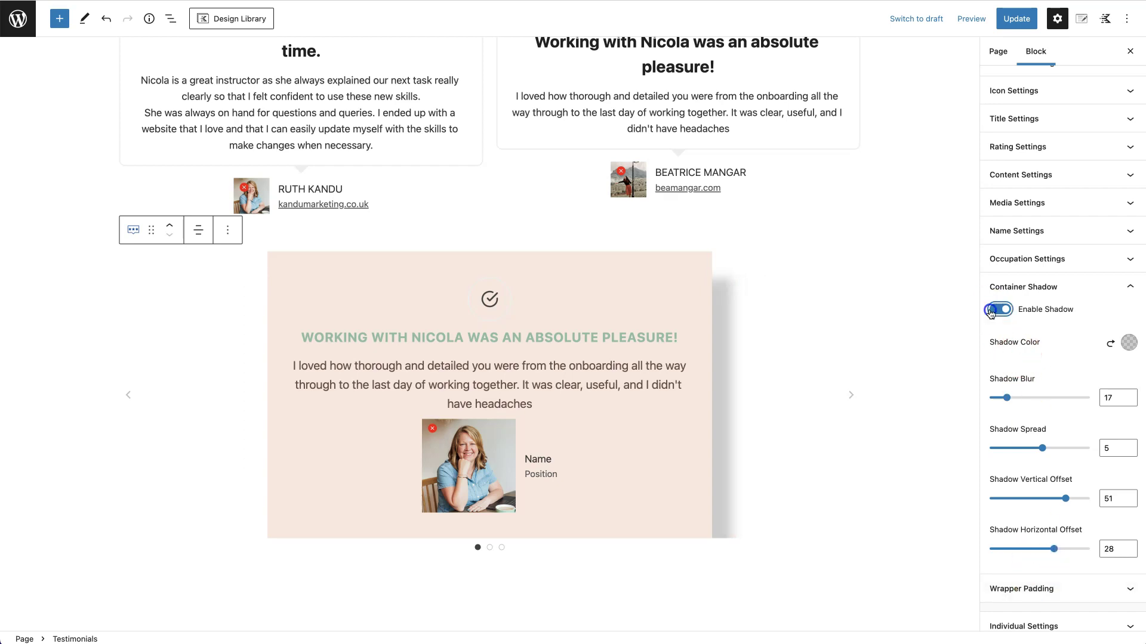
pyautogui.click(1128, 498)
# Set the carousel's wrapper padding to 65 px on all sides and collapse the wrapper padding settings
pyautogui.click(1116, 550)
pyautogui.click(1010, 538)
pyautogui.click(1127, 542)
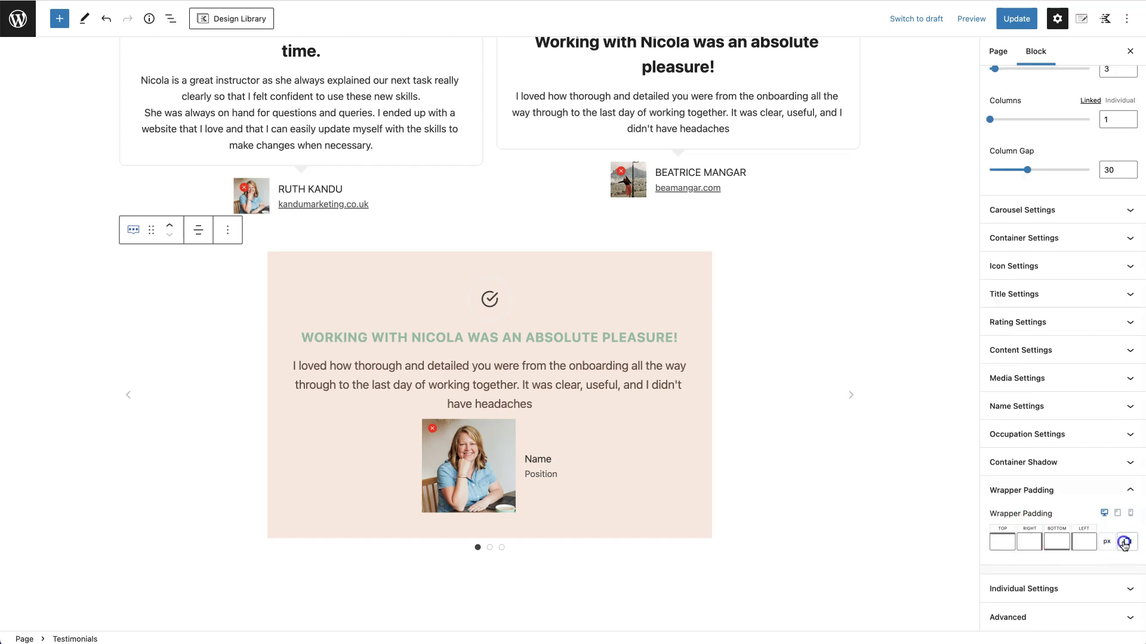
pyautogui.moveTo(1017, 546)
pyautogui.mouseDown()
pyautogui.moveTo(995, 545)
pyautogui.moveTo(1009, 548)
pyautogui.mouseUp()
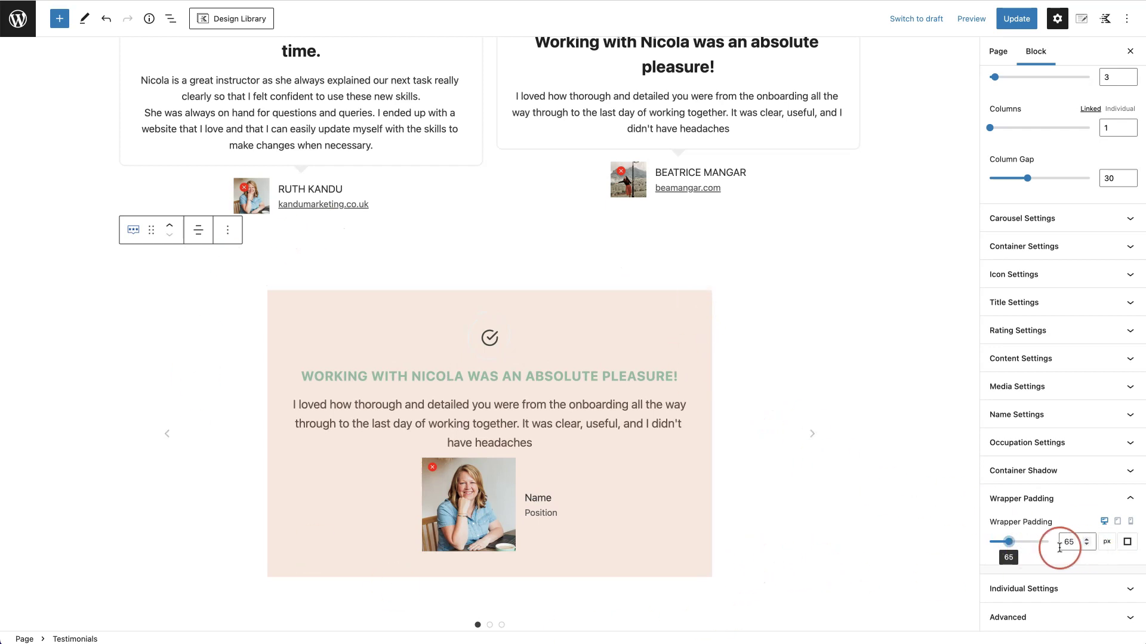
pyautogui.click(1127, 542)
pyautogui.click(1127, 541)
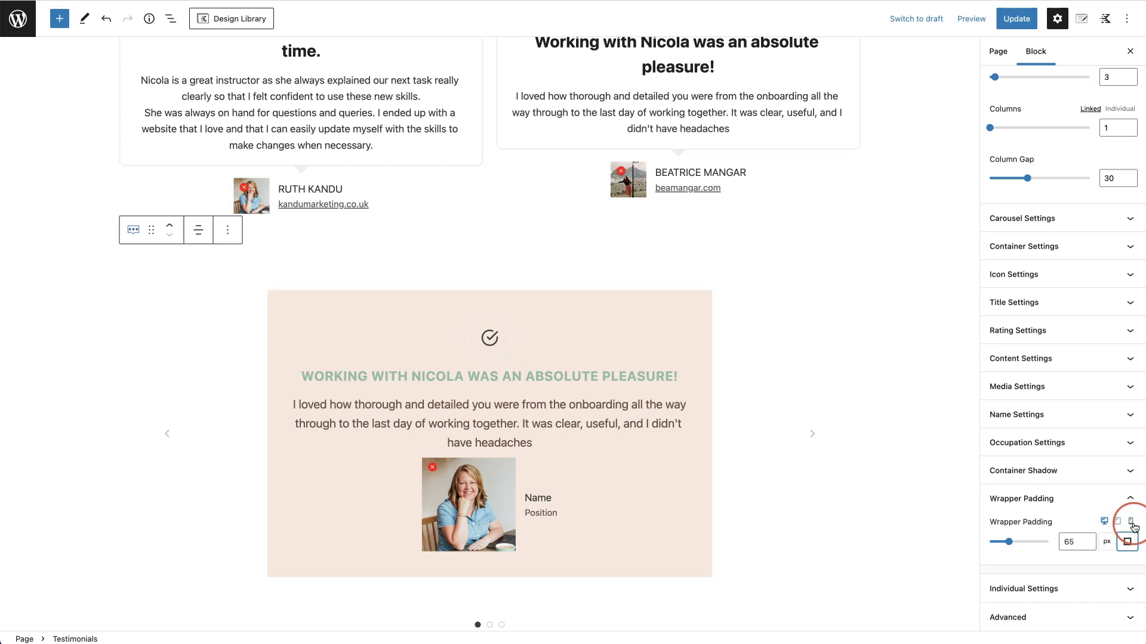
pyautogui.click(1131, 498)
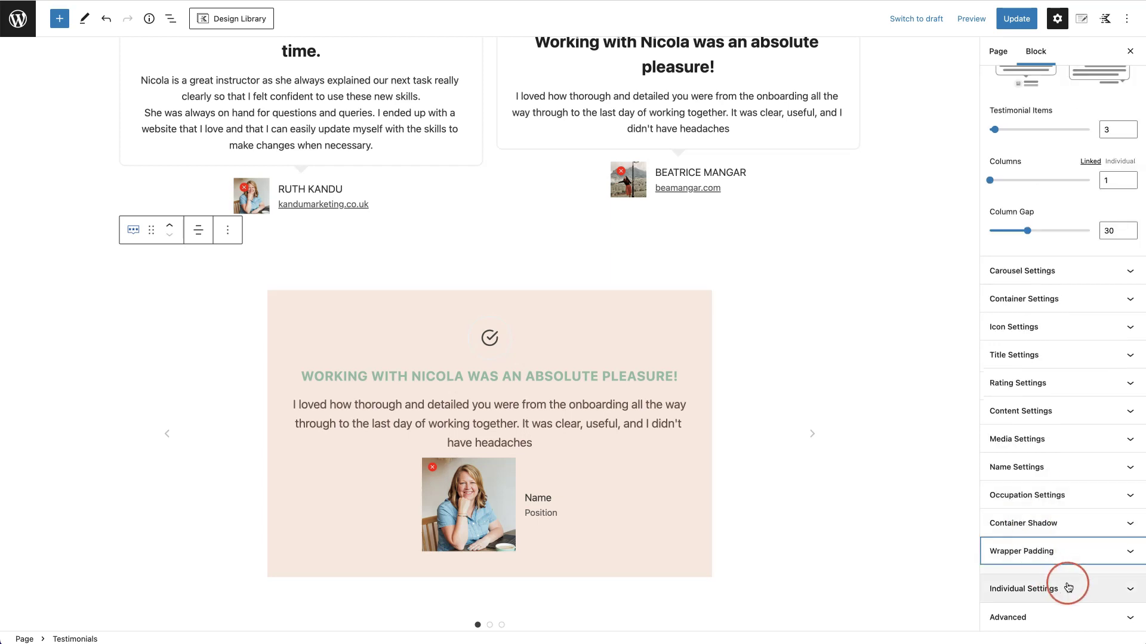
# Expand the individual settings of the carousel and the settings of testimonial 1
pyautogui.click(1124, 595)
pyautogui.scroll(-3, 1110, 537)
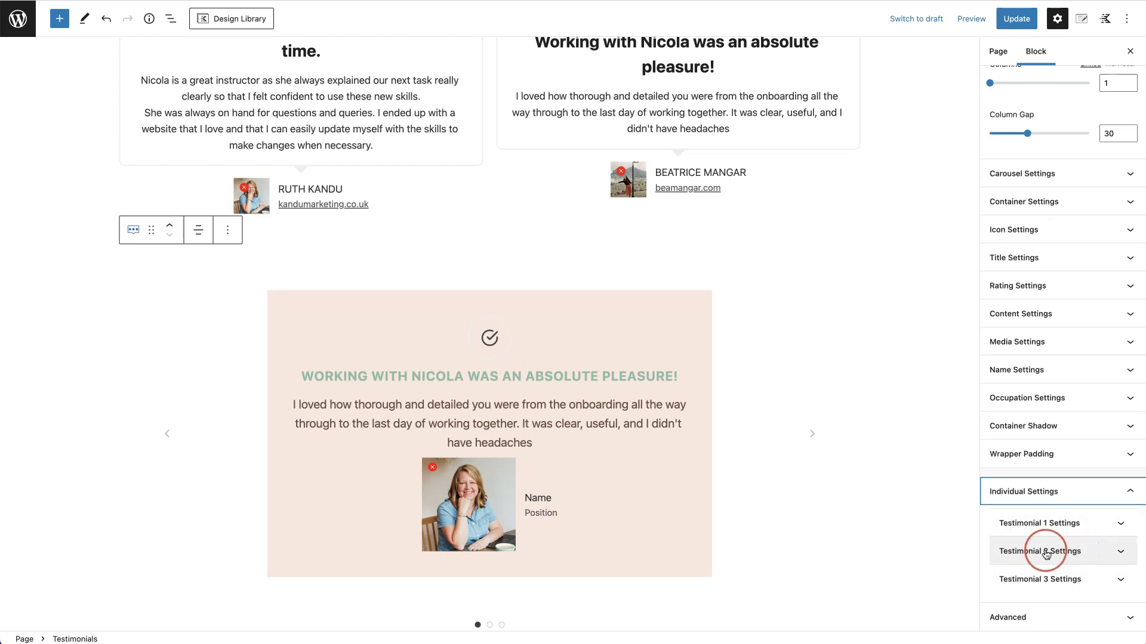
pyautogui.click(1104, 523)
pyautogui.scroll(-2, 1101, 568)
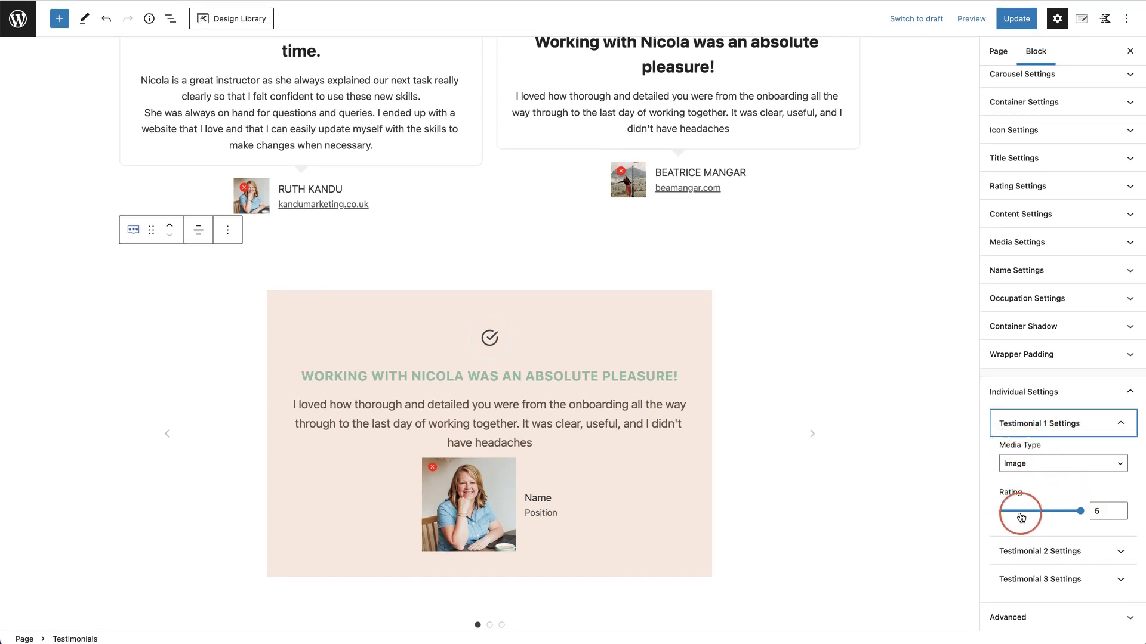
# Turn on the rating display for the carousel and set testimonial 1's rating to 3
pyautogui.click(1045, 188)
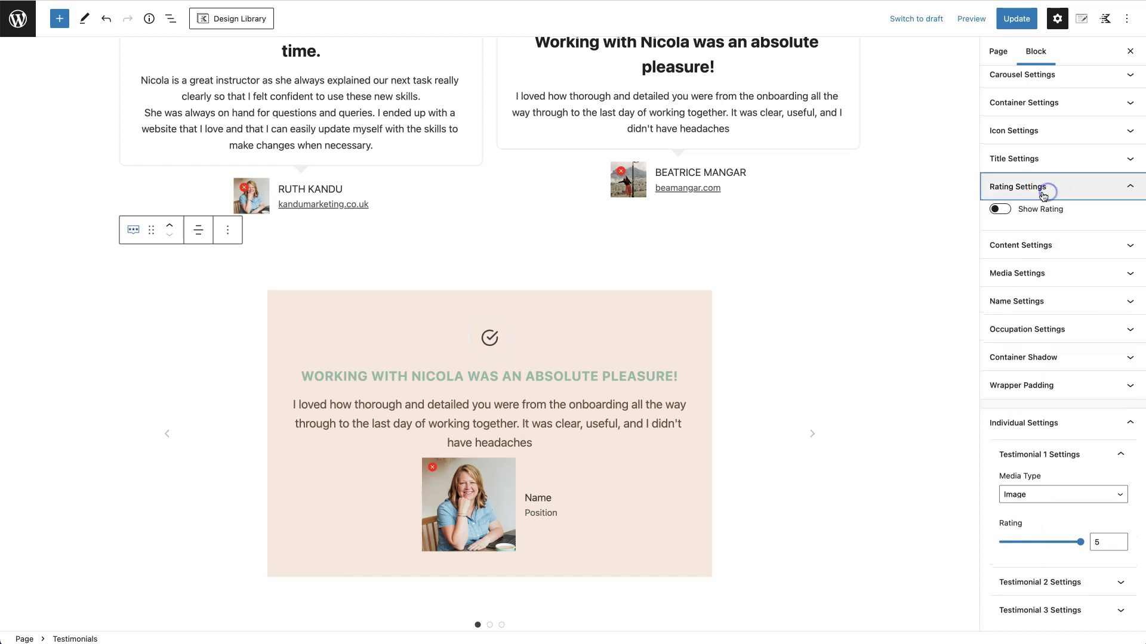
pyautogui.click(1009, 210)
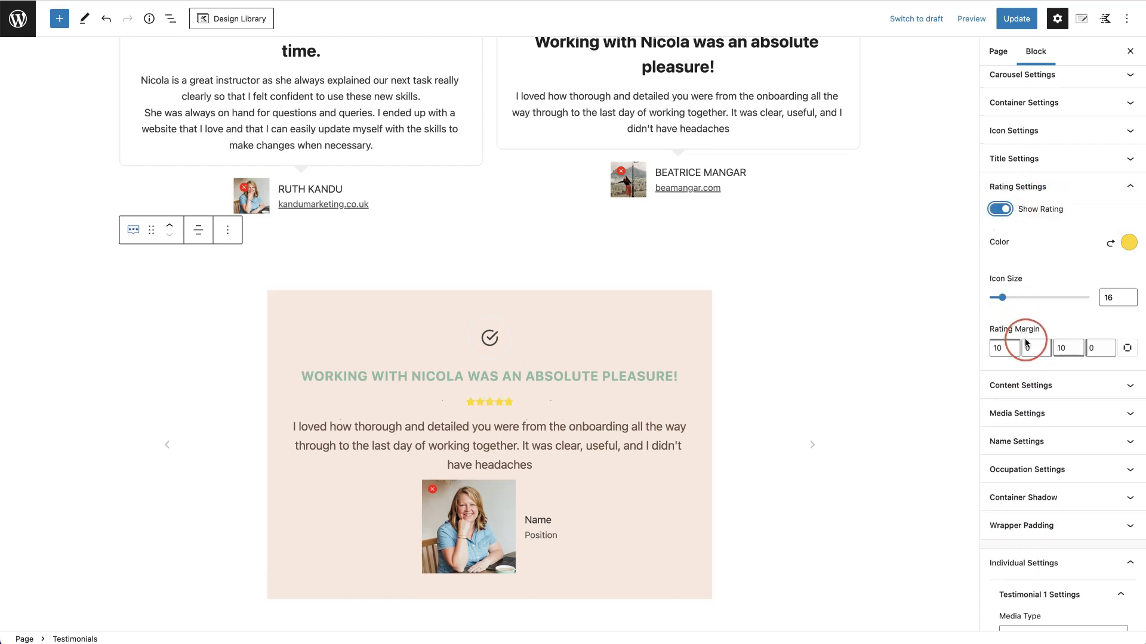
pyautogui.scroll(-5, 1015, 388)
pyautogui.click(1082, 512)
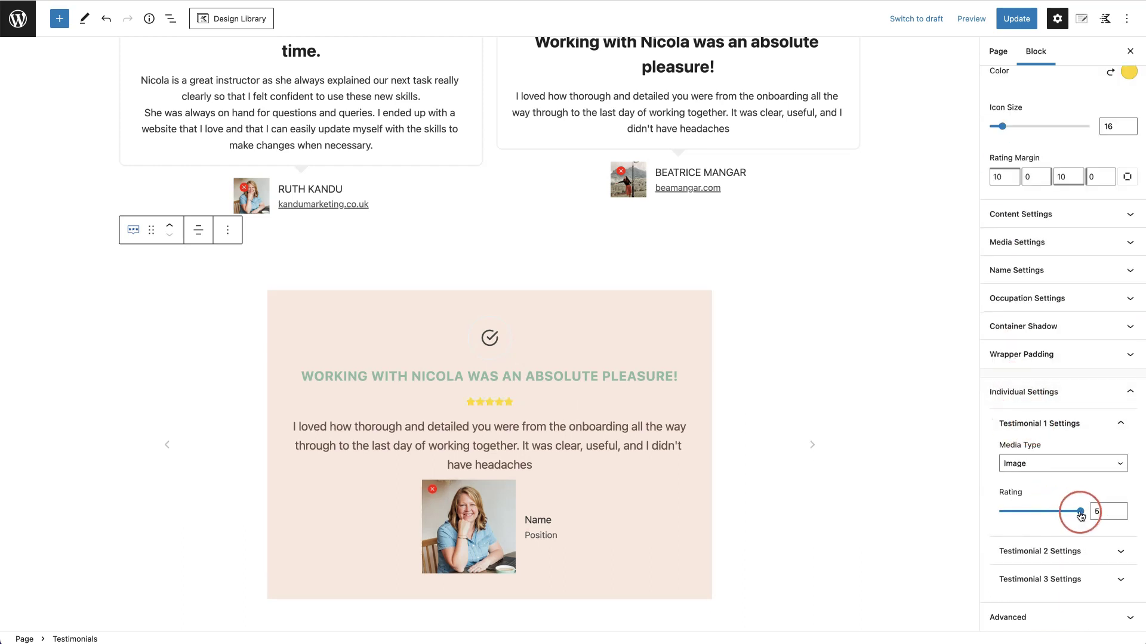
pyautogui.moveTo(1080, 515); pyautogui.dragTo(1042, 515)
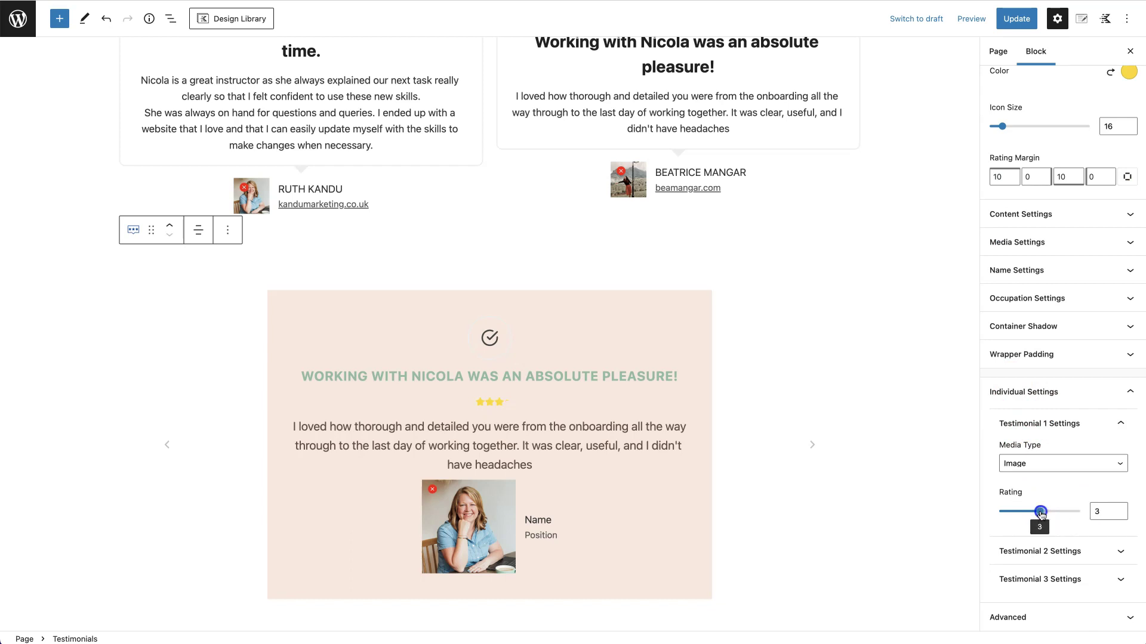
# Try Icon as testimonial 1's media type and switch it back to Image
pyautogui.click(1049, 466)
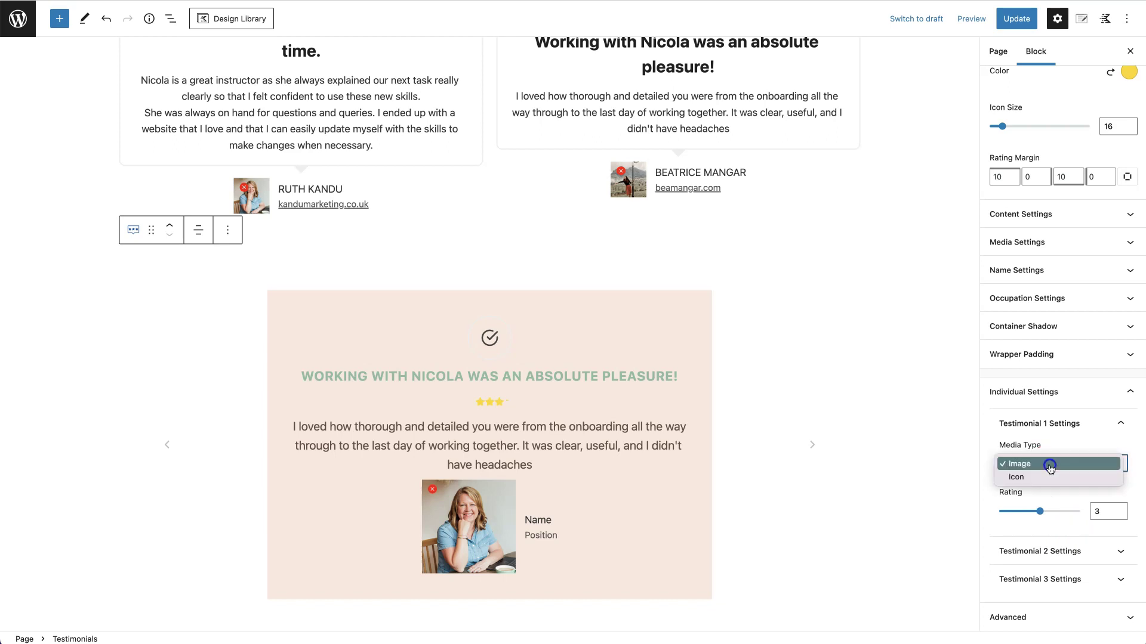
pyautogui.click(1013, 477)
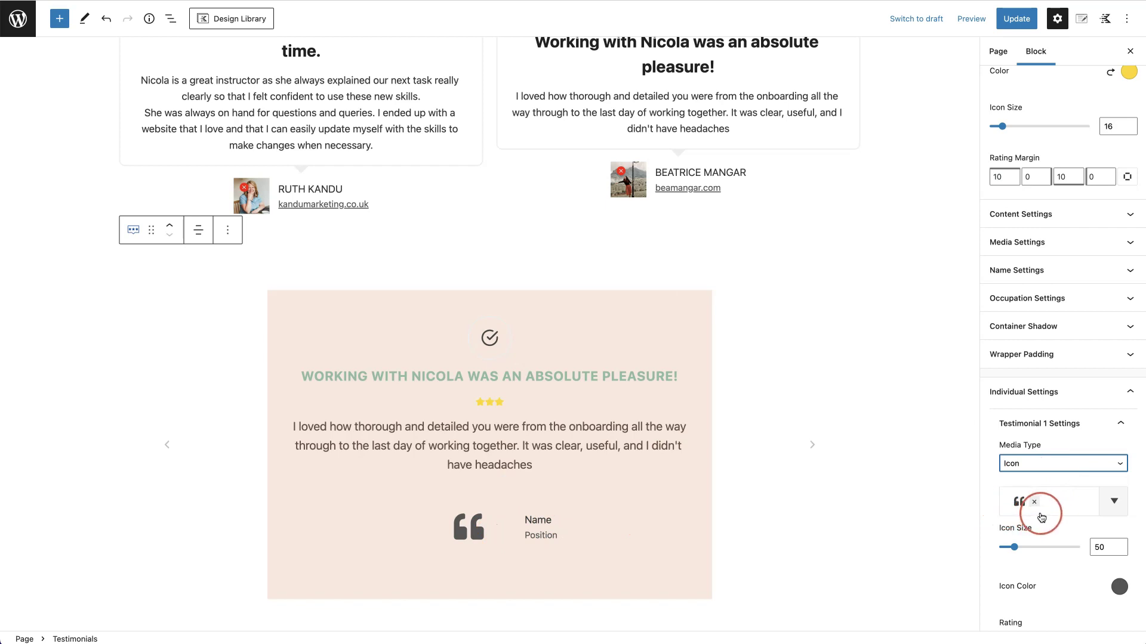
pyautogui.click(1034, 465)
pyautogui.click(1034, 458)
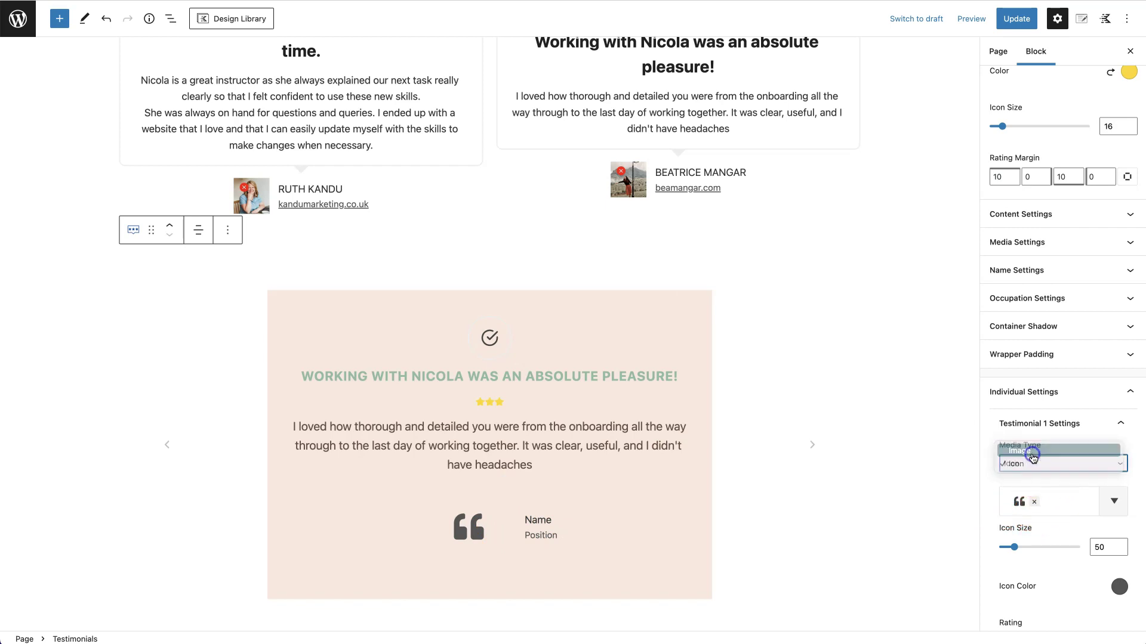
# Expand the settings of testimonials 2 and 3, set testimonial 3's rating to 4, and update the page
pyautogui.click(1061, 546)
pyautogui.scroll(-3, 1061, 547)
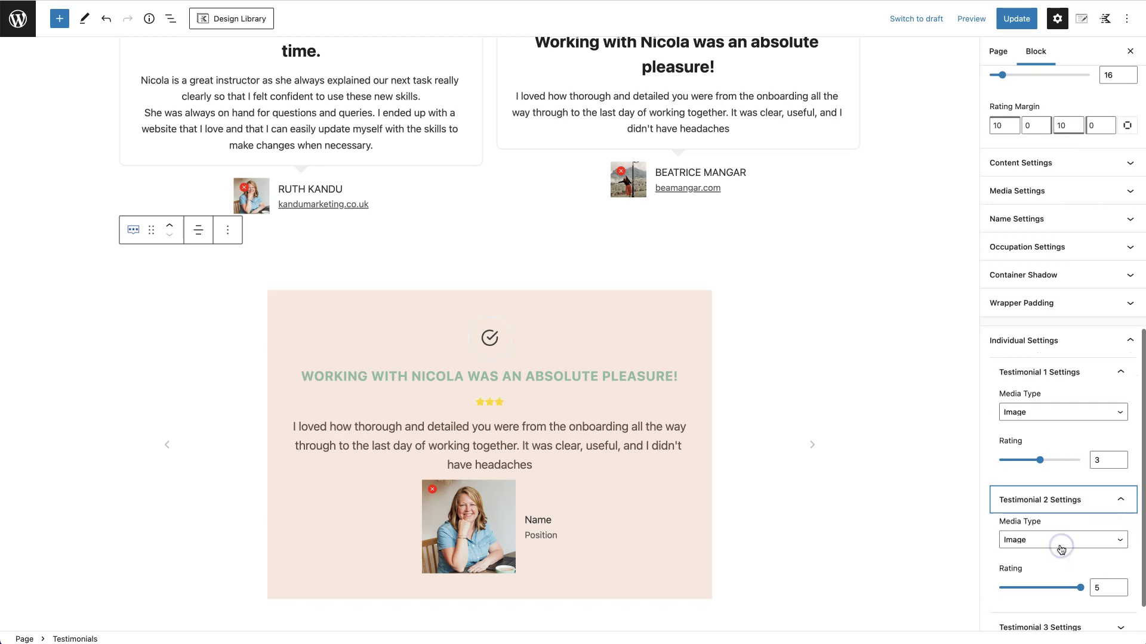
pyautogui.click(1129, 587)
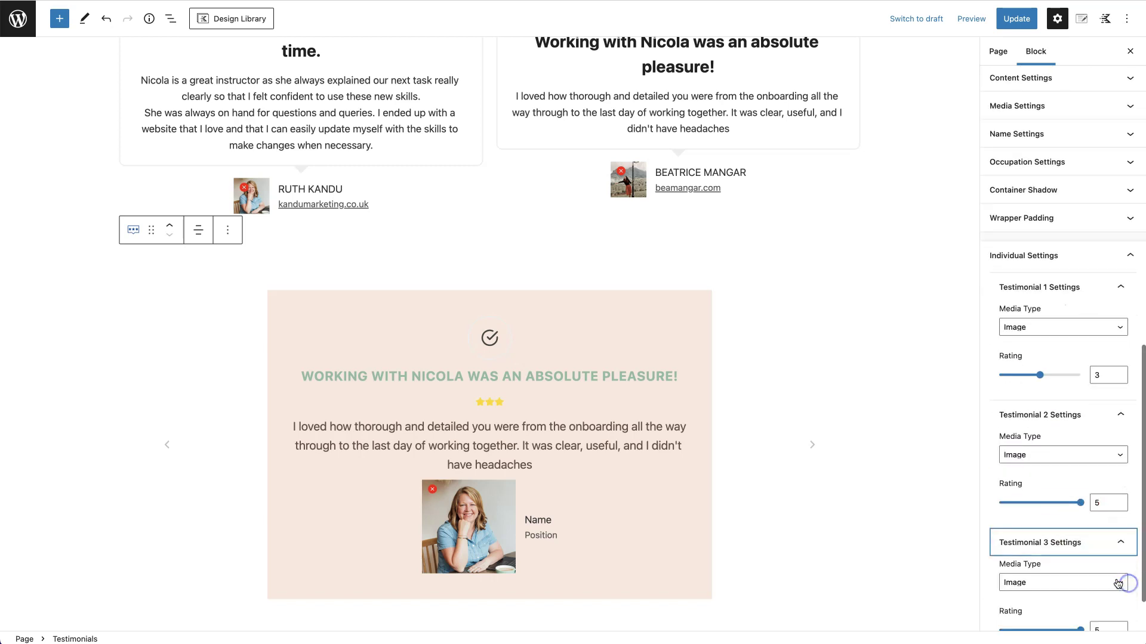
pyautogui.scroll(-1, 1082, 611)
pyautogui.moveTo(1078, 598)
pyautogui.mouseDown()
pyautogui.moveTo(1049, 598)
pyautogui.moveTo(1059, 593)
pyautogui.mouseUp()
pyautogui.scroll(1, 1019, 95)
pyautogui.scroll(1, 1020, 94)
pyautogui.click(1016, 19)
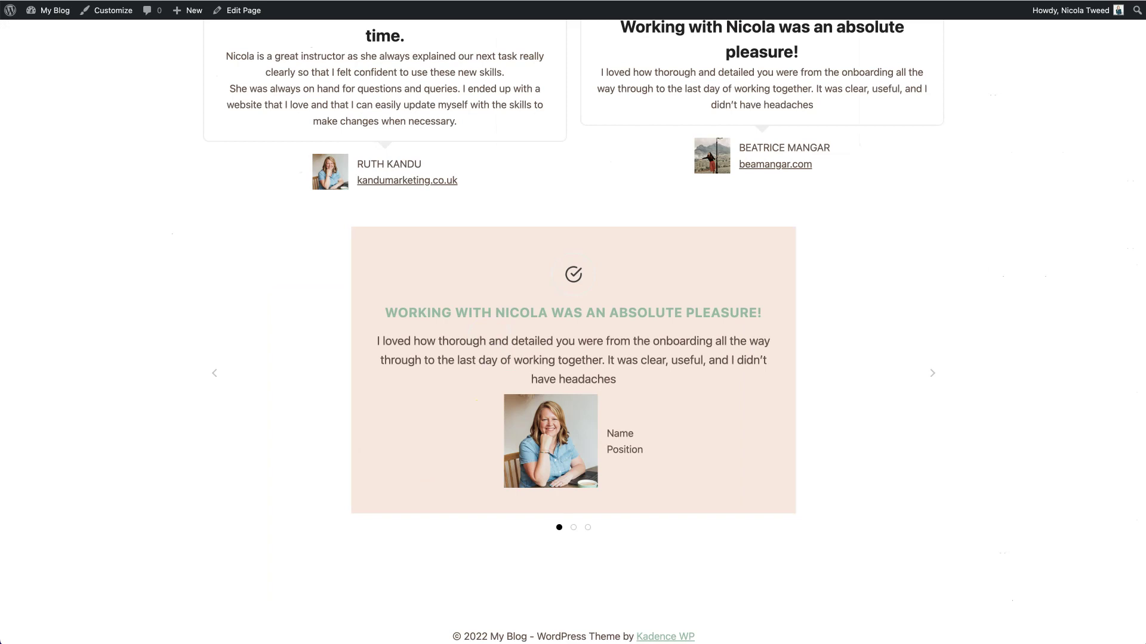
# Check the star ratings and wrapper padding on the published page by advancing through the carousel slides
pyautogui.click(564, 382)
pyautogui.click(895, 426)
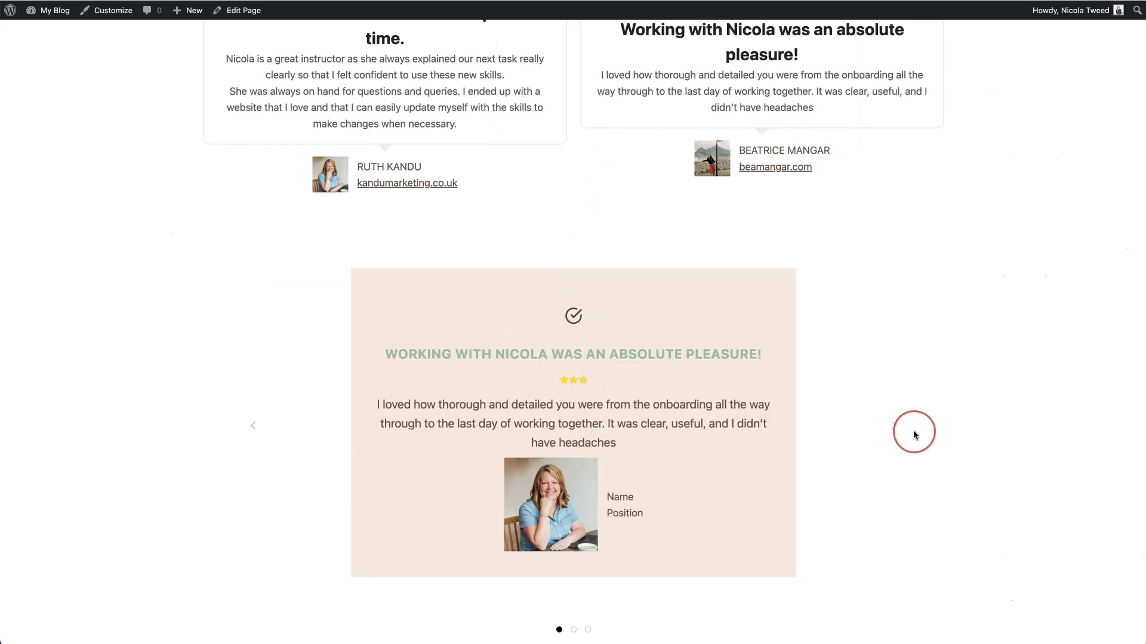
pyautogui.click(895, 431)
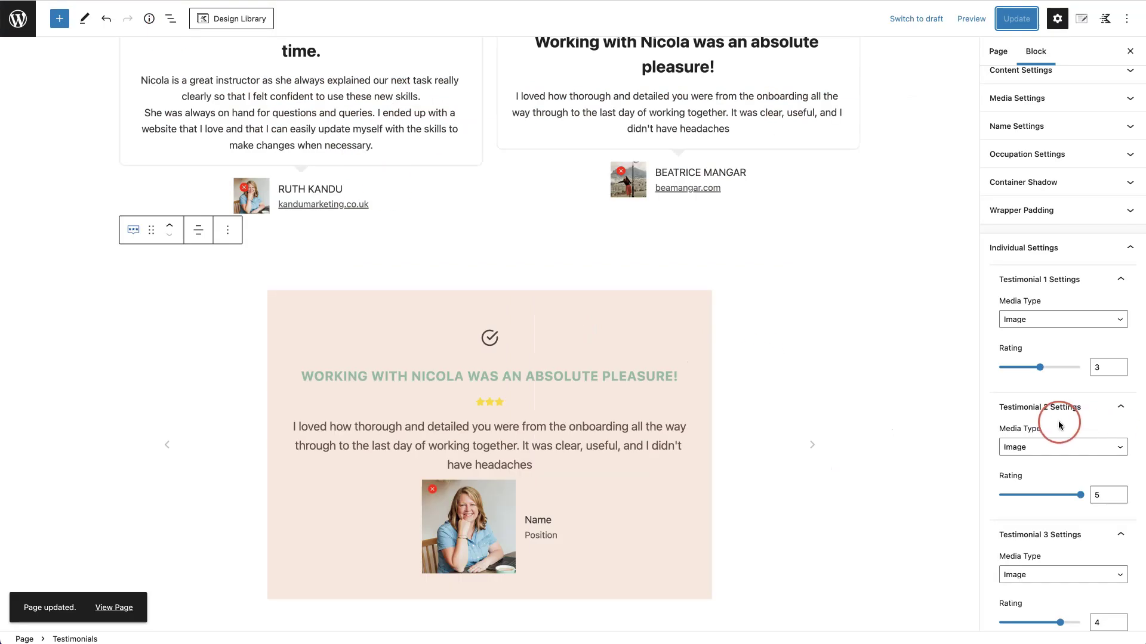
# Collapse the settings of each testimonial and the individual settings section
pyautogui.click(1114, 528)
pyautogui.click(1118, 453)
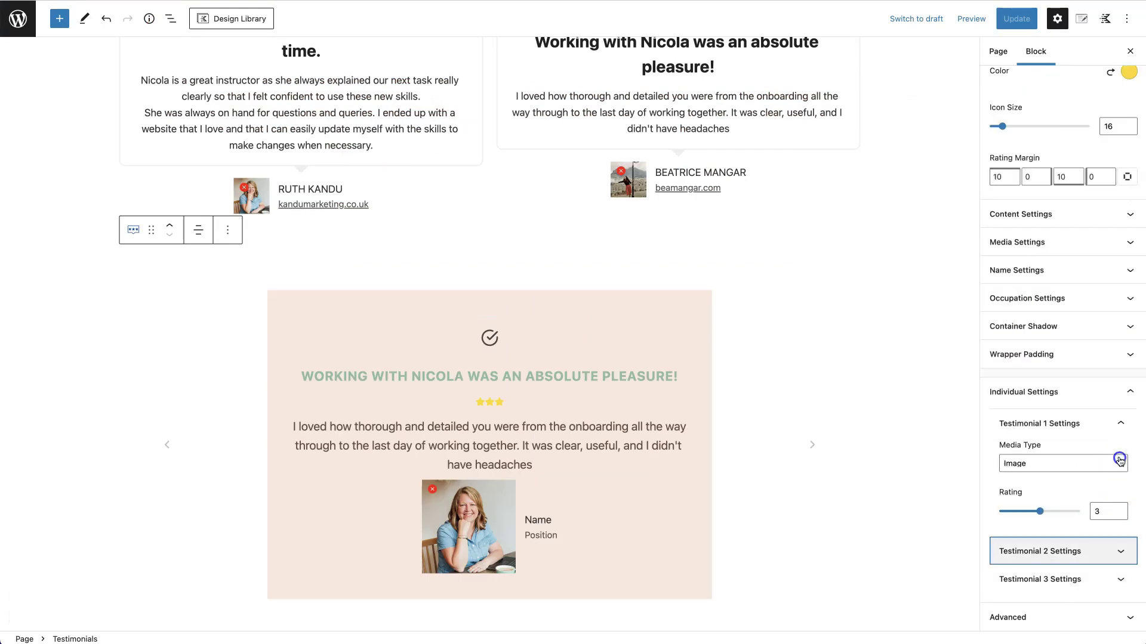
pyautogui.click(1121, 416)
pyautogui.click(1124, 491)
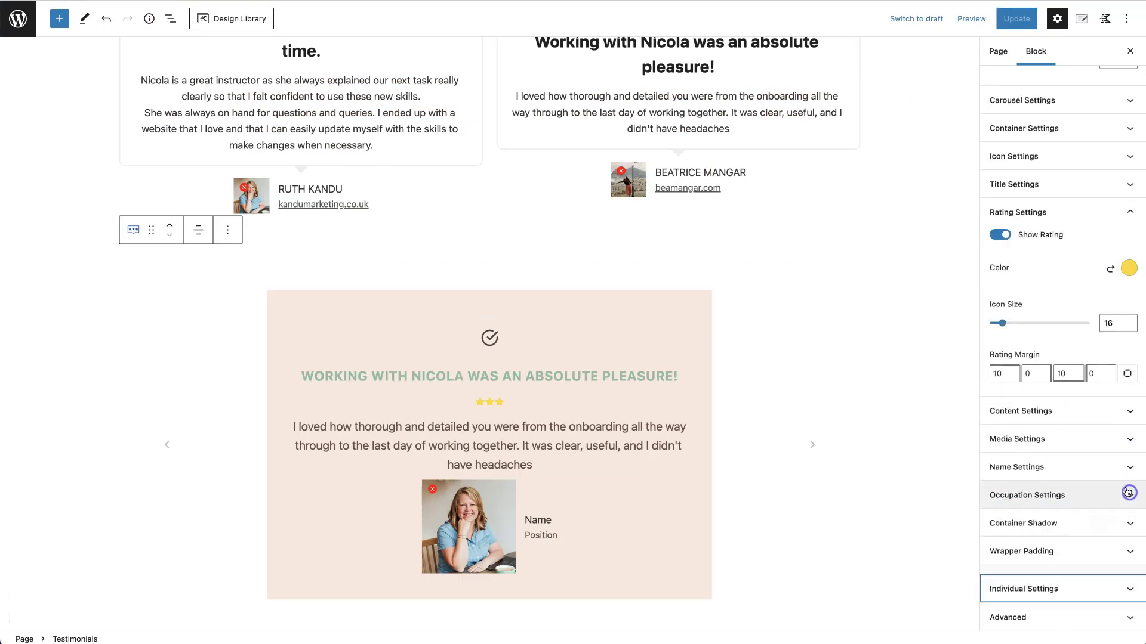
# Expand the advanced settings and examine the HTML anchor and additional CSS class fields
pyautogui.click(1114, 621)
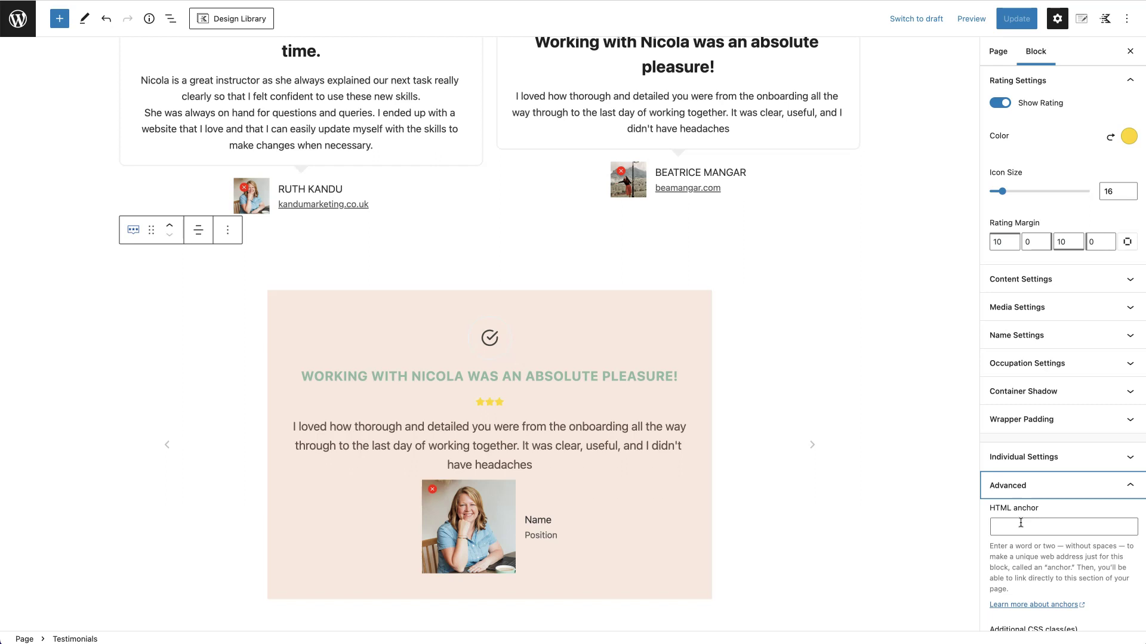
pyautogui.click(1020, 523)
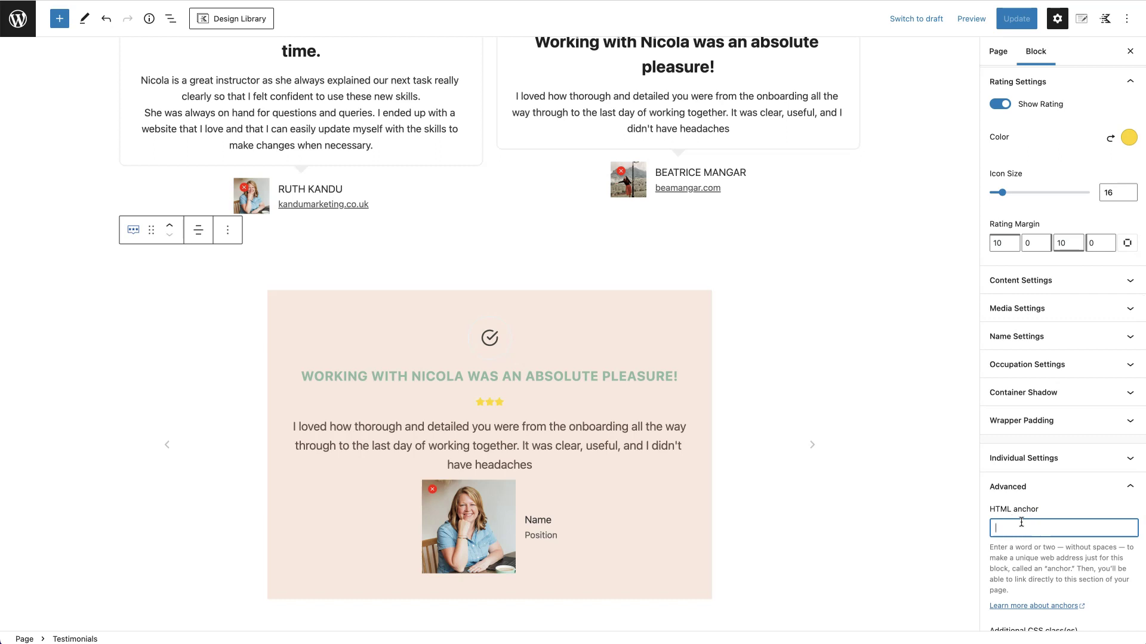
pyautogui.scroll(-2, 1050, 614)
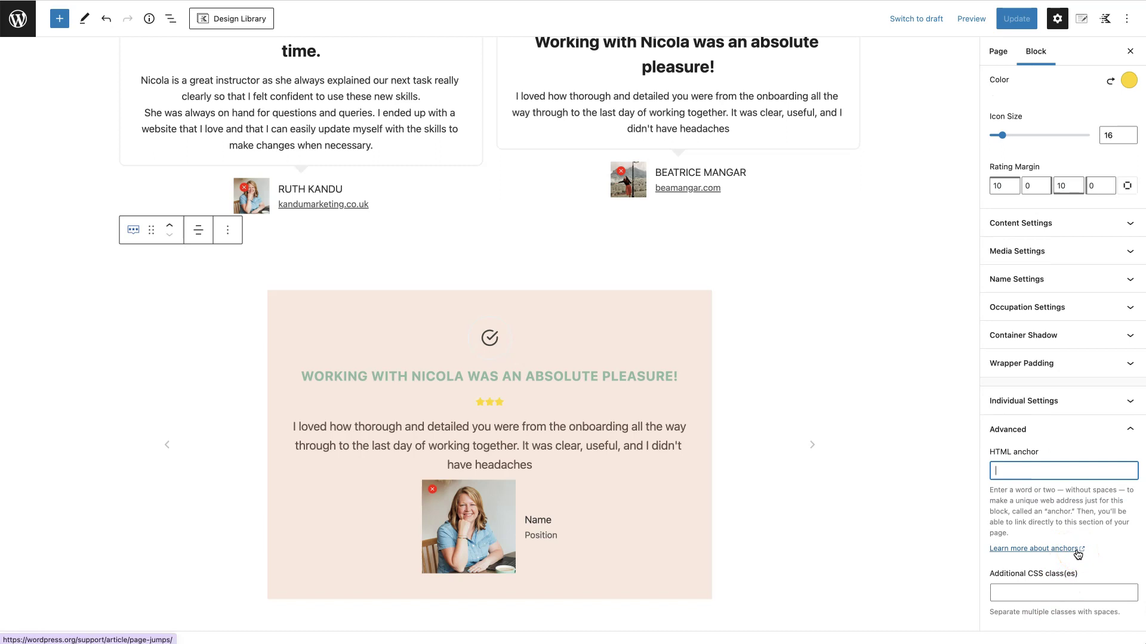
pyautogui.click(1053, 591)
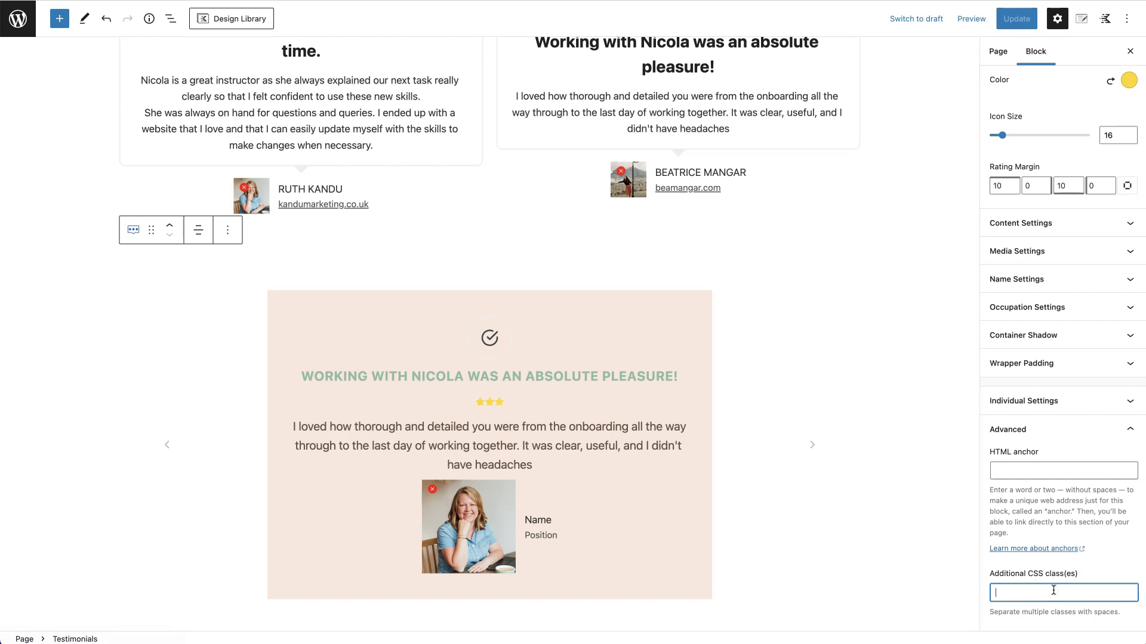
pyautogui.click(740, 243)
pyautogui.scroll(-2, 740, 243)
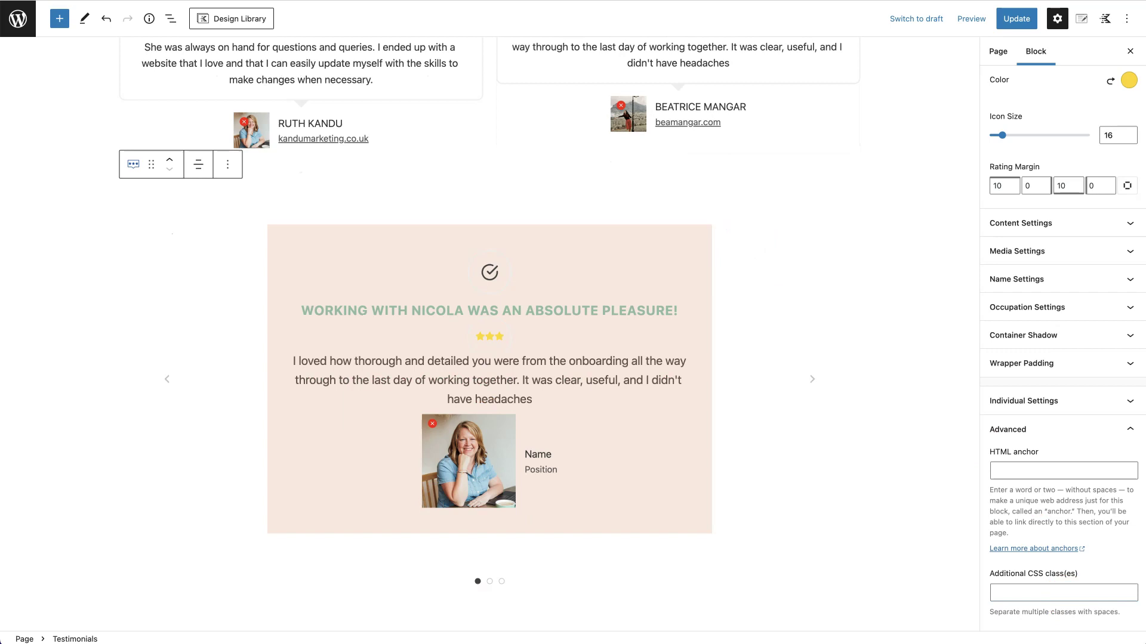